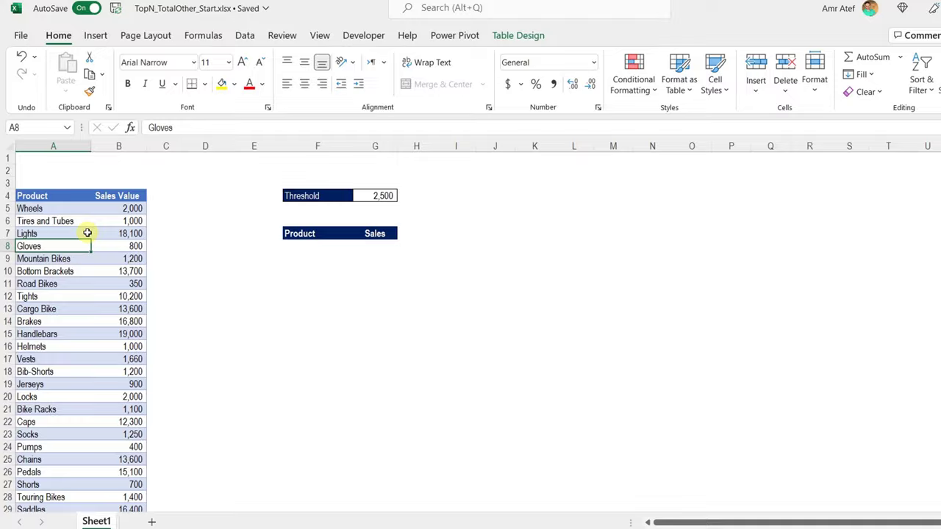
# In F8, enter a FILTER formula returning the SalesByProduct rows whose Sales Value is greater than or equal to threshold cell G4.
pyautogui.click(530, 35)
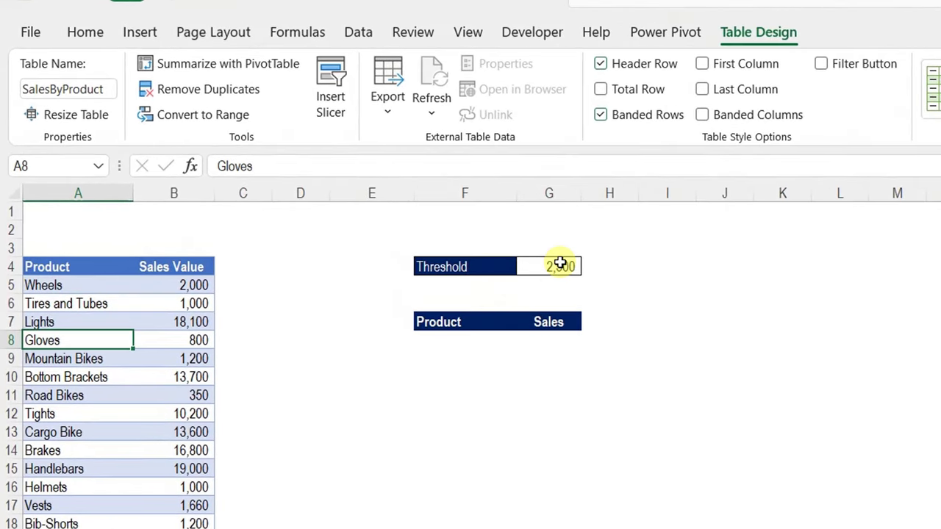
pyautogui.click(559, 266)
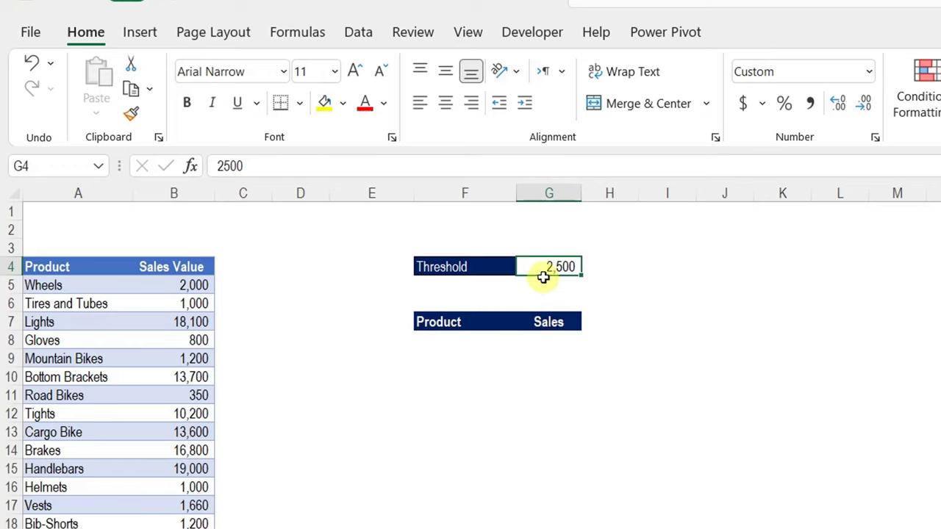
pyautogui.click(506, 345)
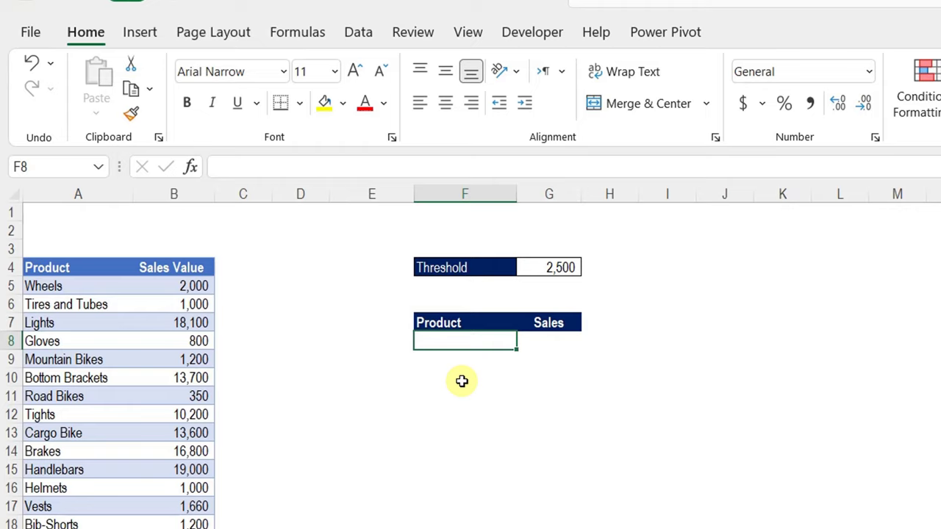
pyautogui.write('=')
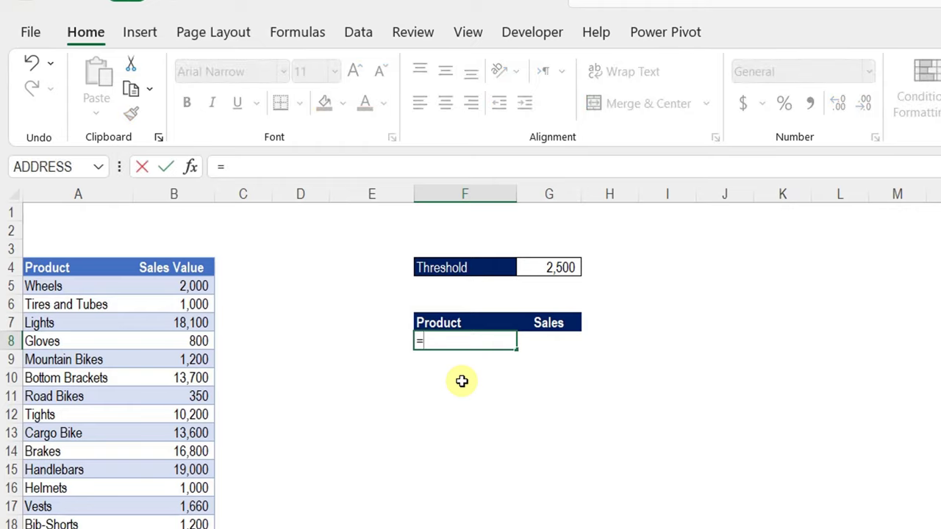
pyautogui.write('fil')
pyautogui.press('Tab')
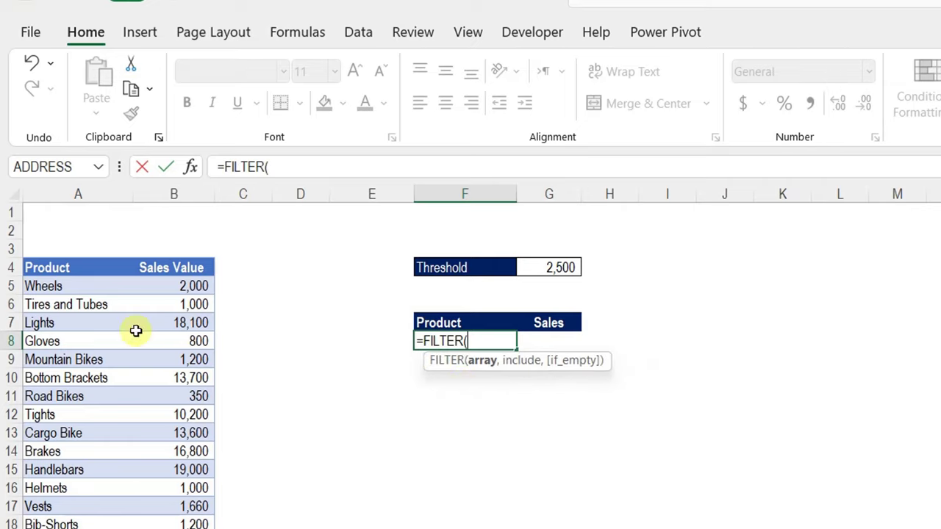
pyautogui.click(26, 259)
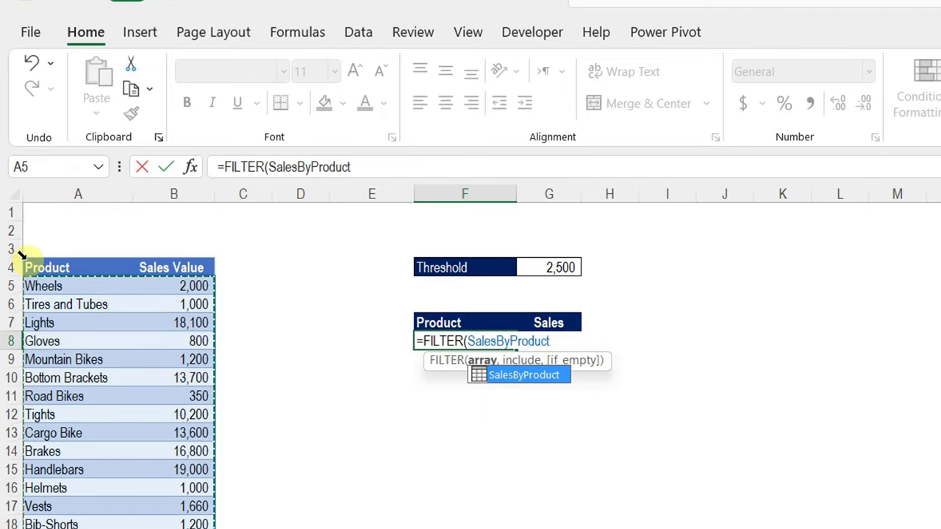
pyautogui.write(',')
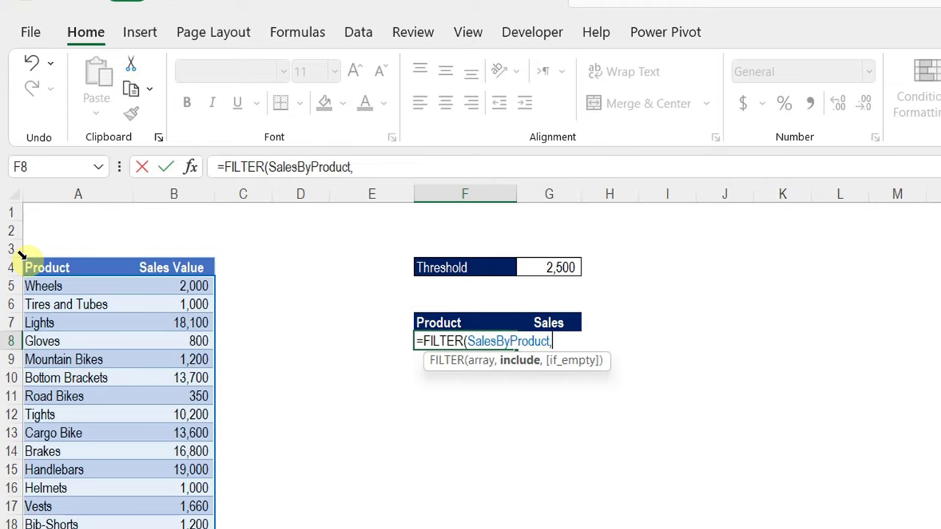
pyautogui.click(180, 256)
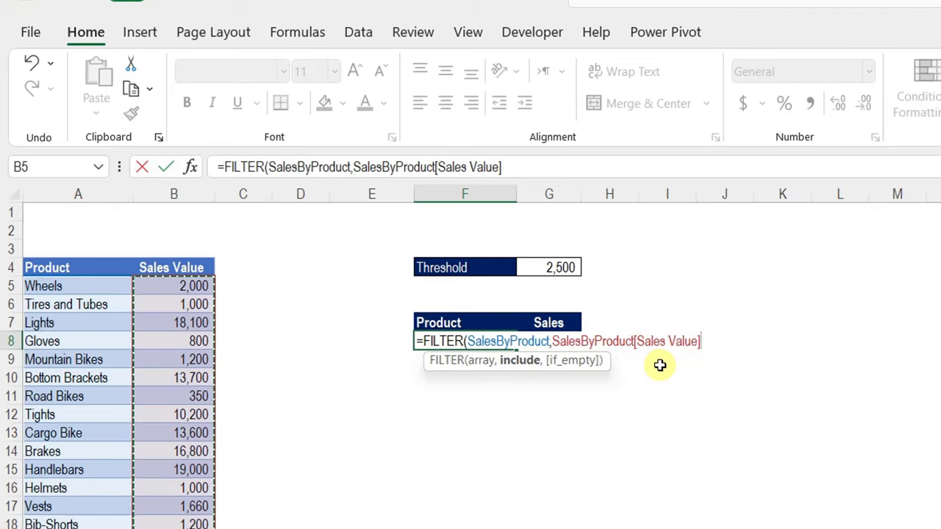
pyautogui.write('>=')
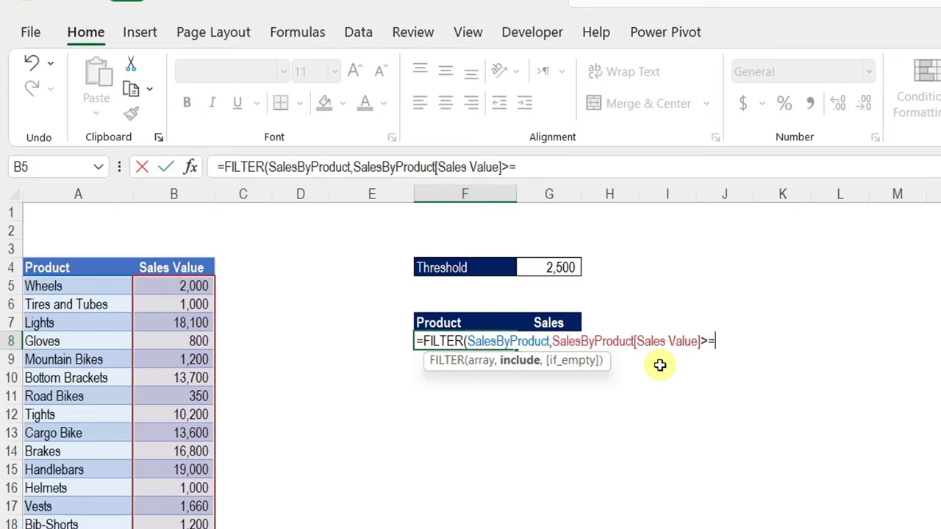
pyautogui.click(549, 265)
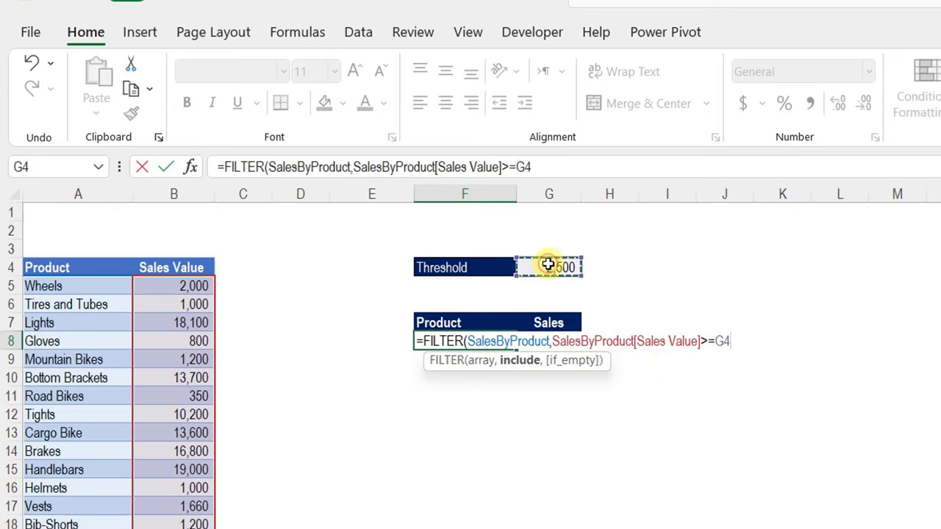
pyautogui.press('Return')
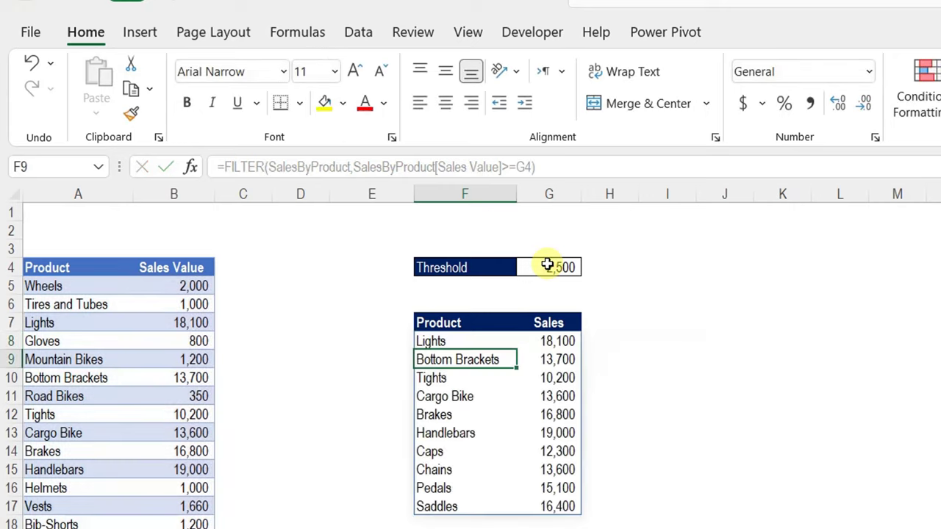
pyautogui.press('Up')
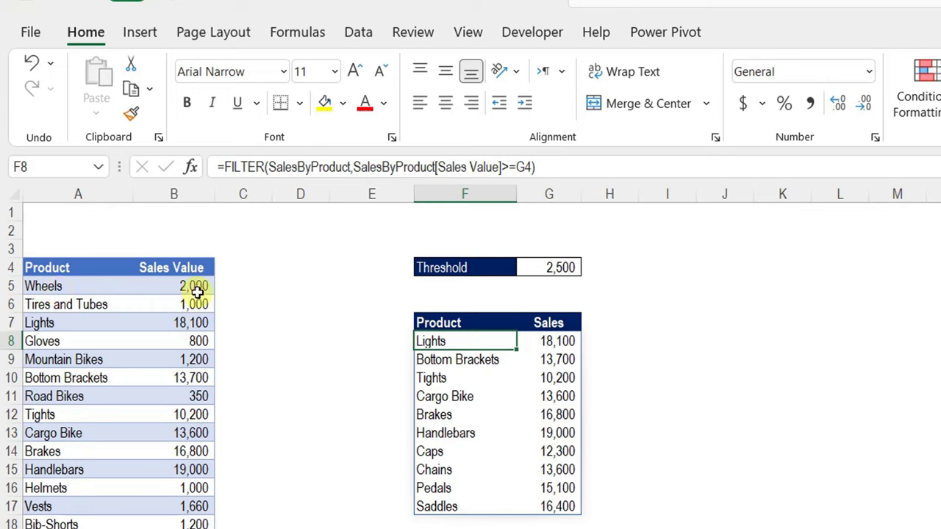
# Examine how the FILTER formula in F8 spills across the product and sales cells of the result range.
pyautogui.click(550, 504)
pyautogui.click(563, 486)
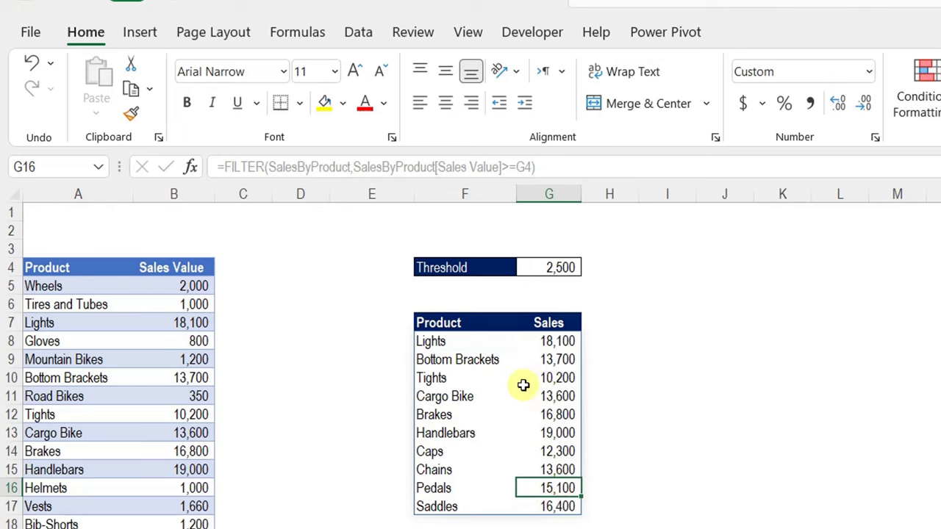
pyautogui.click(471, 343)
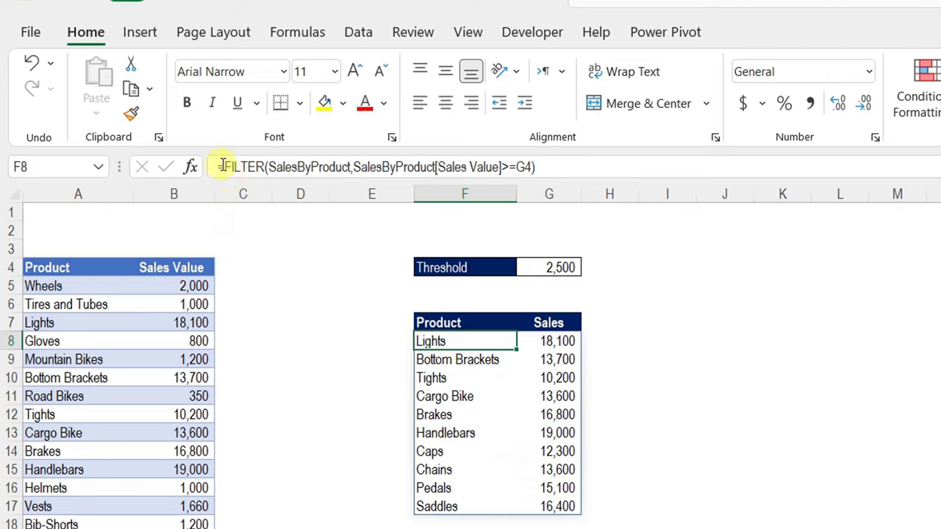
pyautogui.click(467, 396)
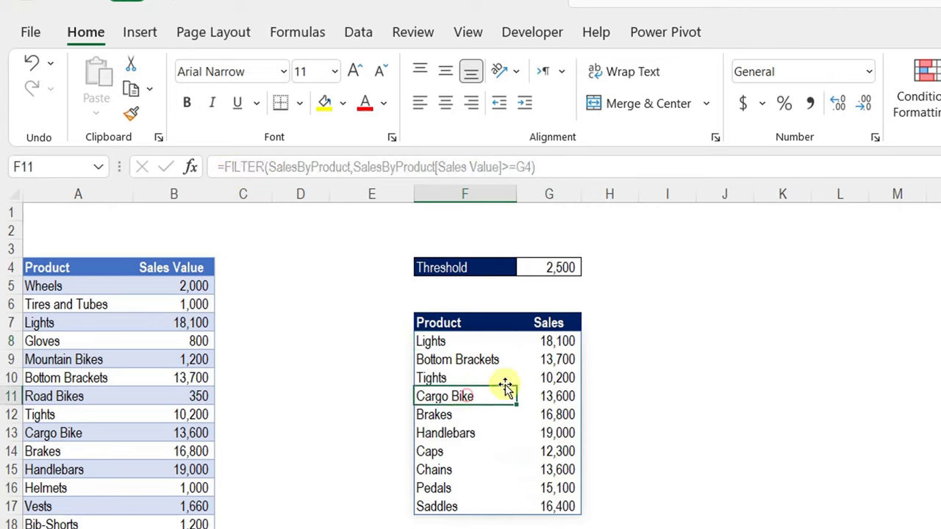
pyautogui.click(442, 415)
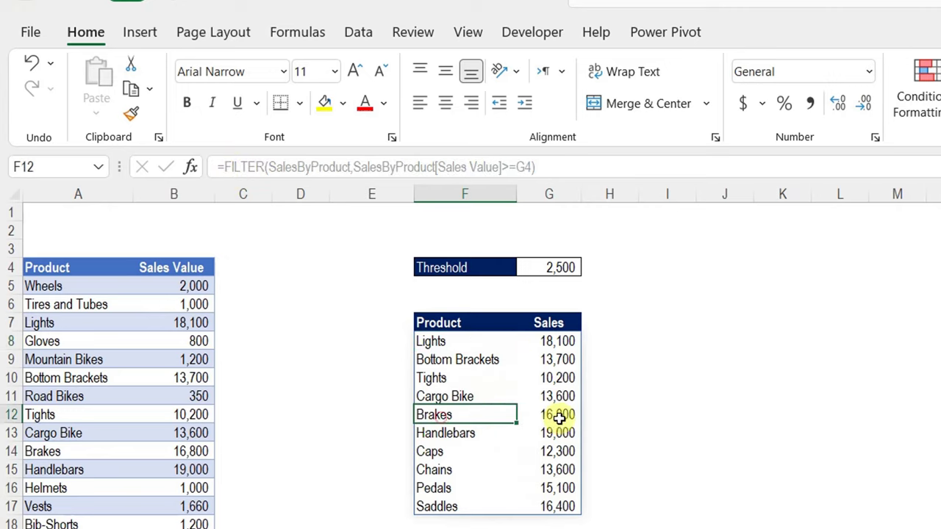
pyautogui.click(552, 415)
pyautogui.click(456, 340)
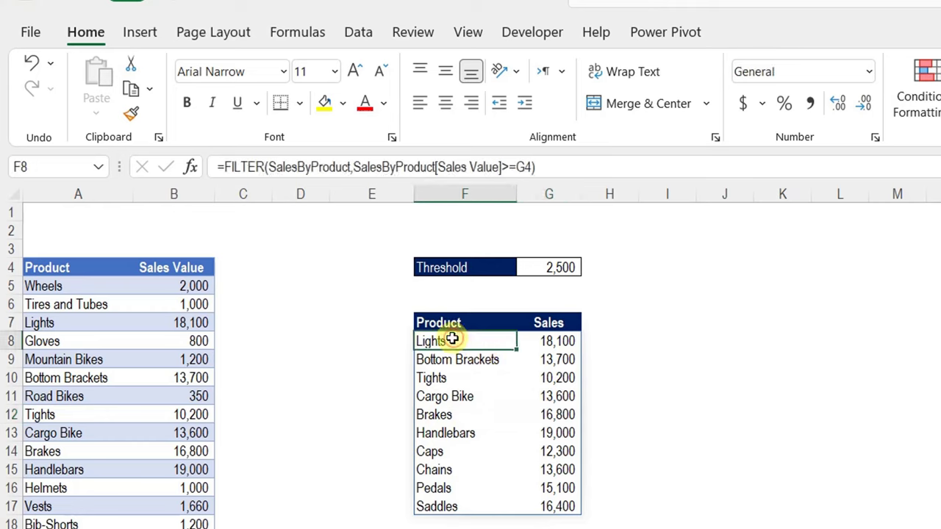
pyautogui.click(445, 412)
pyautogui.click(464, 447)
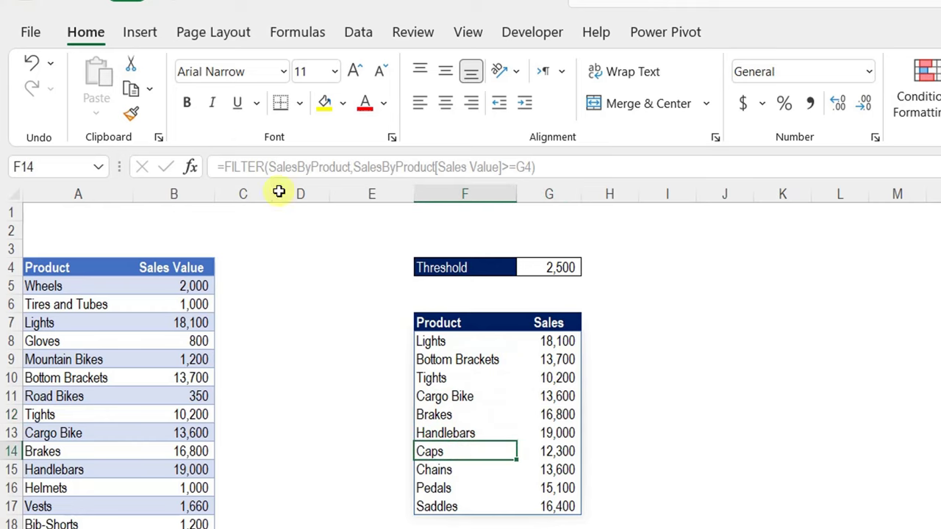
# Wrap the FILTER formula in F8 in SORT, using sort index 2 and descending order (-1).
pyautogui.click(439, 338)
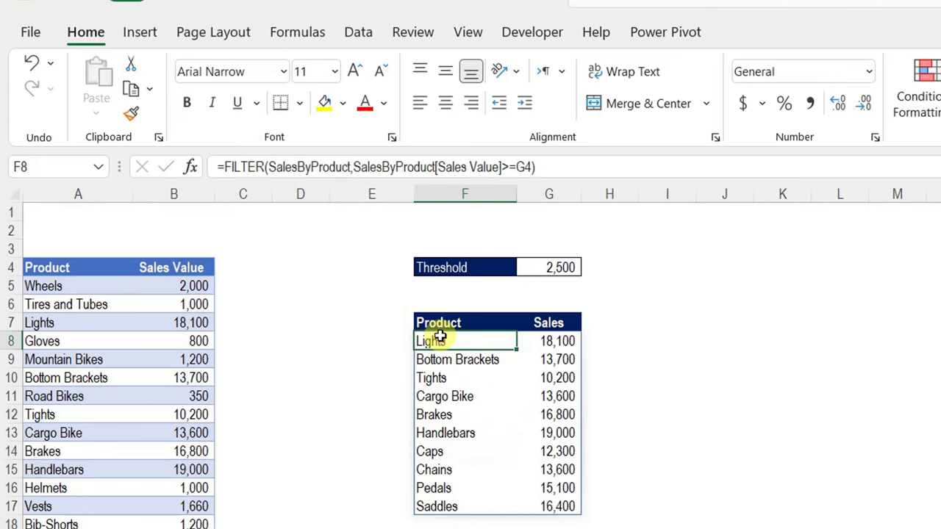
pyautogui.click(220, 166)
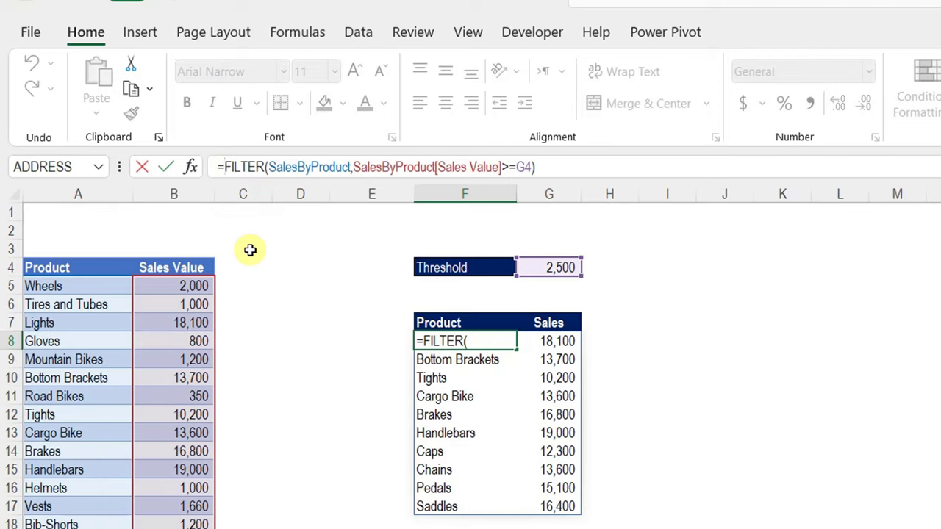
pyautogui.write('SORT(')
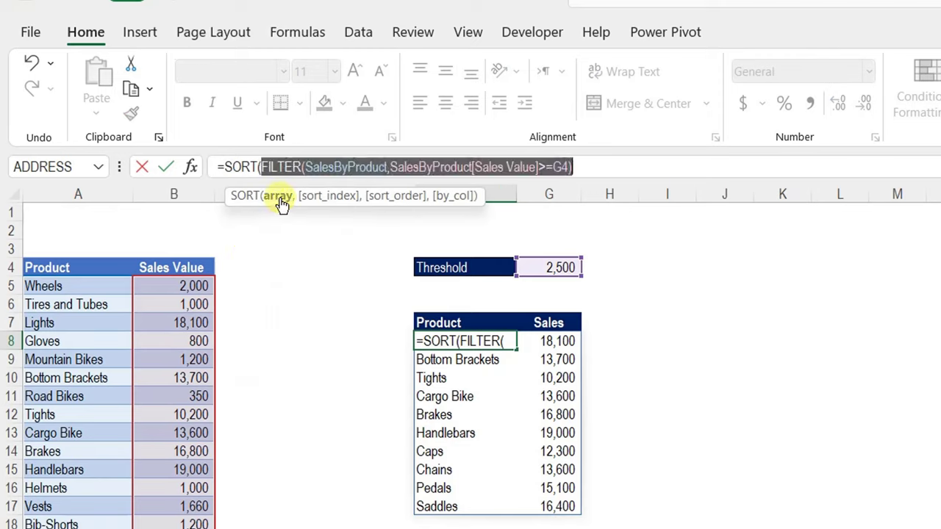
pyautogui.click(279, 196)
pyautogui.moveTo(264, 168); pyautogui.dragTo(573, 168)
pyautogui.click(605, 168)
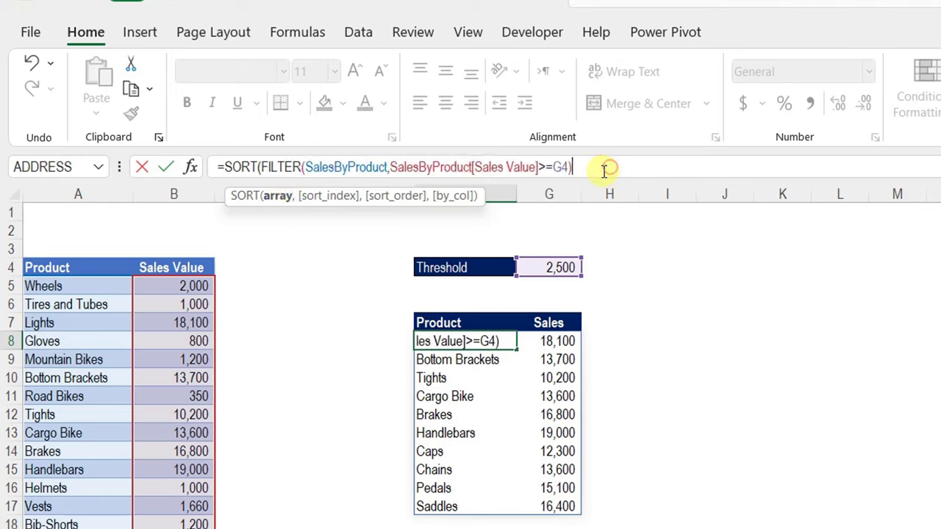
pyautogui.write(',')
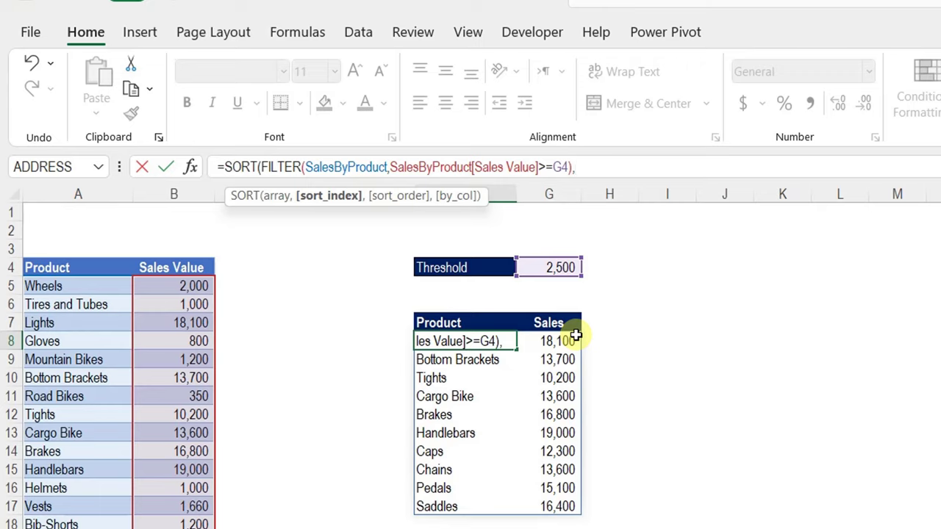
pyautogui.write('2,')
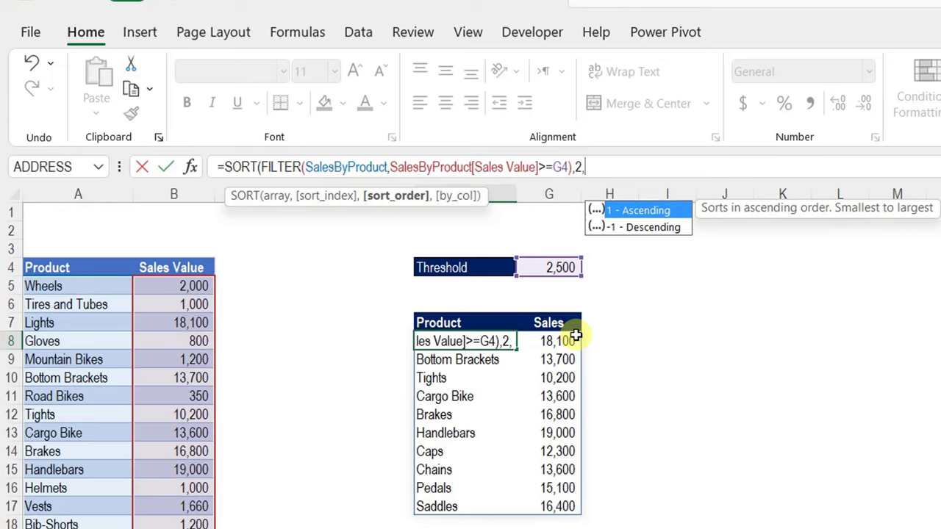
pyautogui.press('Down')
pyautogui.press('Tab')
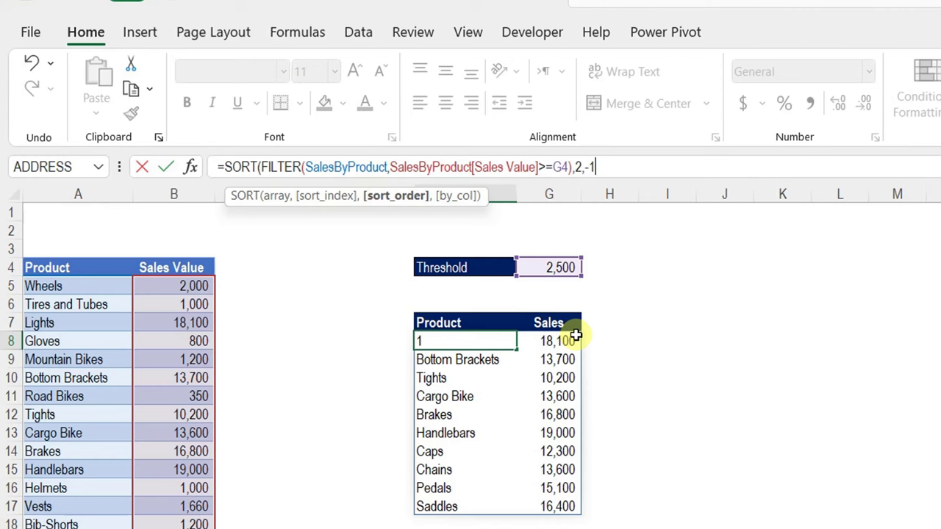
pyautogui.write(')')
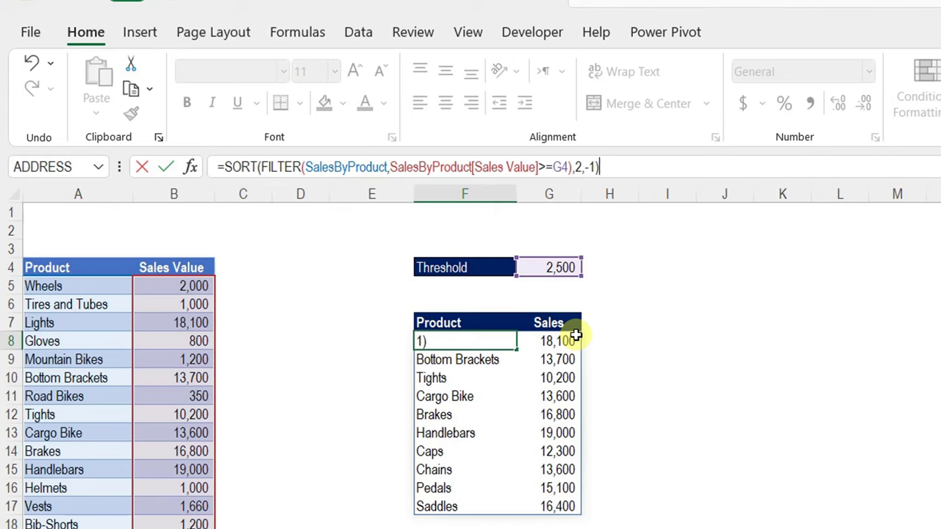
pyautogui.press('Return')
pyautogui.click(576, 337)
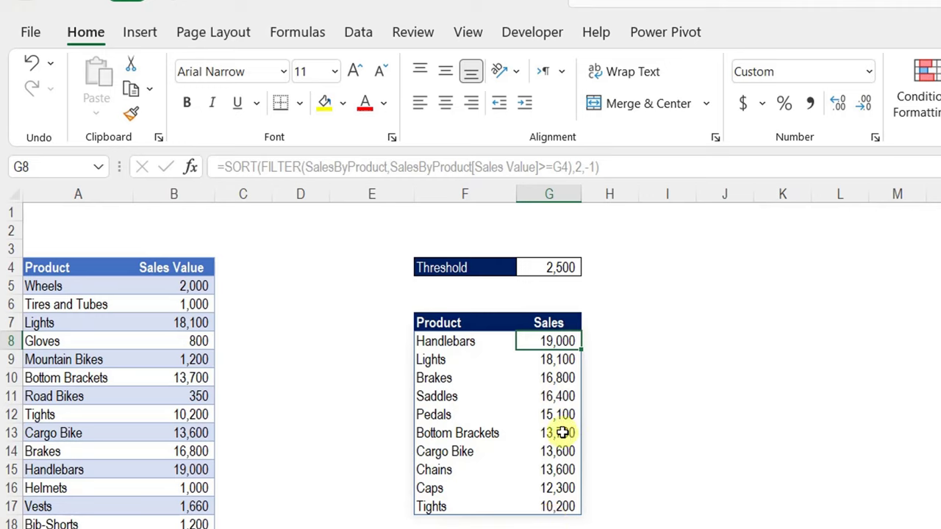
# Wrap the SORT formula in F8 in CHOOSECOLS with column number 1 to return only the product names.
pyautogui.click(467, 340)
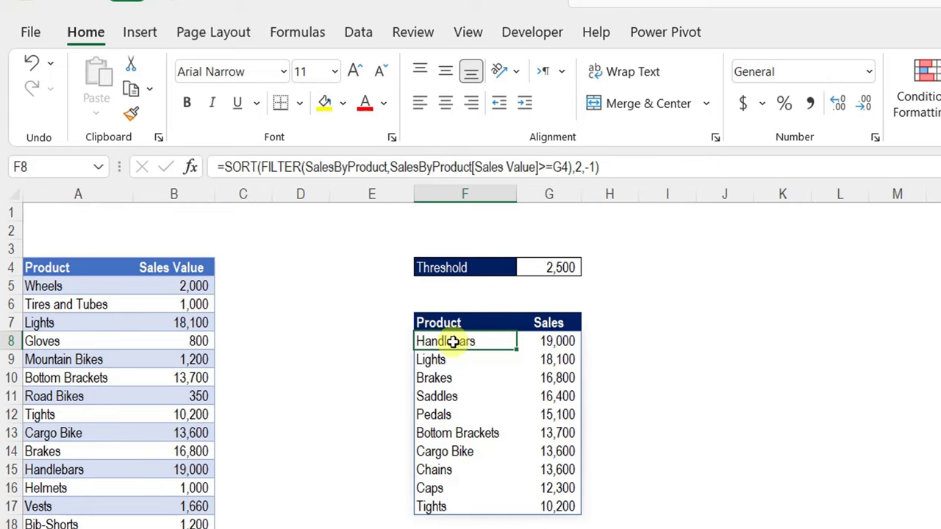
pyautogui.click(225, 167)
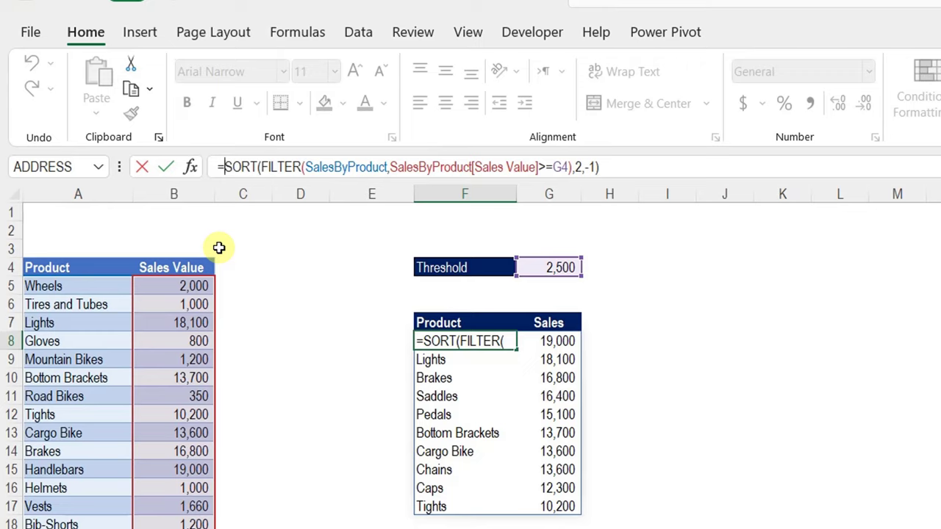
pyautogui.write('Cho')
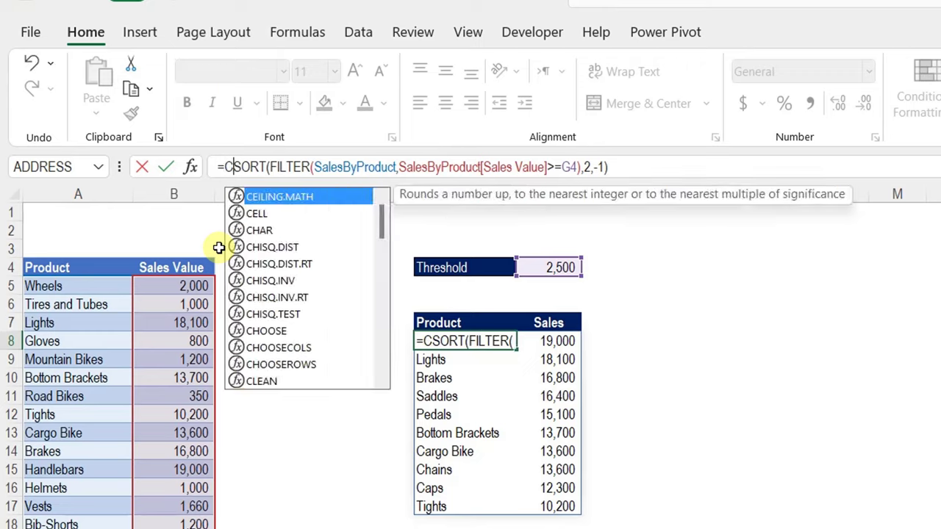
pyautogui.press('Down')
pyautogui.press('Tab')
pyautogui.click(321, 205)
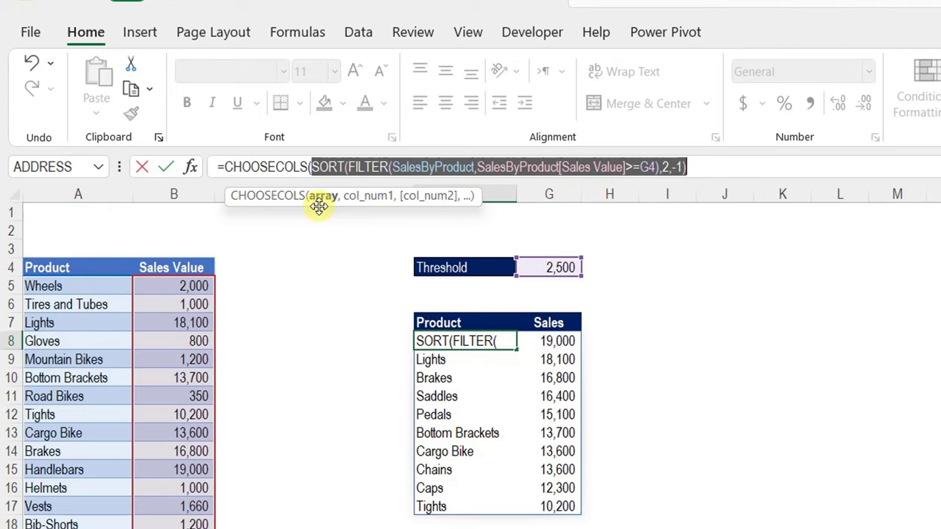
pyautogui.click(709, 172)
pyautogui.write(',')
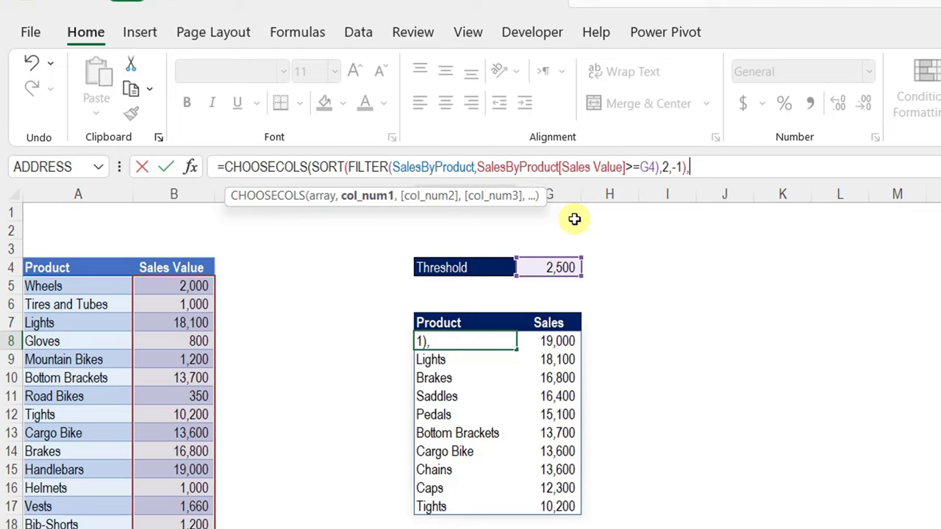
pyautogui.write('1)')
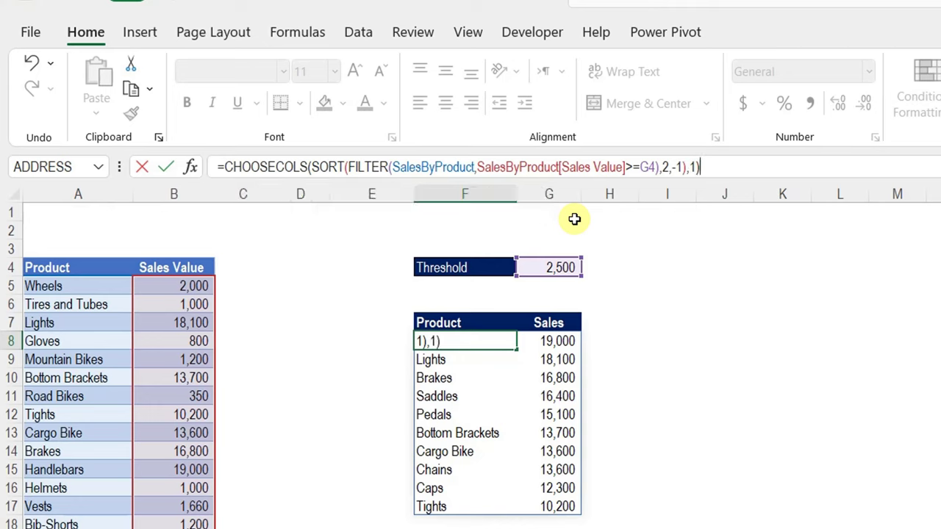
pyautogui.press('Return')
pyautogui.press('Up')
# Go through the spilled product names below F8 down to the last one in F17.
pyautogui.press('Down')
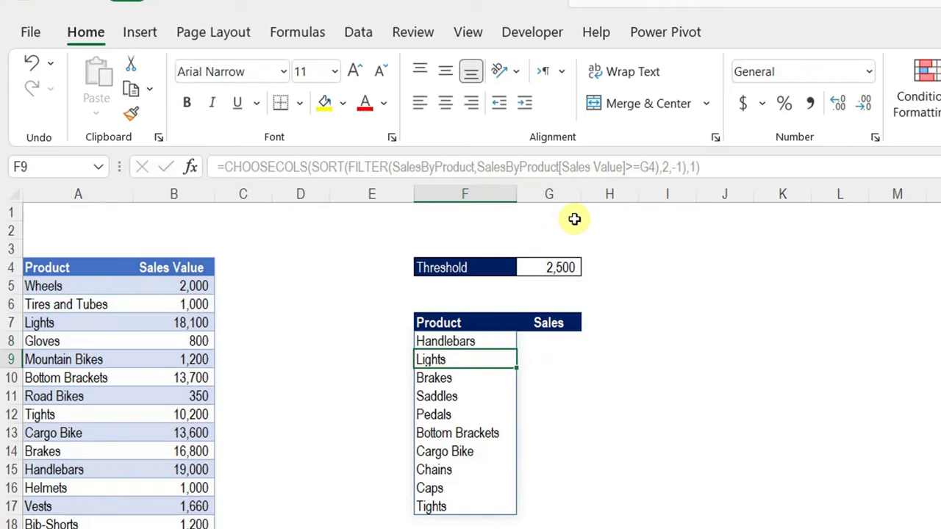
pyautogui.press('Down')
pyautogui.press('Down')
pyautogui.press('Down')
pyautogui.press('Down')
pyautogui.press('Down')
pyautogui.press('Down')
pyautogui.press('Down')
pyautogui.press('Down')
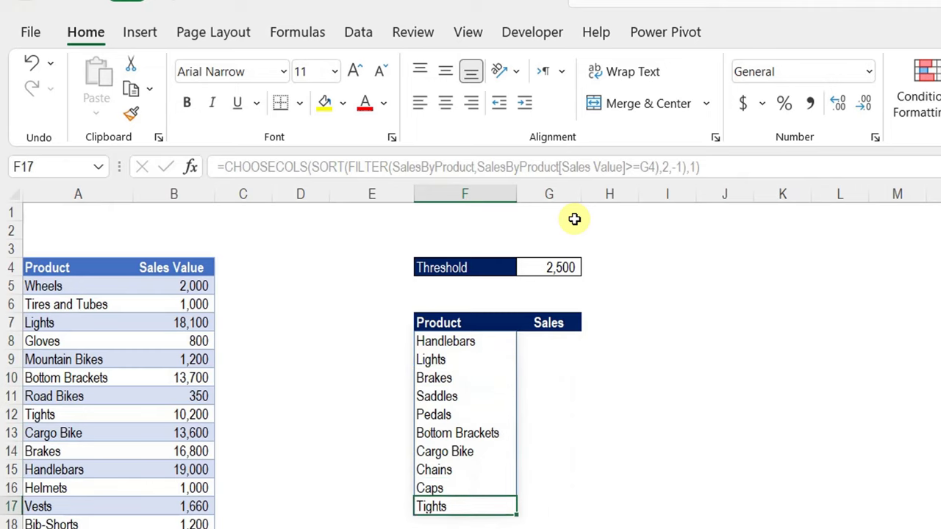
# Review the full spilled product list in F8:F17 and the cell F18 directly beneath it.
pyautogui.press('Up')
pyautogui.press('Up')
pyautogui.press('Up')
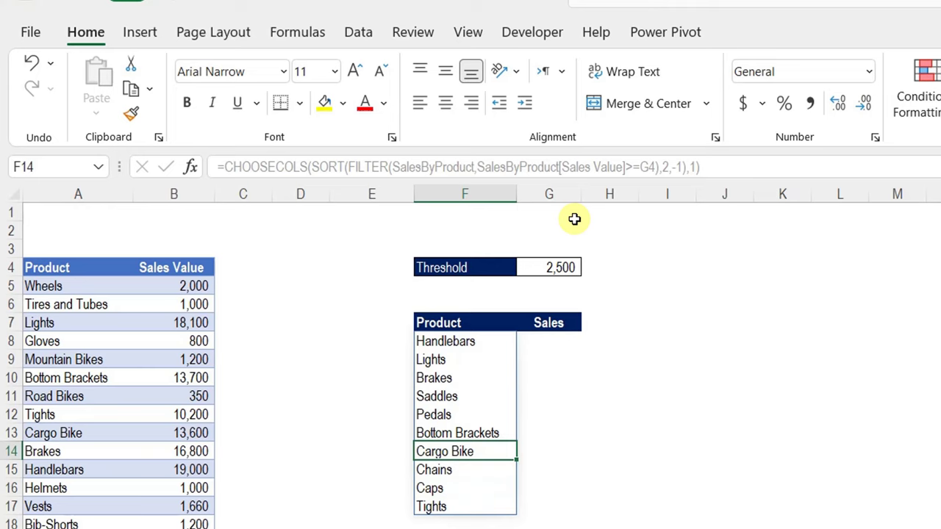
pyautogui.moveTo(479, 342); pyautogui.dragTo(472, 508)
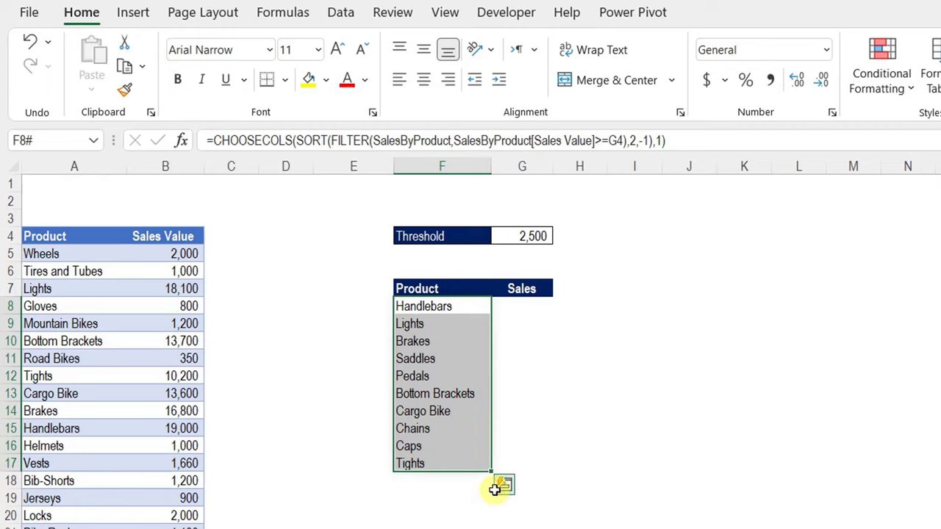
pyautogui.click(434, 480)
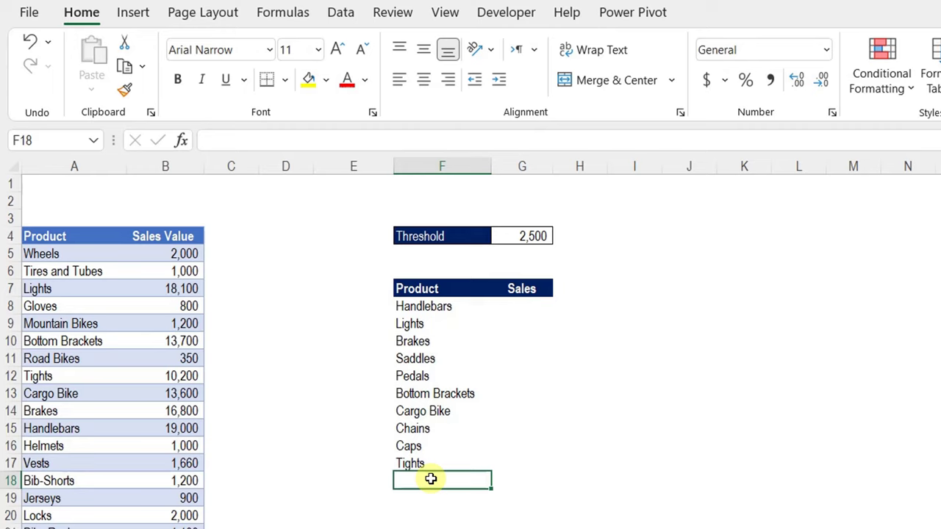
# Wrap the CHOOSECOLS formula in F8 in VSTACK, with "Other" as the second array below the product names.
pyautogui.click(435, 306)
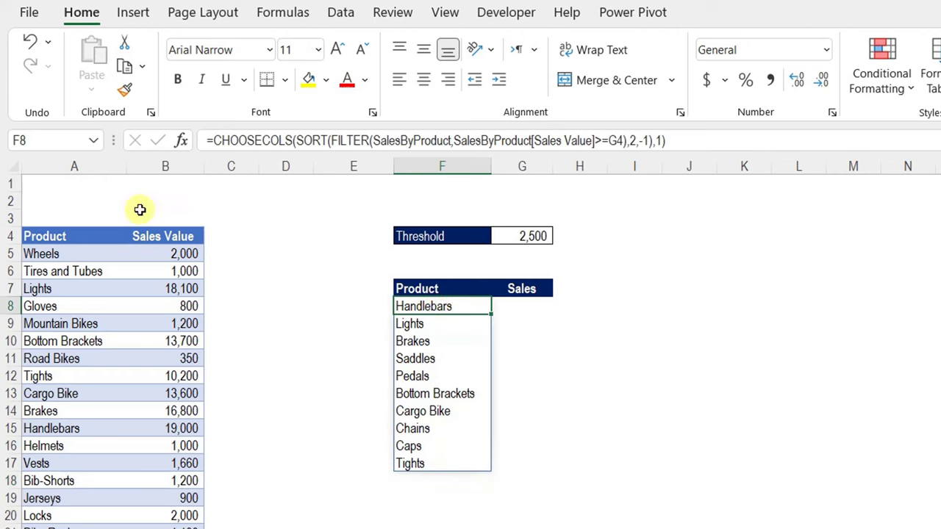
pyautogui.click(212, 140)
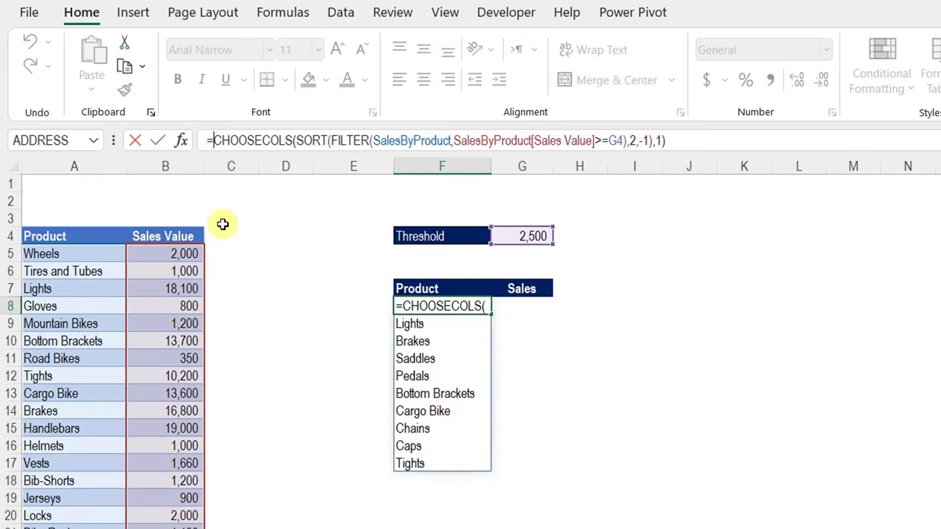
pyautogui.write('VSTACK(')
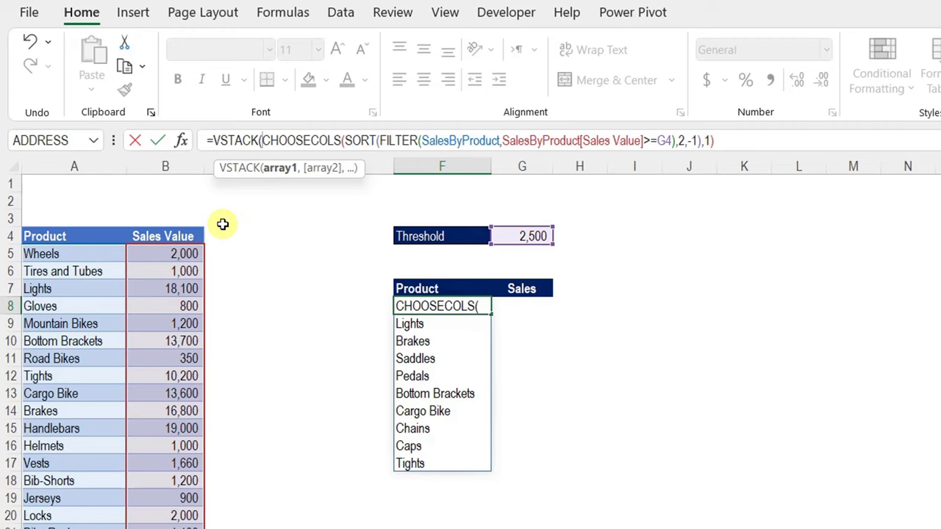
pyautogui.click(274, 169)
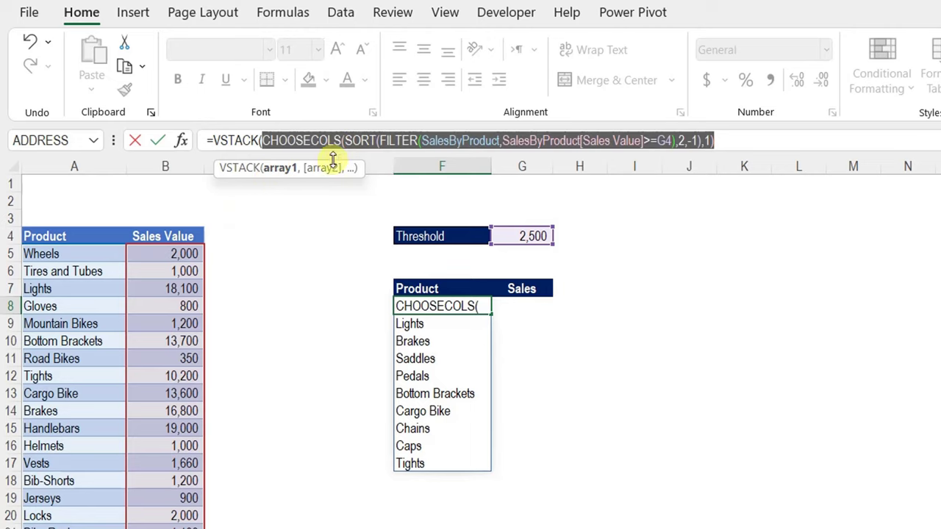
pyautogui.click(728, 138)
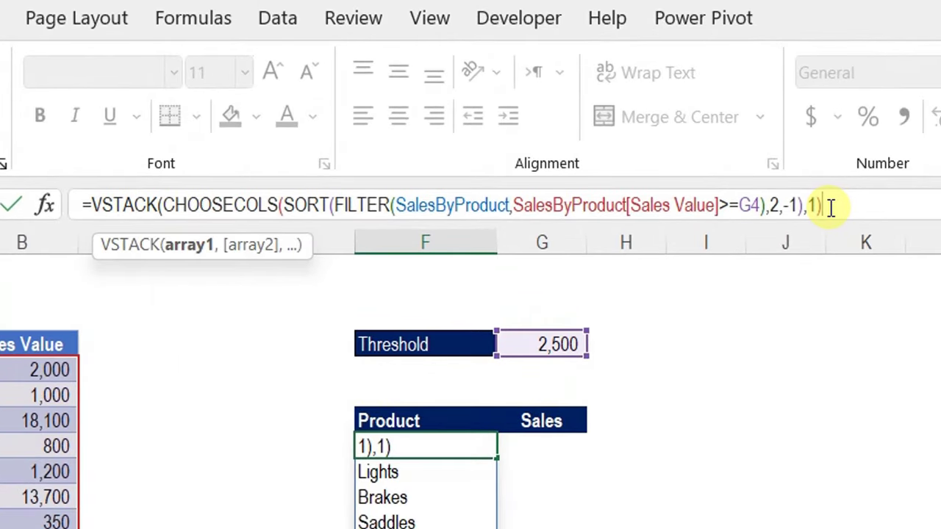
pyautogui.write(',')
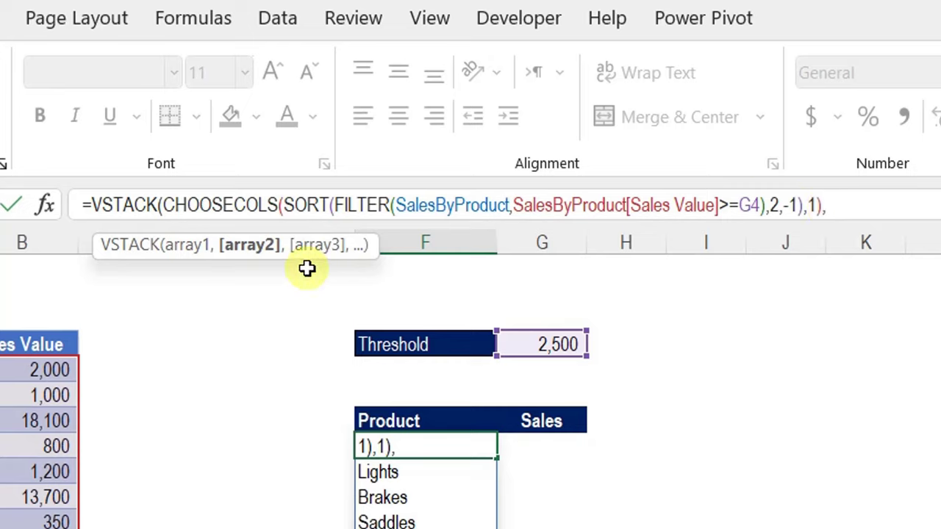
pyautogui.write('"Other"')
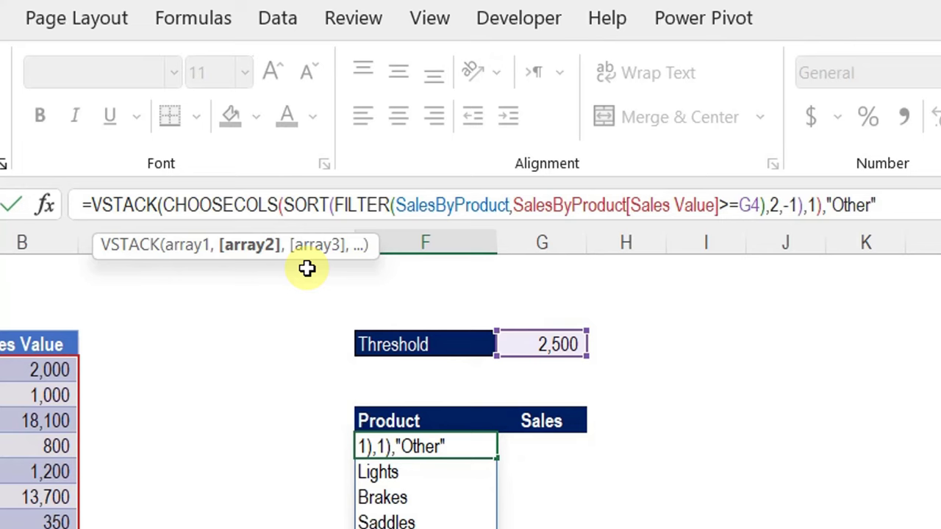
pyautogui.write(')')
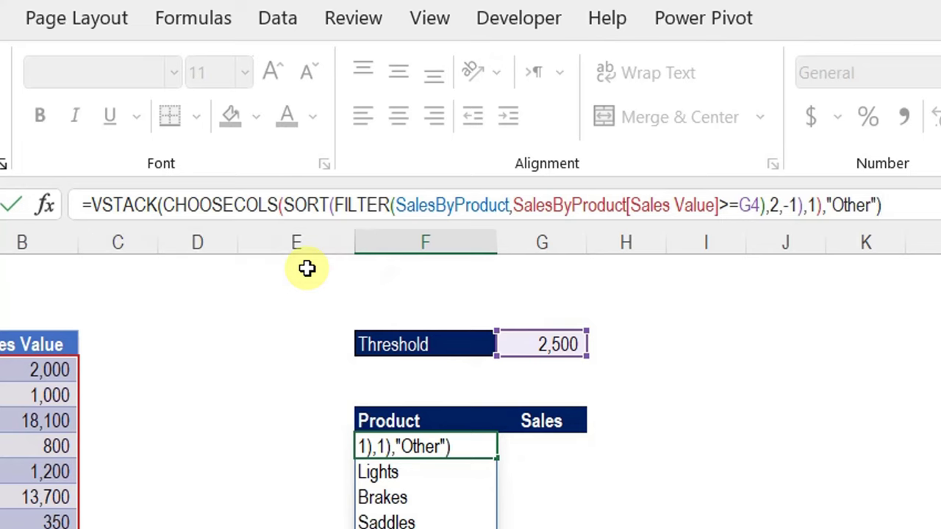
pyautogui.press('Return')
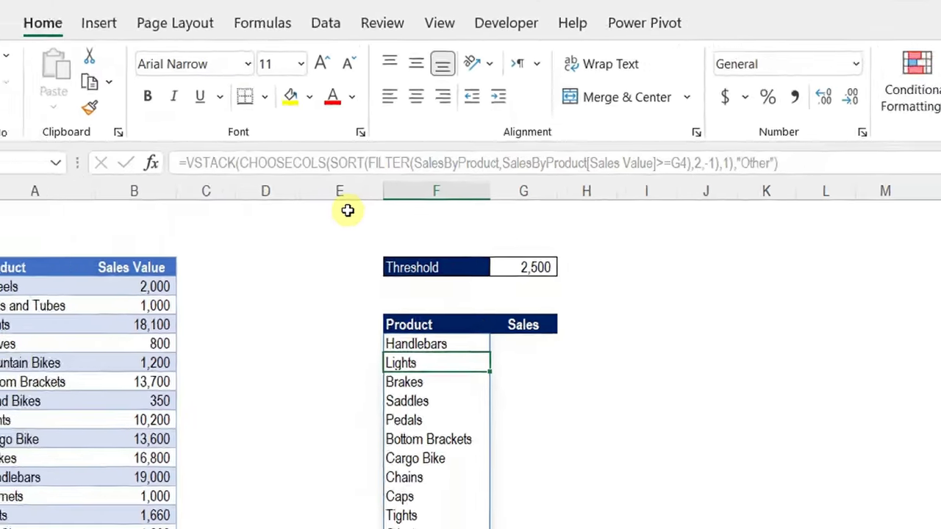
pyautogui.press('Up')
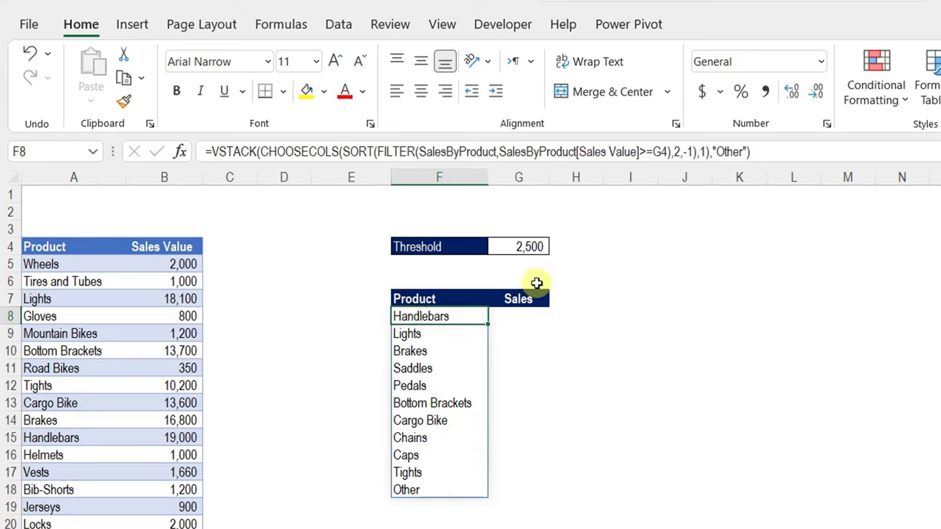
# Set the threshold in G4 to 15,000.
pyautogui.click(516, 248)
pyautogui.write('1')
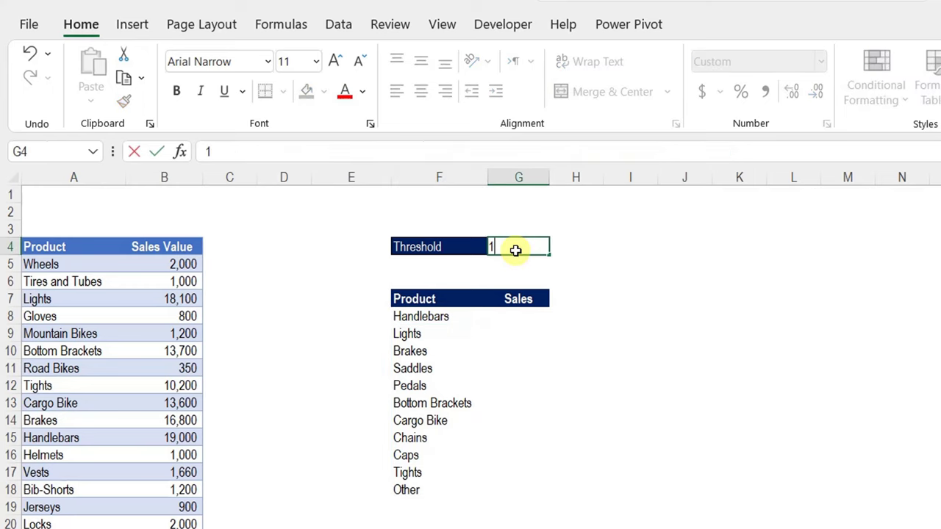
pyautogui.write('5,00000')
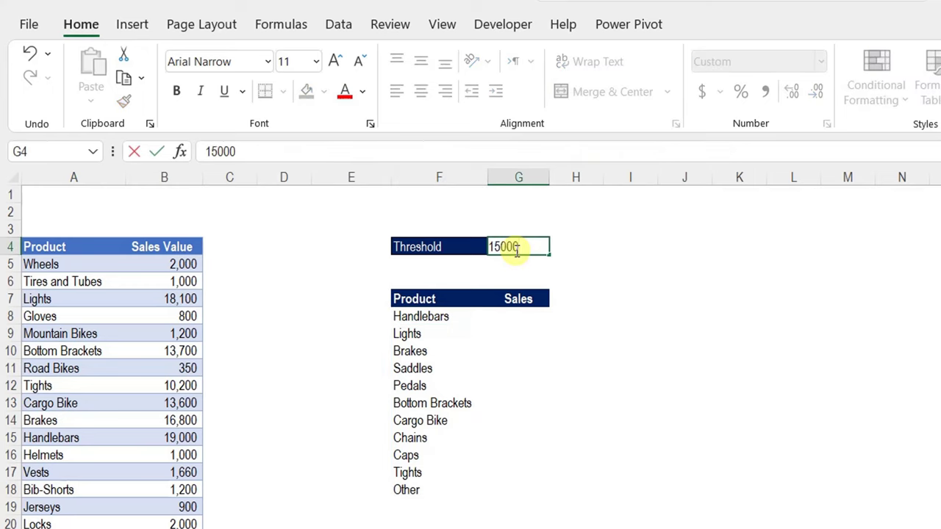
pyautogui.press('Return')
# Examine the spilled products from F8, the Other row in F13 and the adjacent Sales cells from G8 down.
pyautogui.moveTo(442, 316); pyautogui.dragTo(427, 386)
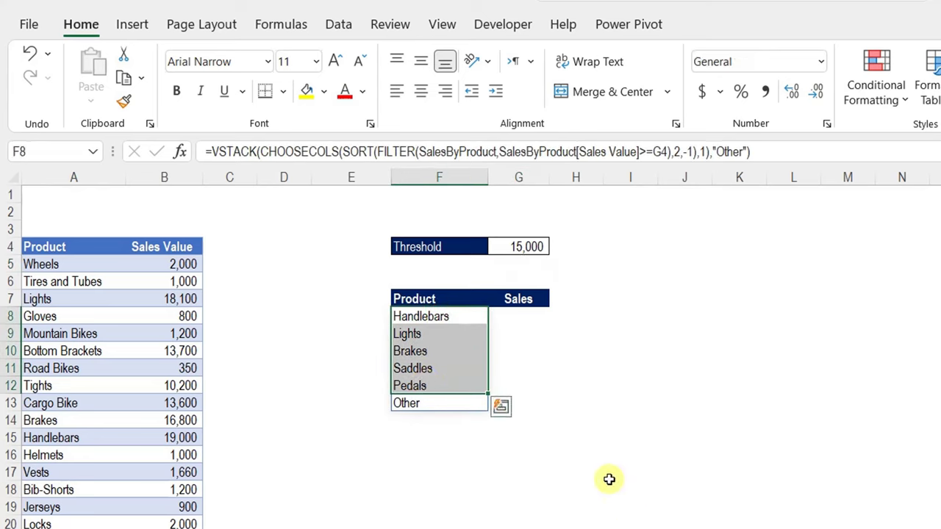
pyautogui.click(446, 402)
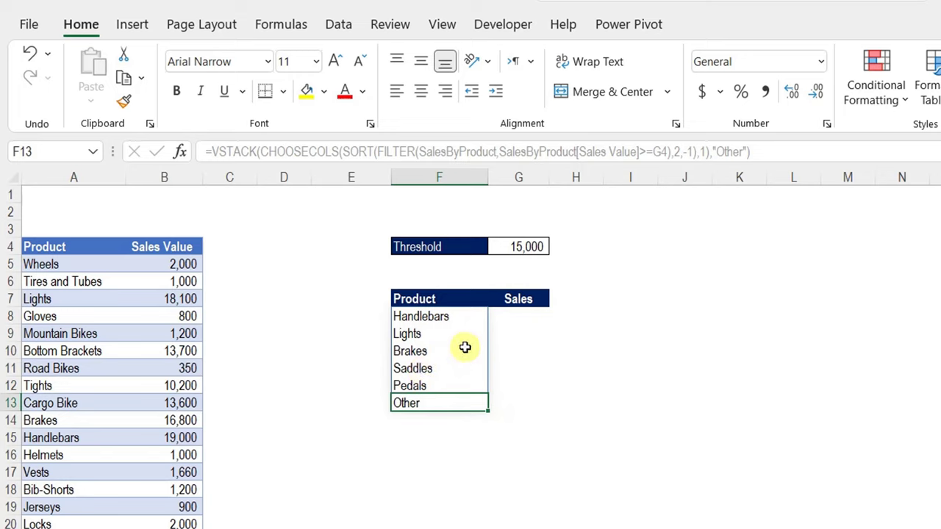
pyautogui.click(462, 315)
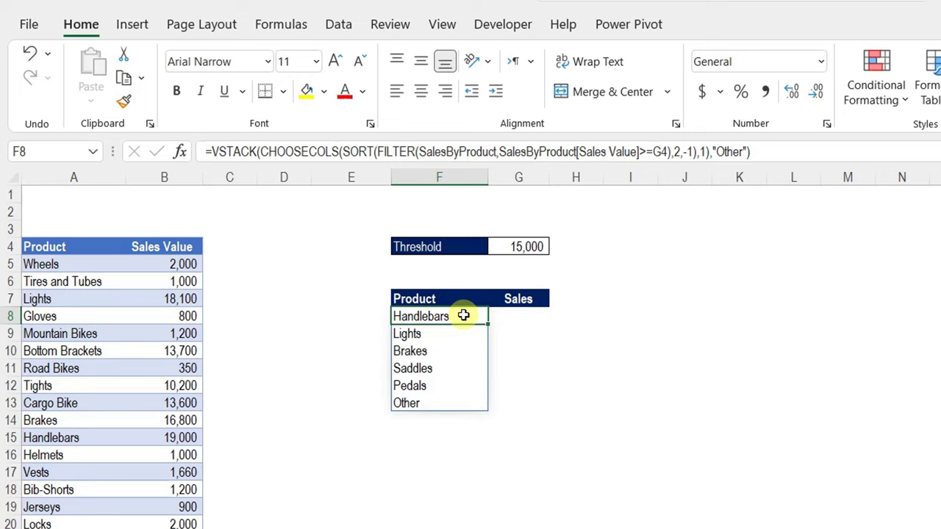
pyautogui.press('Right')
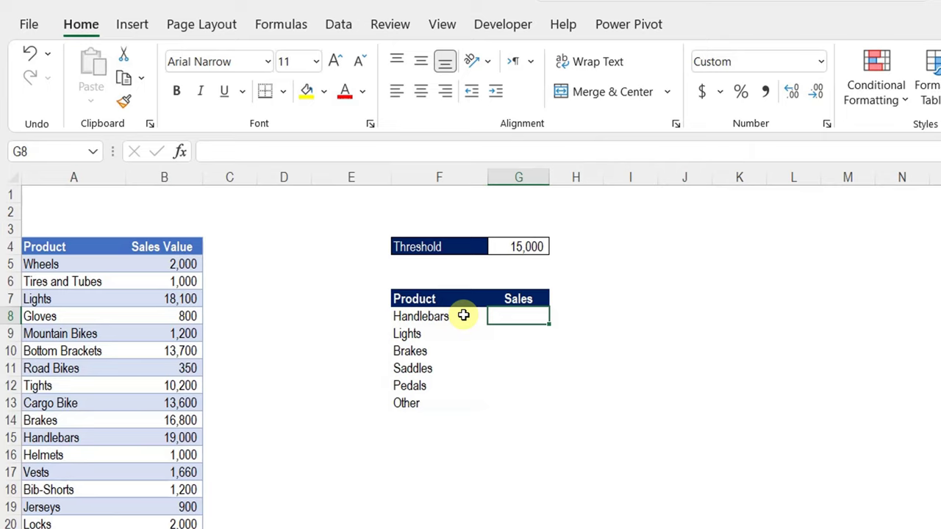
pyautogui.press('Down')
pyautogui.press('Down')
pyautogui.press('Down')
pyautogui.press('Down')
pyautogui.press('Down')
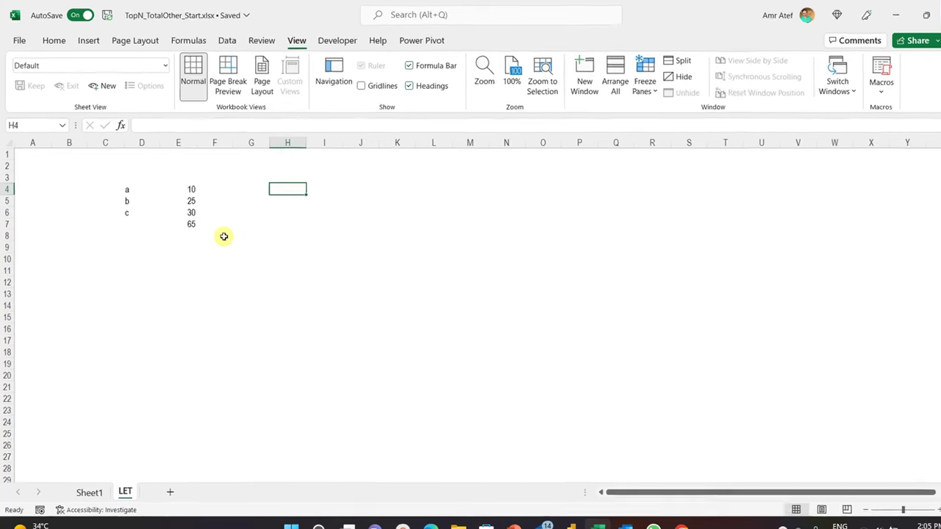
# Examine the labels in D4:D6, their values in E4:E6 and the SUM formula in E7 on the LET sheet.
pyautogui.click(127, 185)
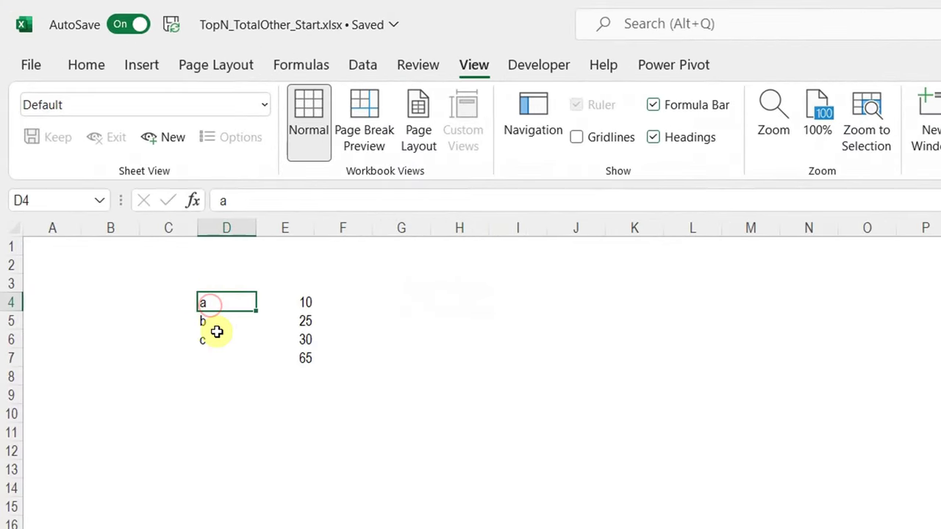
pyautogui.click(210, 320)
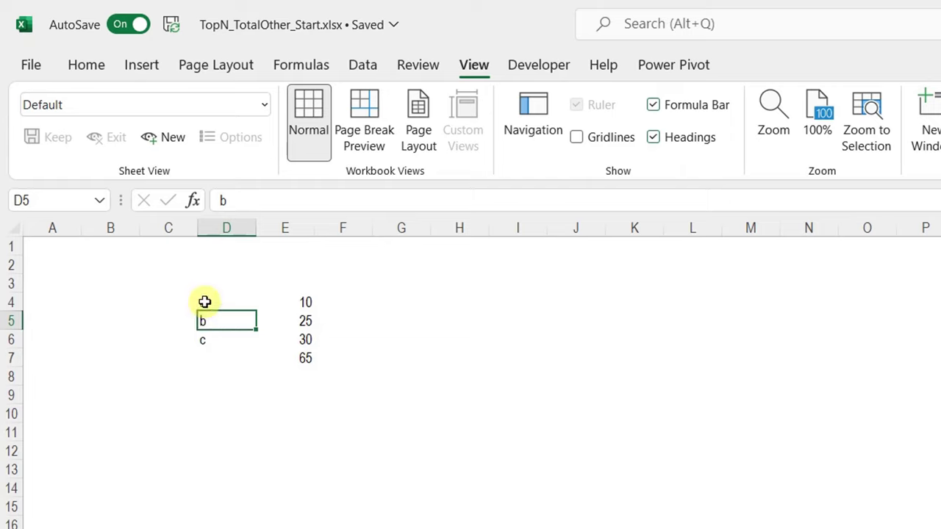
pyautogui.click(204, 302)
pyautogui.click(213, 321)
pyautogui.click(219, 345)
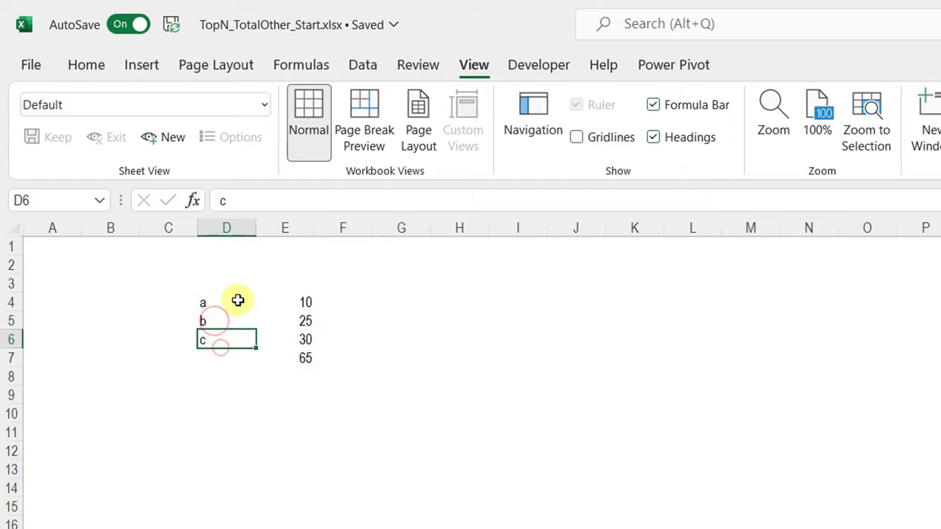
pyautogui.moveTo(304, 297); pyautogui.dragTo(304, 337)
pyautogui.click(216, 303)
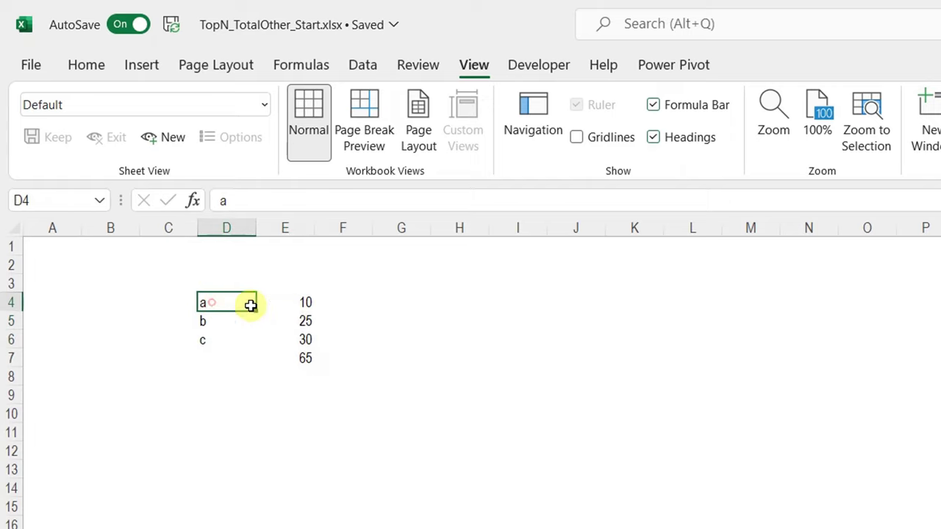
pyautogui.click(292, 299)
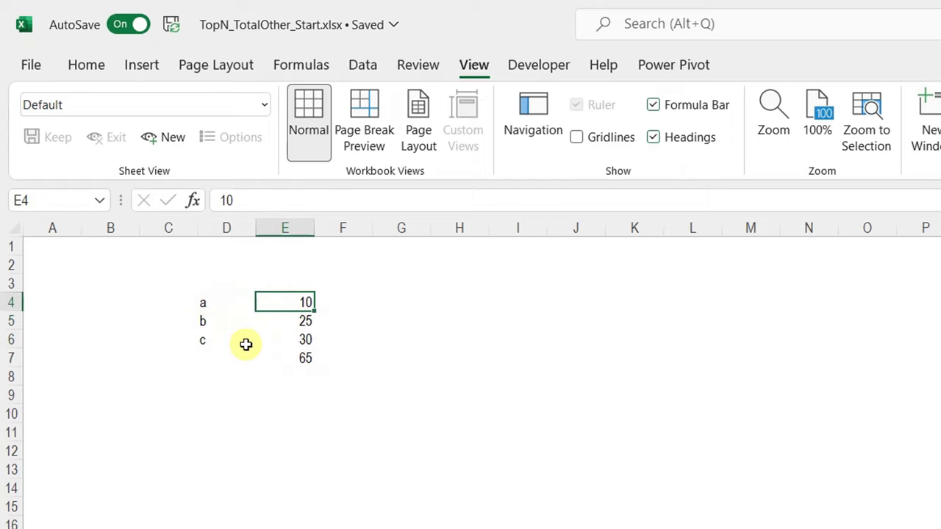
pyautogui.click(311, 360)
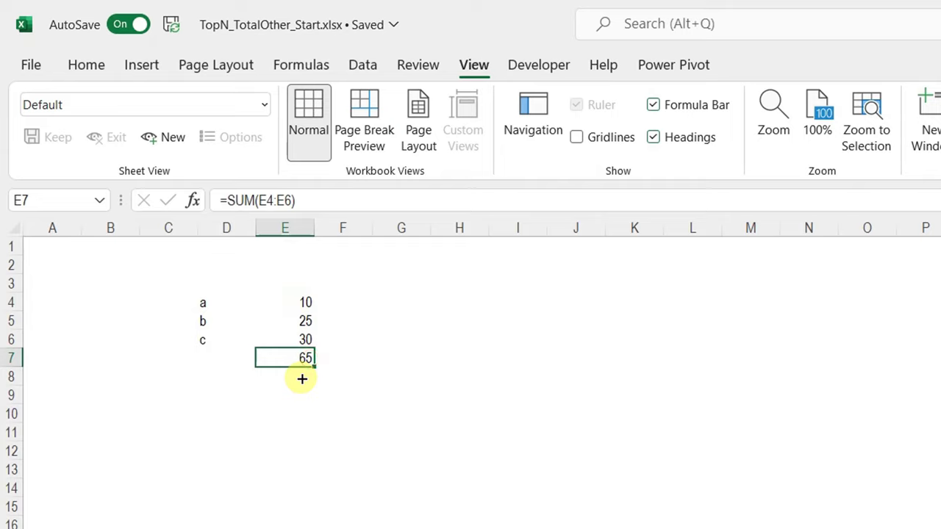
pyautogui.click(310, 199)
pyautogui.hotkey('ctrl', 'Return')
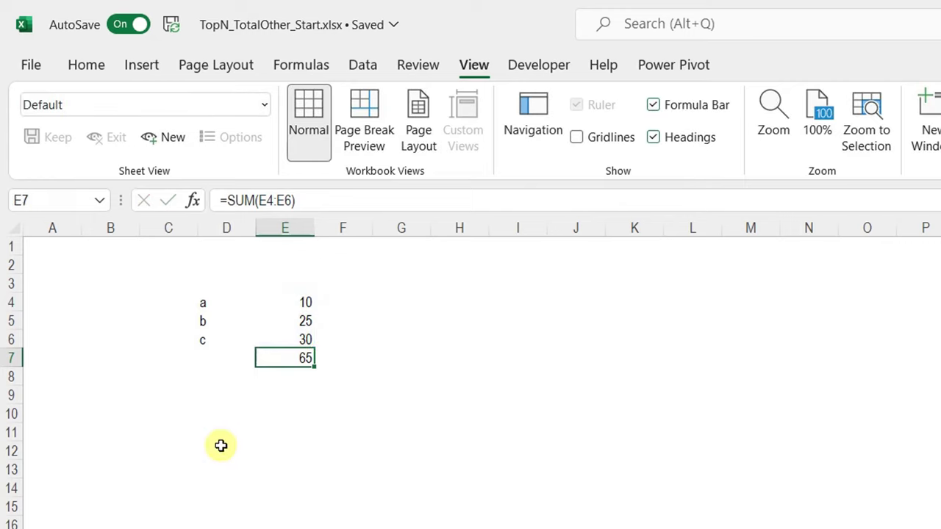
# Start a LET formula in D12 that defines the name a as cell E4.
pyautogui.click(217, 448)
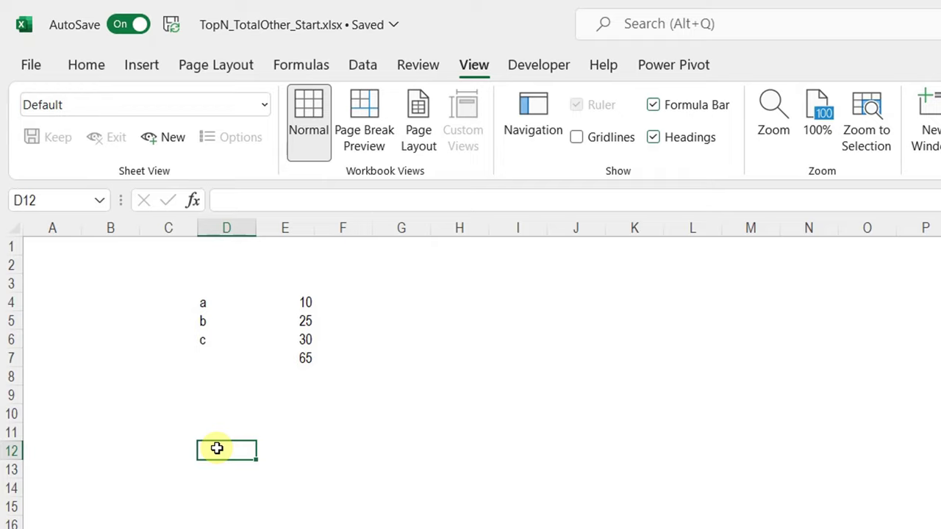
pyautogui.write('=')
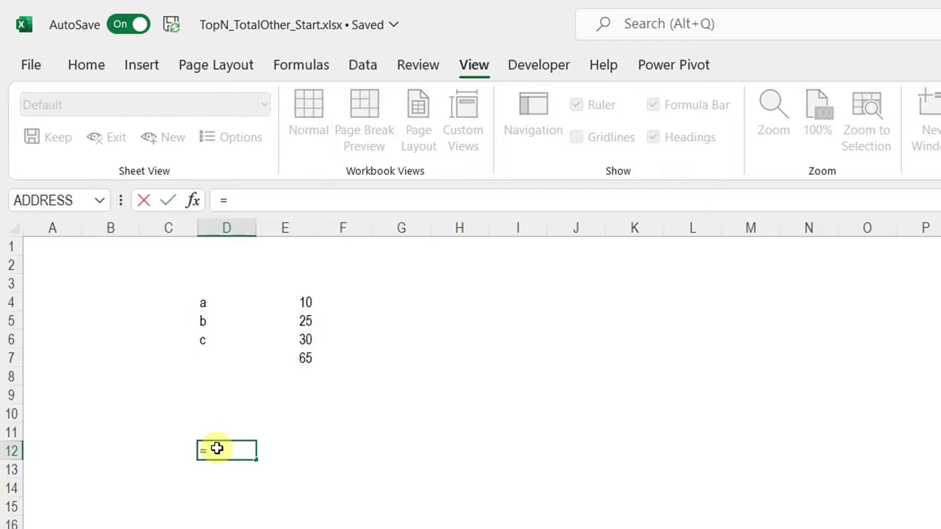
pyautogui.write('let')
pyautogui.press('Tab')
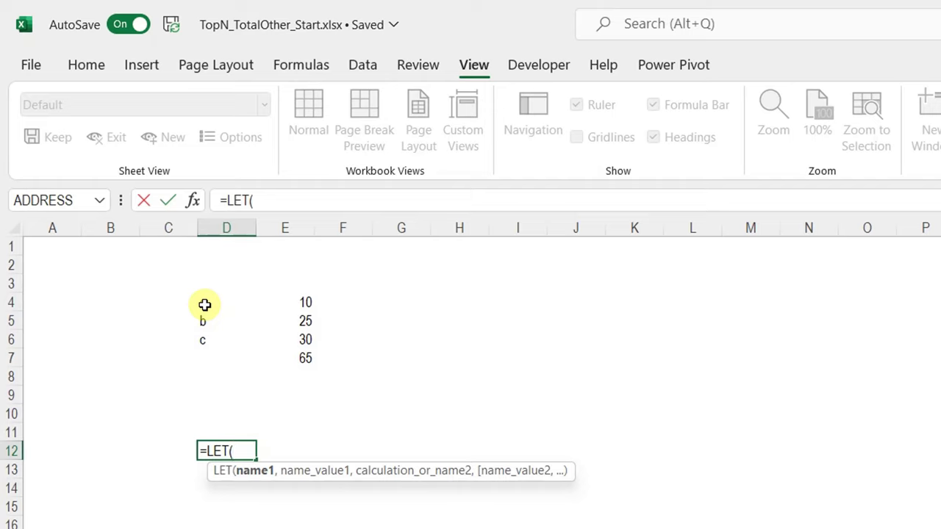
pyautogui.write('a,')
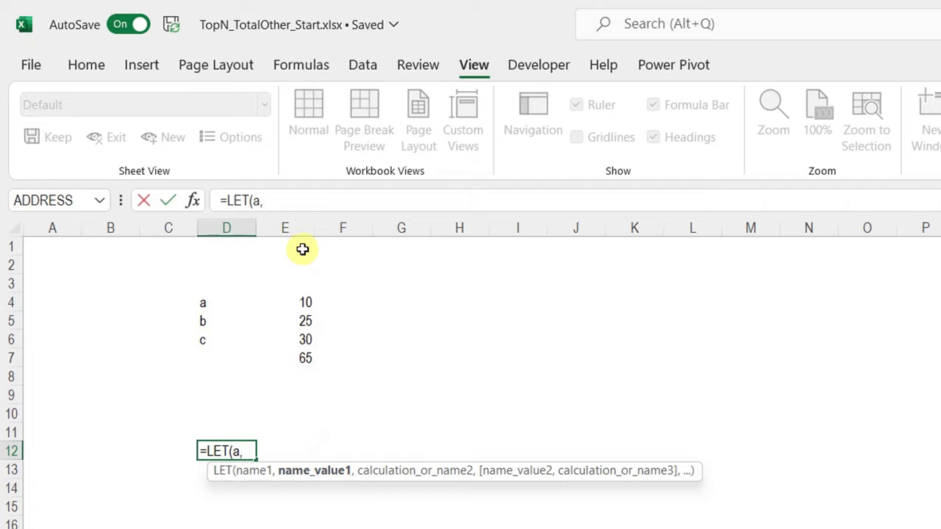
pyautogui.click(302, 303)
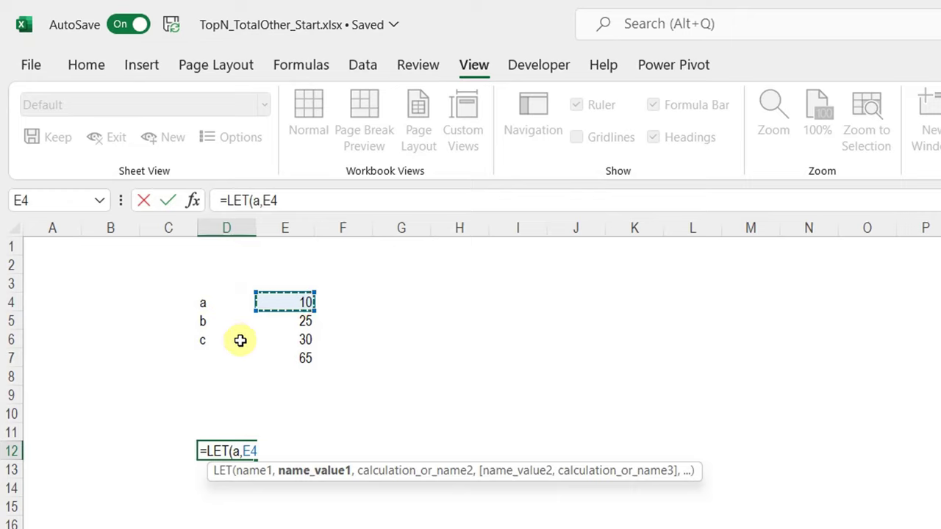
pyautogui.write(',')
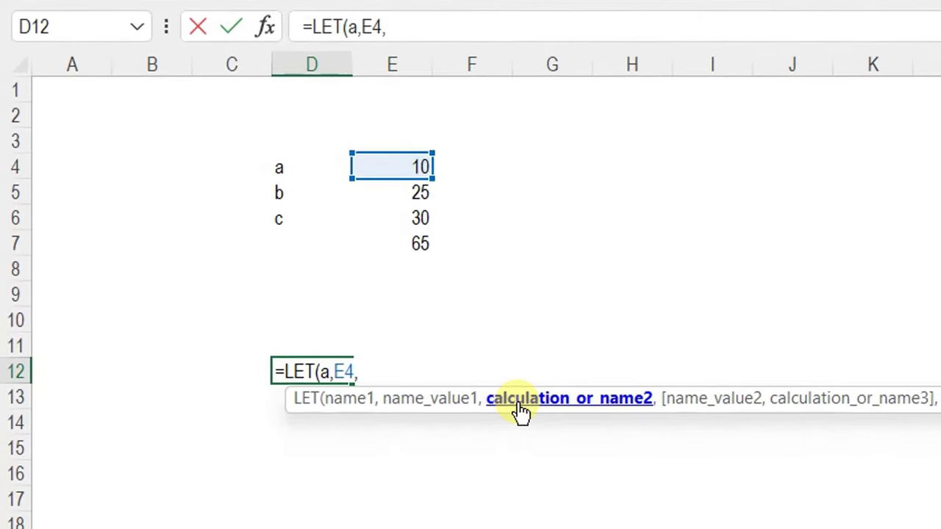
# Use a/10 as the LET calculation in D12 and enter the formula.
pyautogui.write('a')
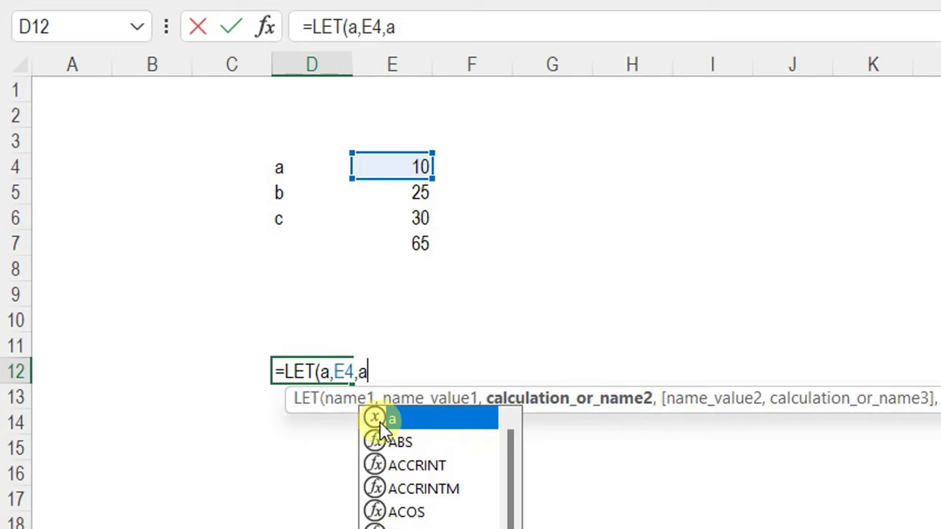
pyautogui.doubleClick(429, 420)
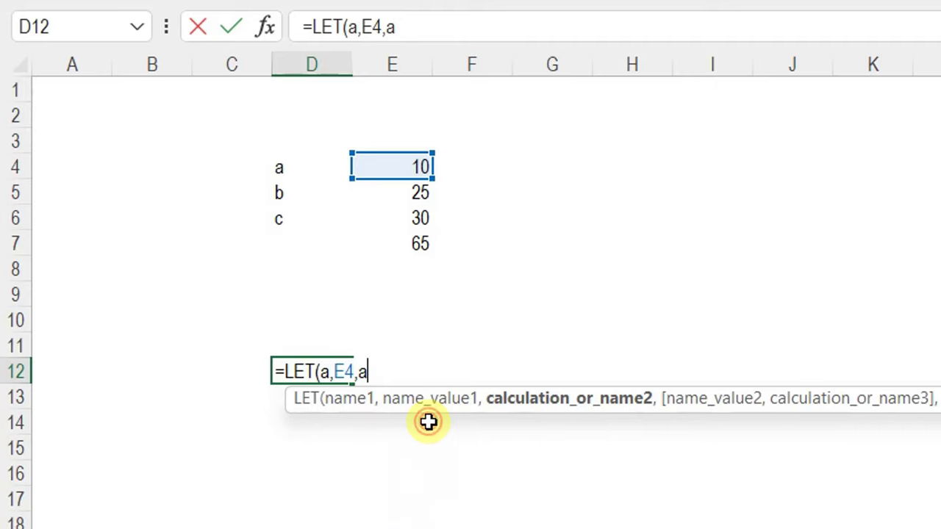
pyautogui.write('/10')
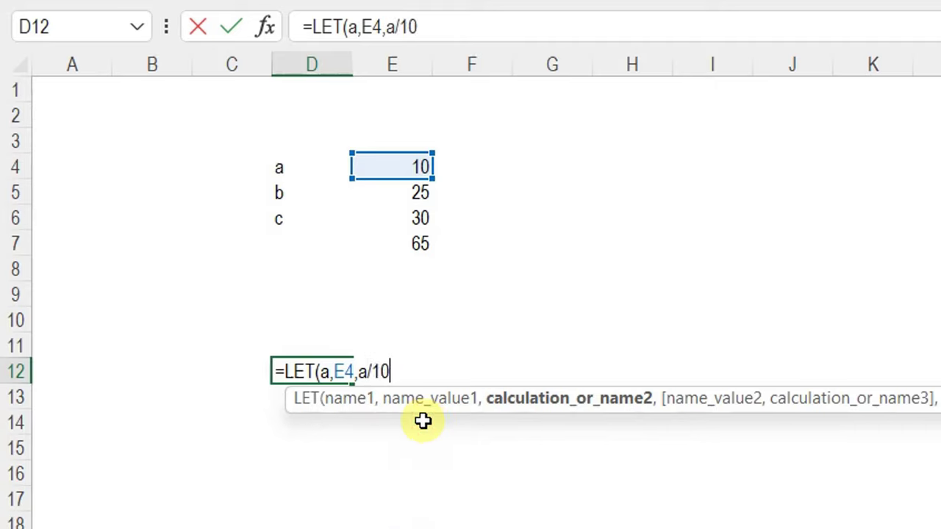
pyautogui.write(')')
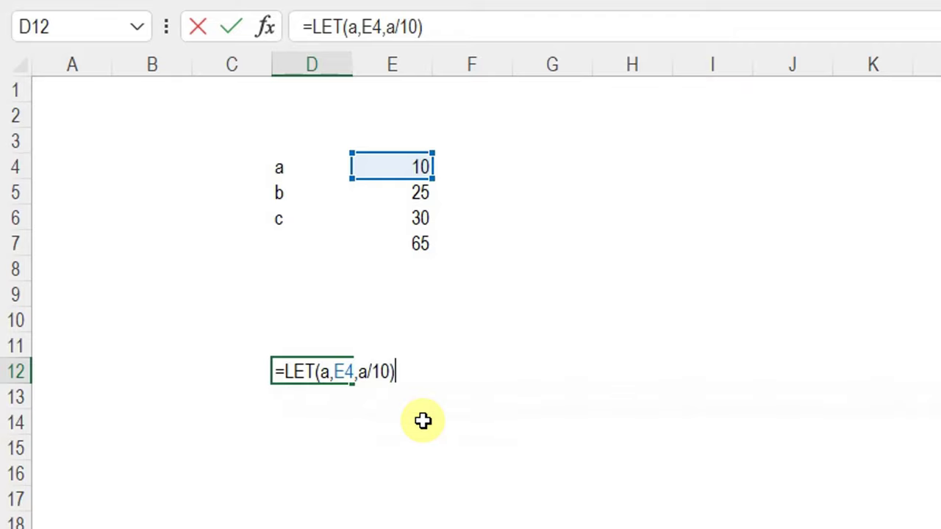
pyautogui.hotkey('ctrl', 'Return')
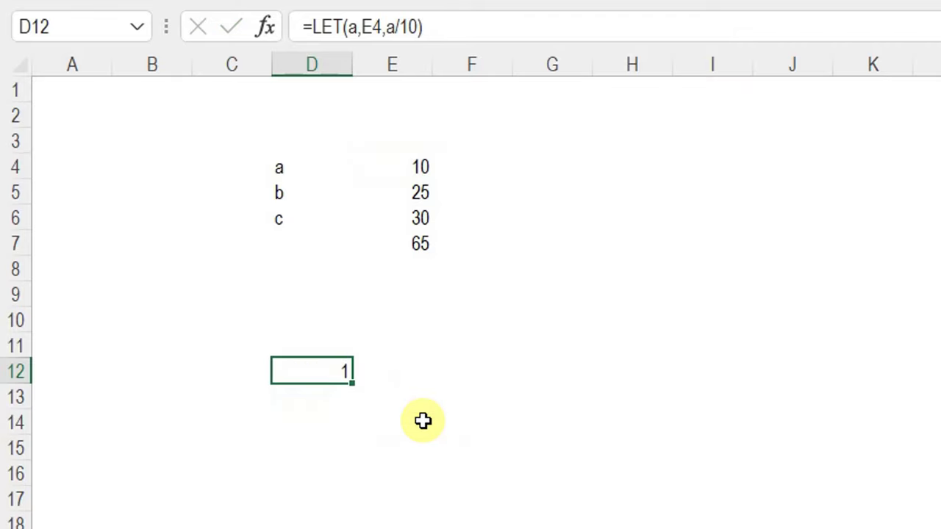
# Remove the a/10 calculation from the LET formula in D12 and check its name and value arguments.
pyautogui.click(424, 27)
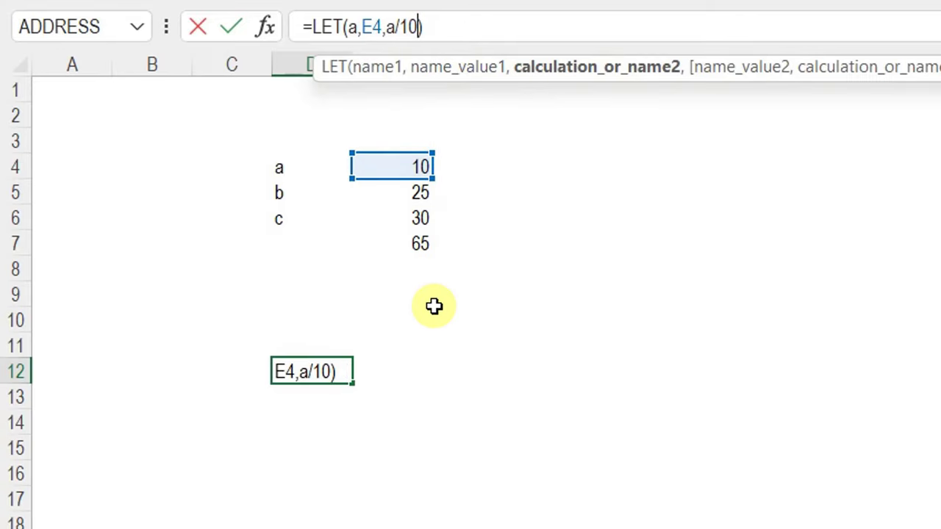
pyautogui.press('BackSpace')
pyautogui.press('BackSpace')
pyautogui.press('BackSpace')
pyautogui.press('BackSpace')
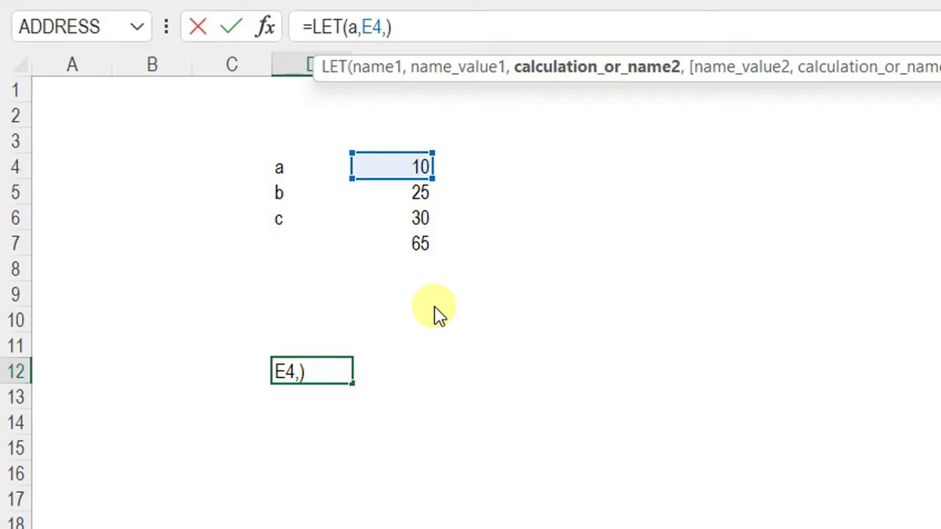
pyautogui.click(390, 73)
pyautogui.click(450, 72)
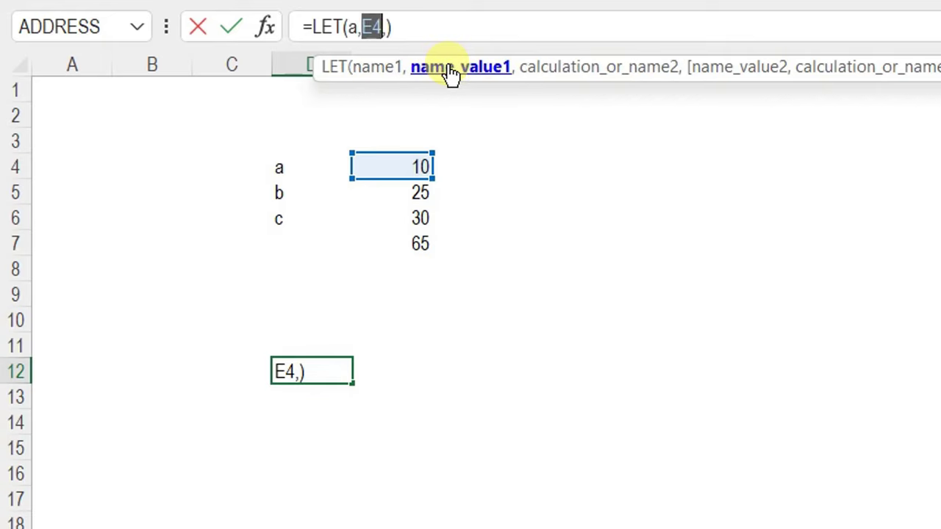
pyautogui.click(542, 70)
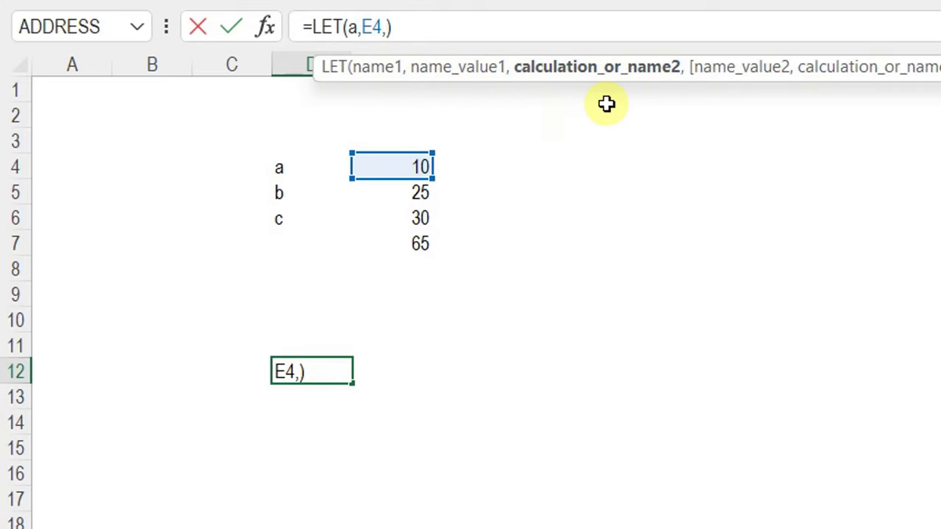
# Define two more names in the LET formula: b as cell E5 and c as cell E6.
pyautogui.write('b,')
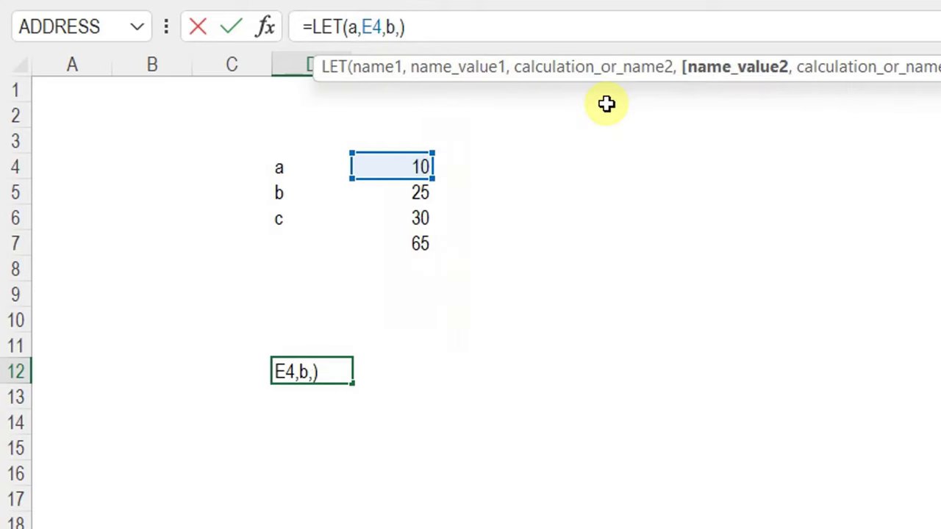
pyautogui.click(394, 198)
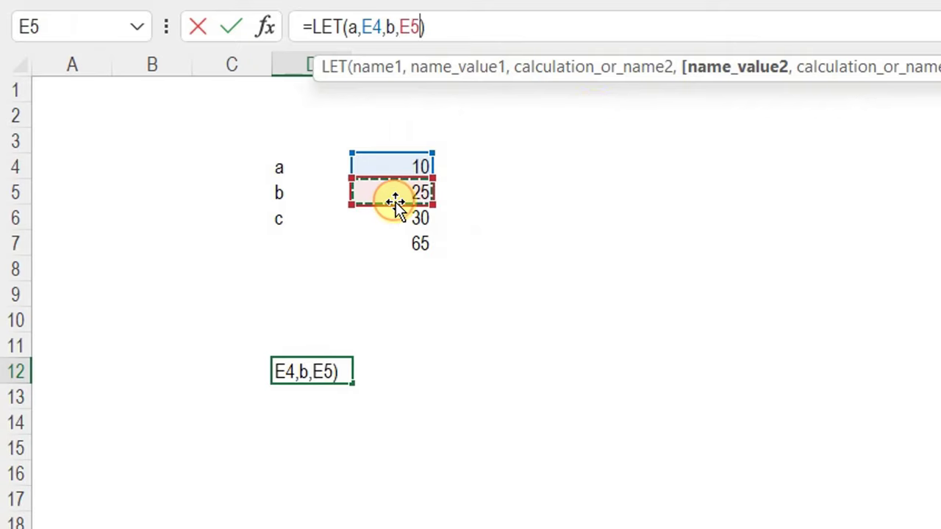
pyautogui.write(',')
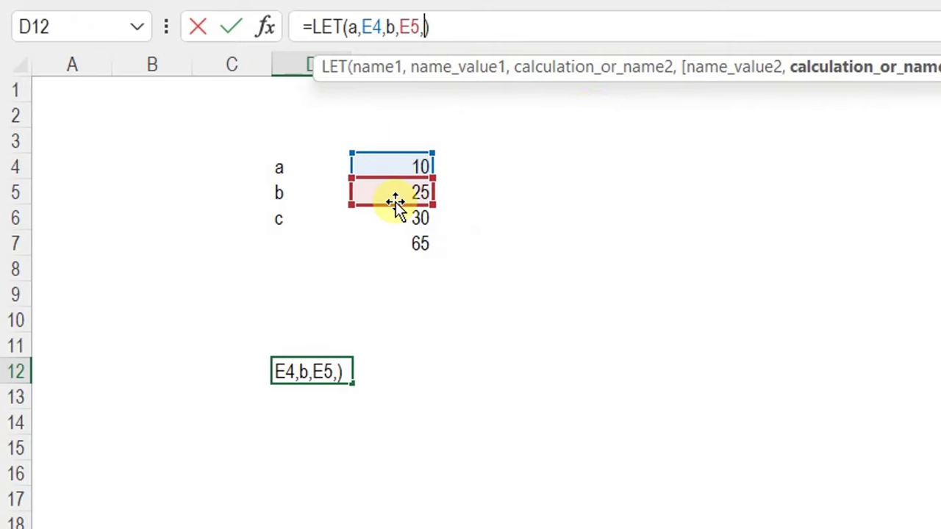
pyautogui.write('c,')
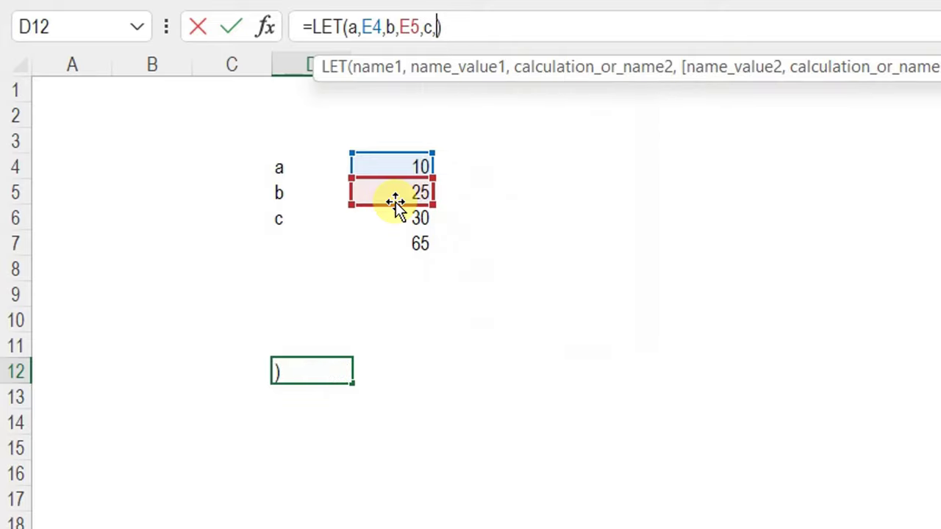
pyautogui.click(405, 218)
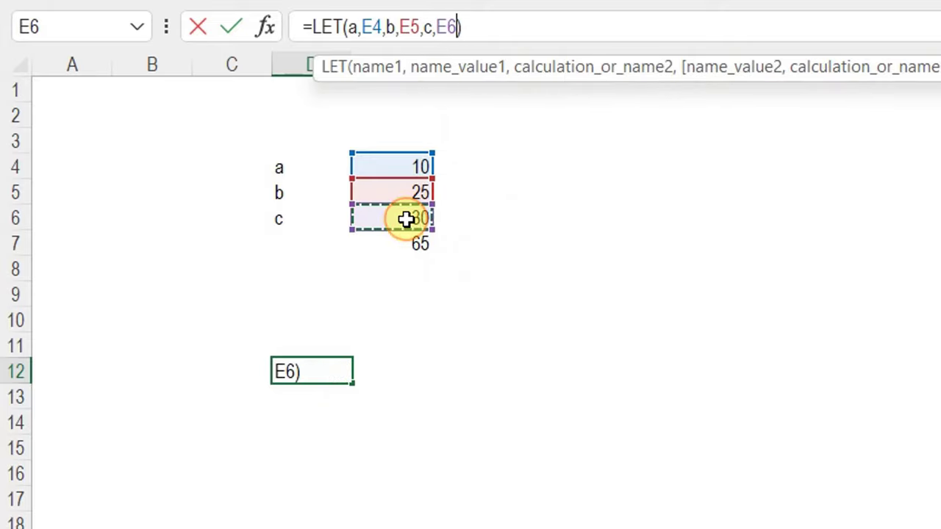
pyautogui.write(',')
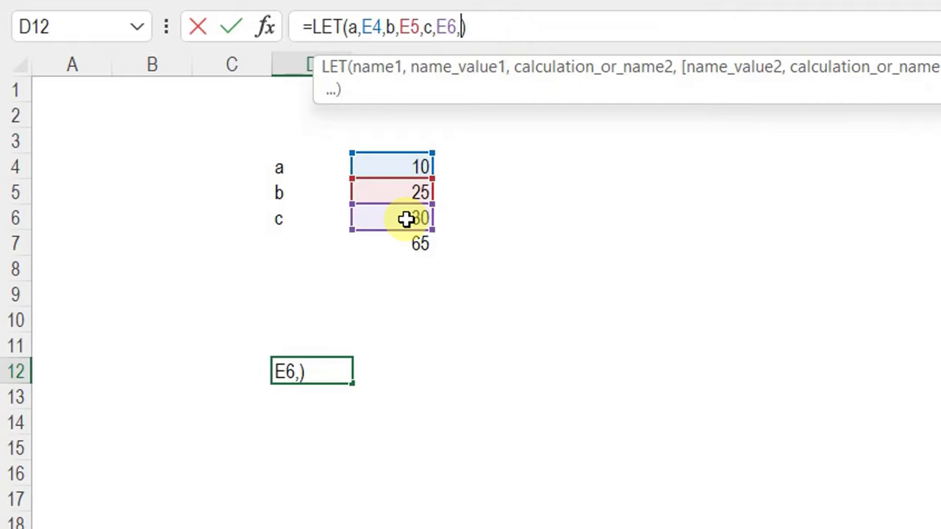
# Complete the LET formula in D12 with the calculation SUM(a,b,c) and return to the cell.
pyautogui.write('sum')
pyautogui.press('Tab')
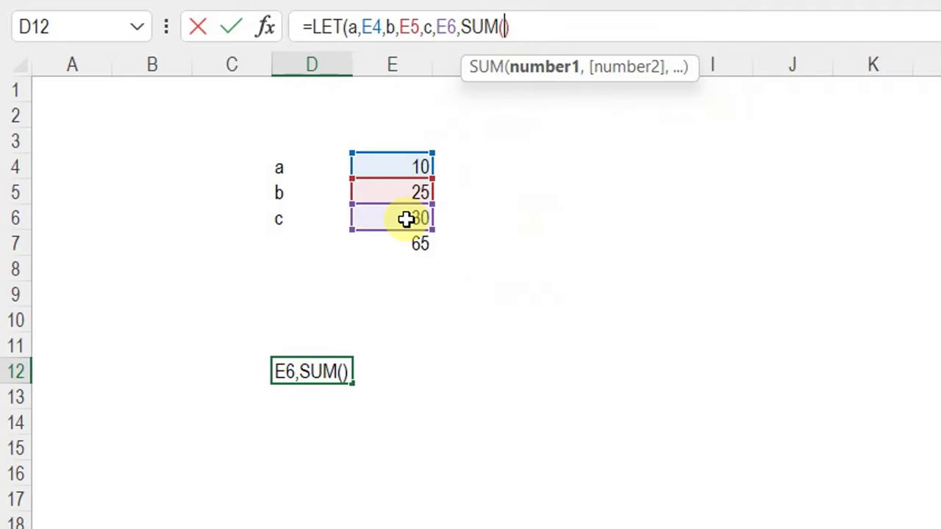
pyautogui.write('a')
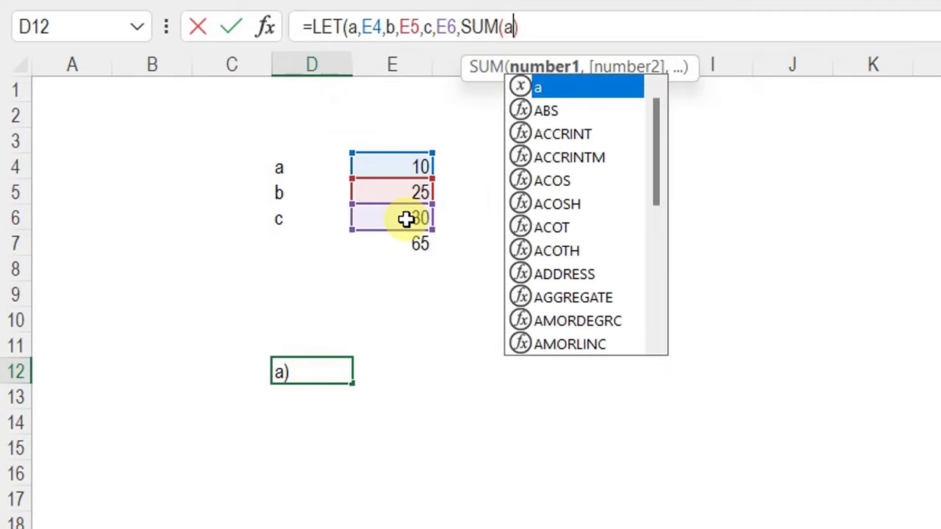
pyautogui.write(',b,c')
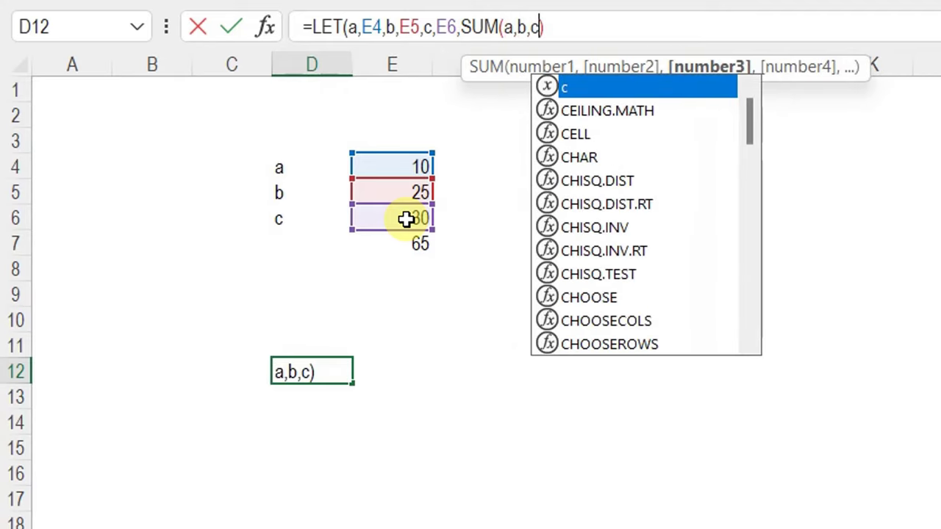
pyautogui.write(')')
pyautogui.press('Return')
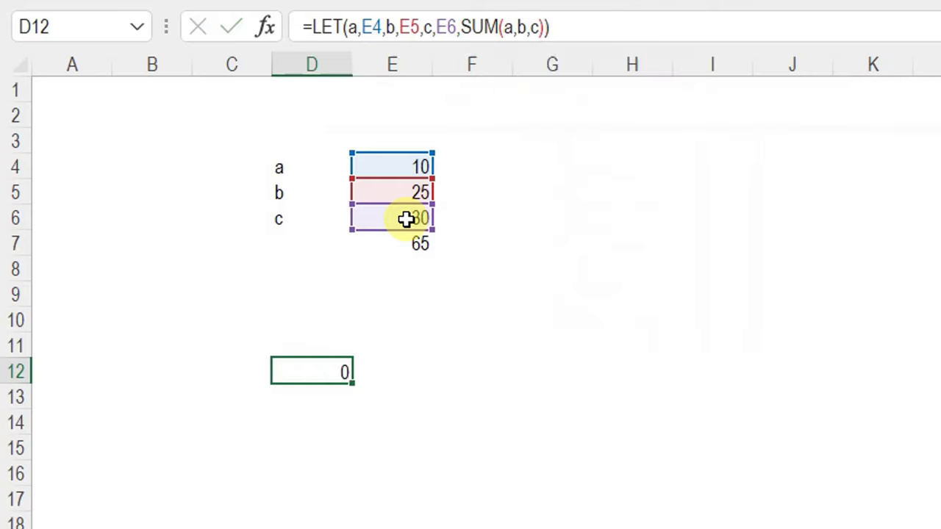
pyautogui.press('Up')
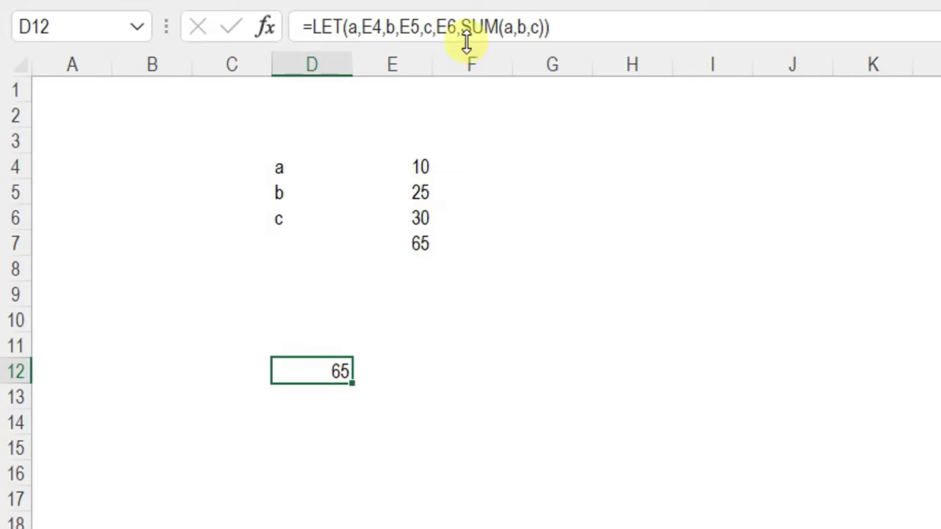
# Replace E4 as the value of a in the D12 LET formula with COUNT(E4:E6).
pyautogui.click(363, 27)
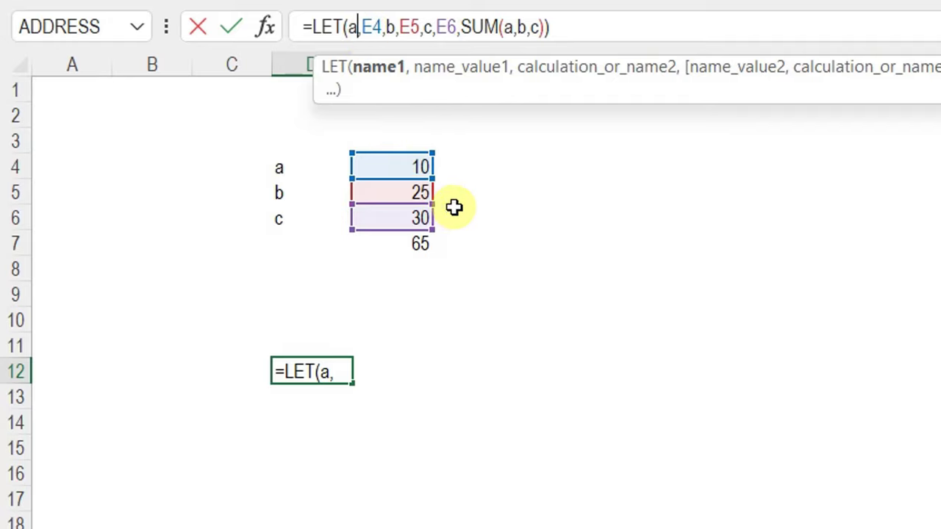
pyautogui.press('Escape')
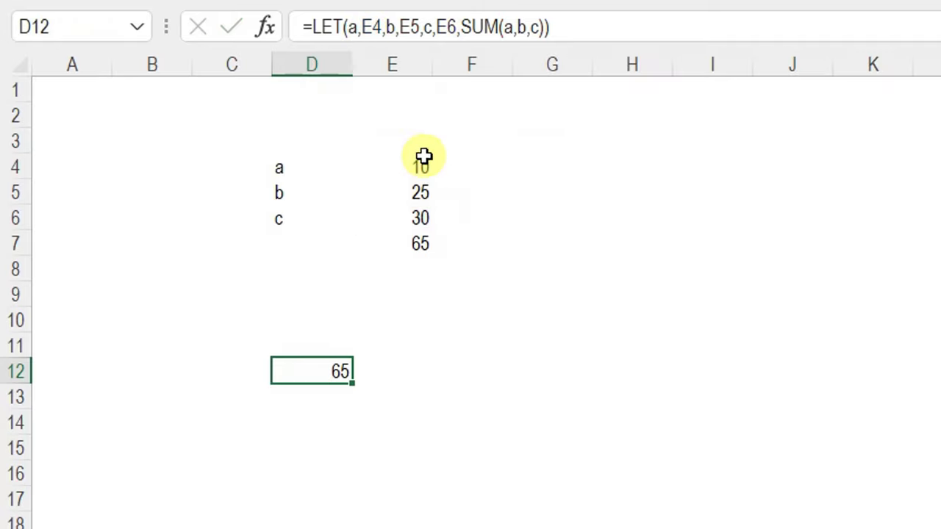
pyautogui.click(379, 28)
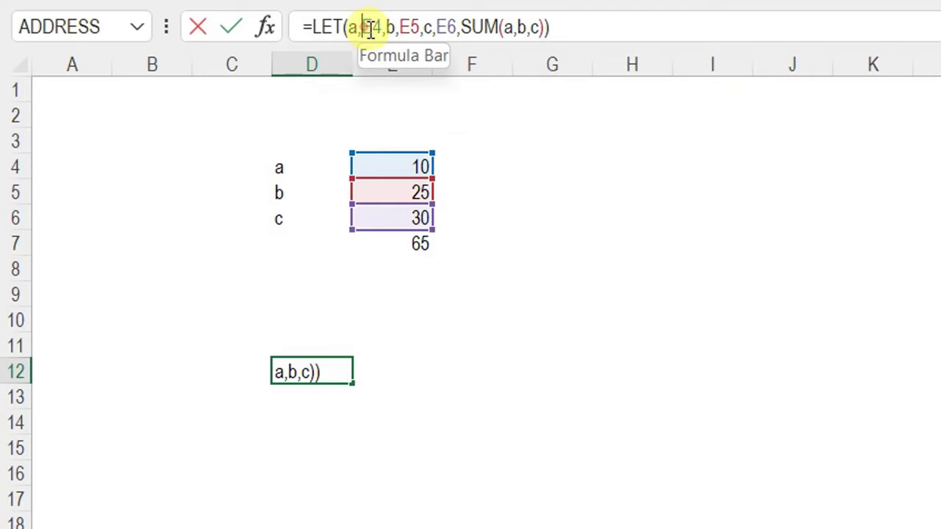
pyautogui.doubleClick(372, 27)
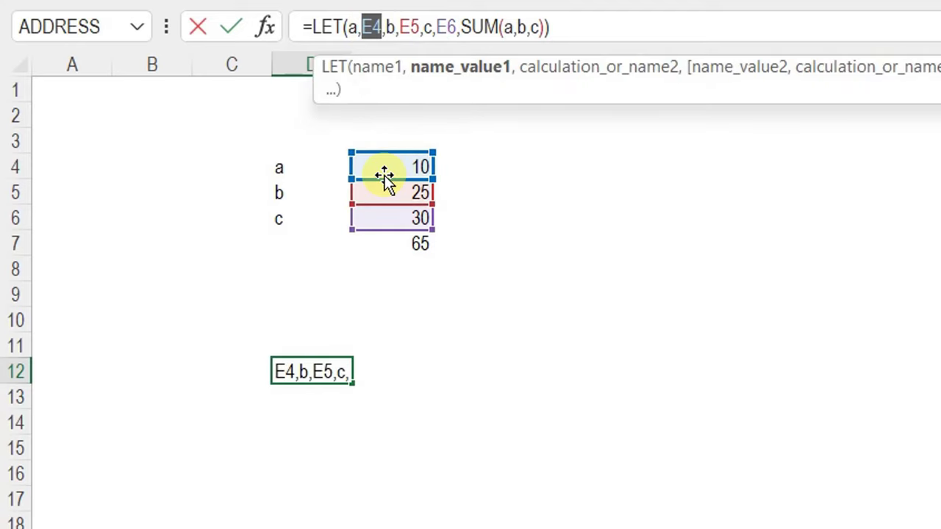
pyautogui.write('count')
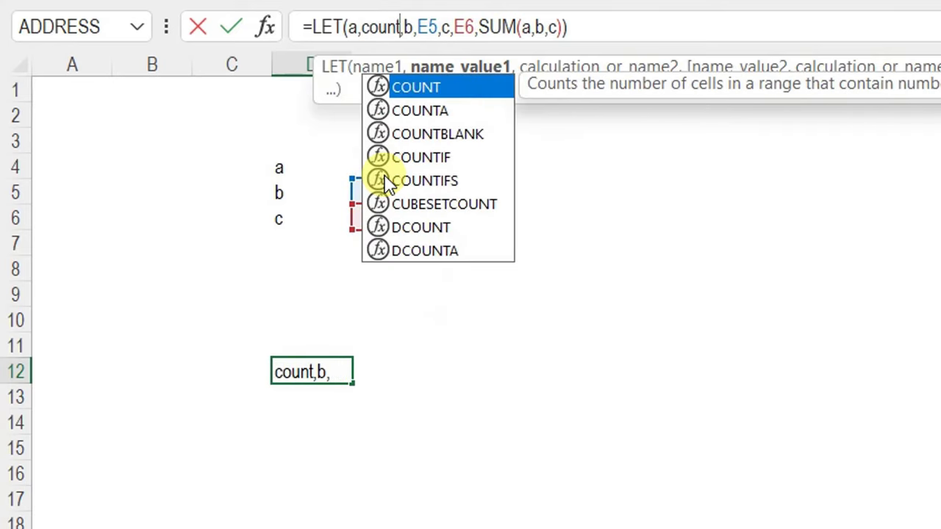
pyautogui.press('Tab')
pyautogui.moveTo(396, 162); pyautogui.dragTo(397, 214)
pyautogui.write(')')
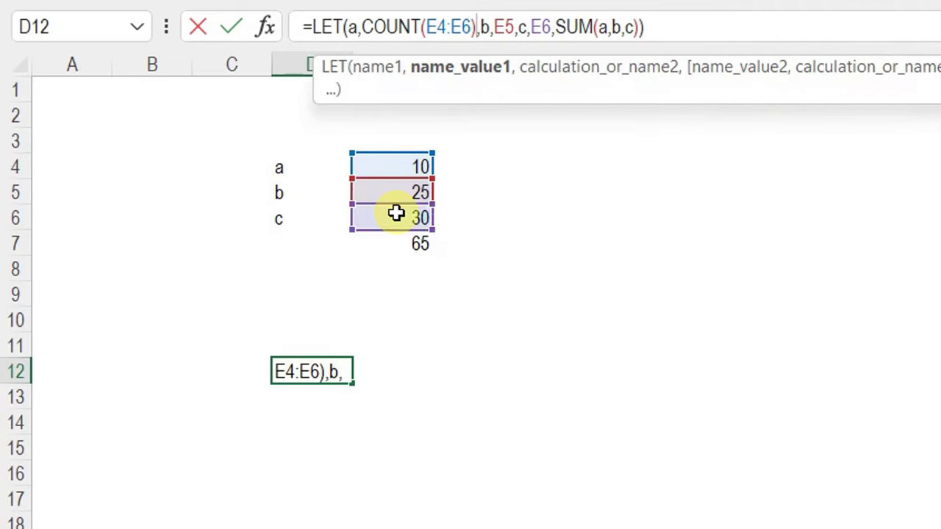
# Replace E5 as the value of b in the LET formula with SUM(E4:E6).
pyautogui.doubleClick(503, 28)
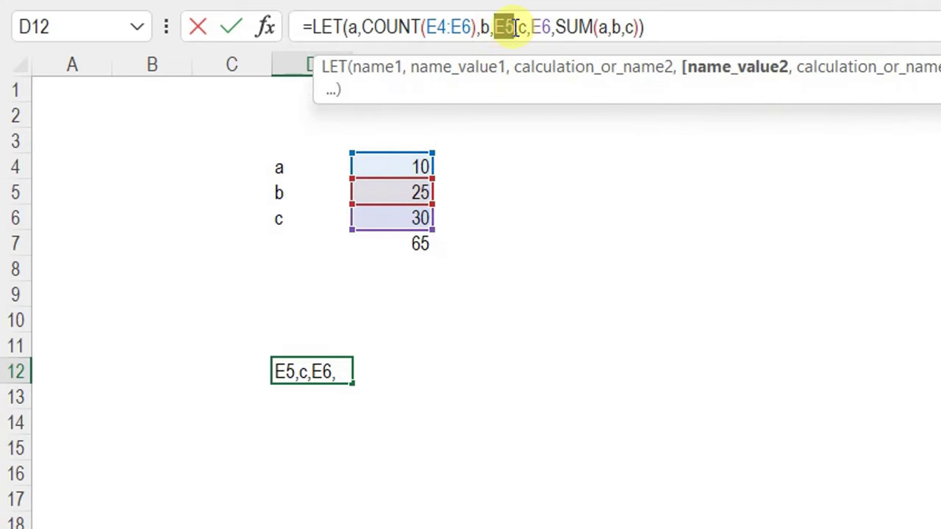
pyautogui.write('sum(')
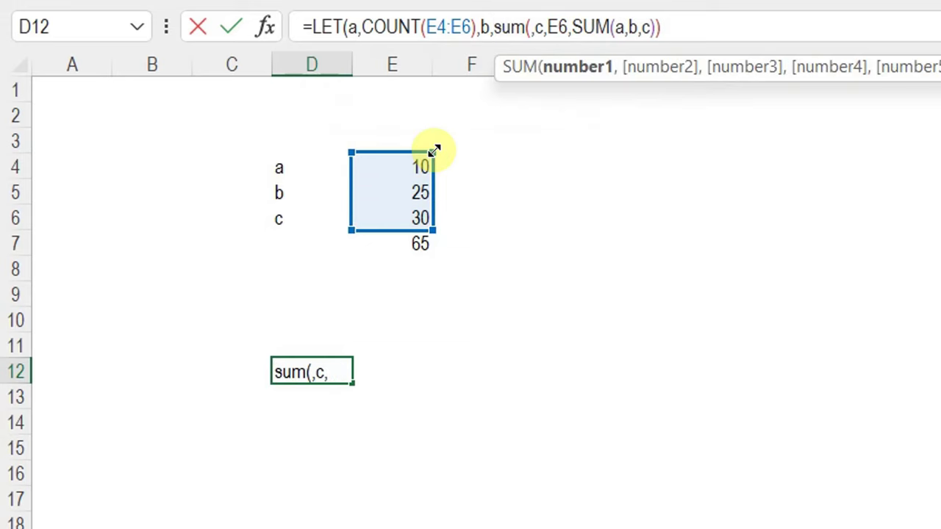
pyautogui.moveTo(415, 166); pyautogui.dragTo(422, 213)
pyautogui.scroll(-2, 422, 213)
pyautogui.write(')')
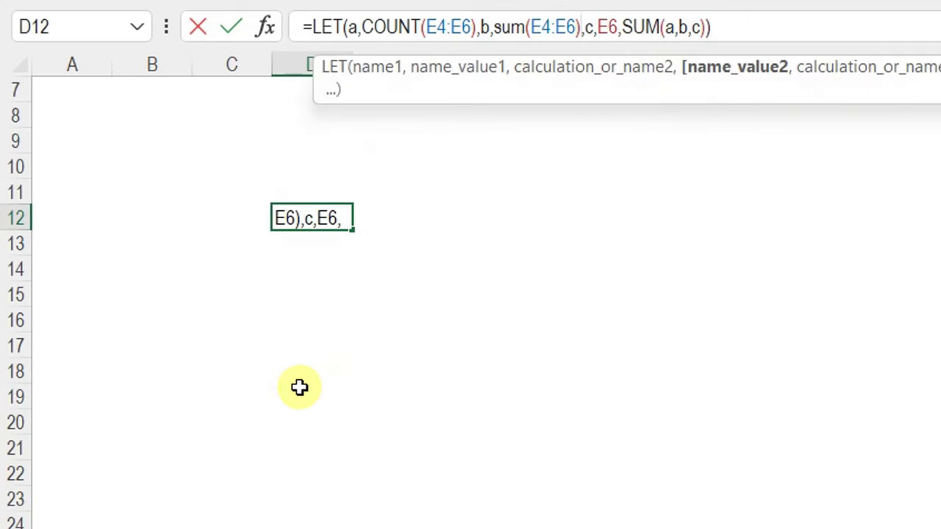
# Remove the name c and its value E6 from the LET formula in D12, checking the remaining name and value pairs.
pyautogui.moveTo(581, 25); pyautogui.dragTo(619, 25)
pyautogui.press('BackSpace')
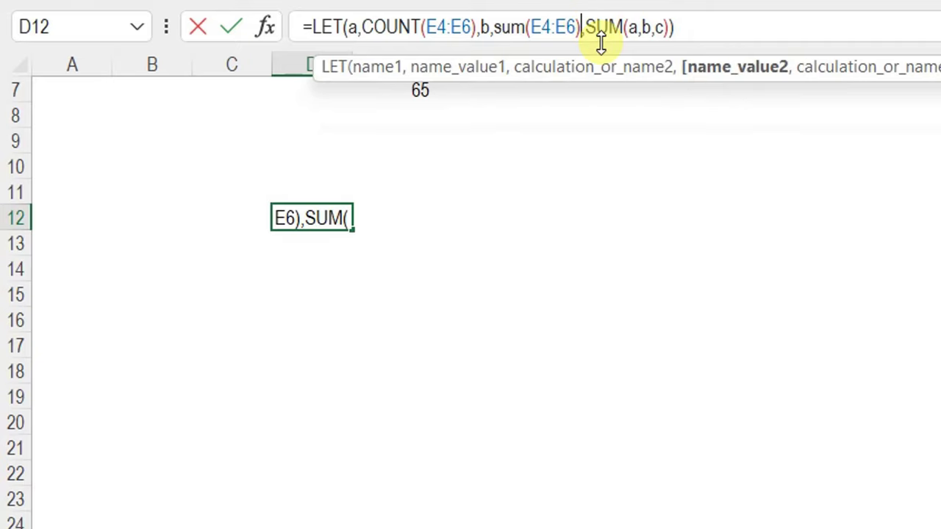
pyautogui.click(362, 68)
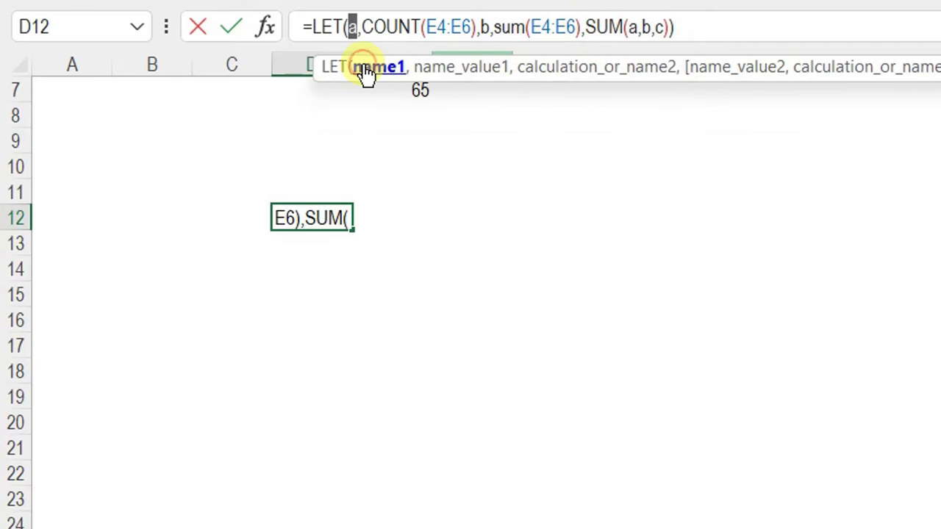
pyautogui.click(447, 73)
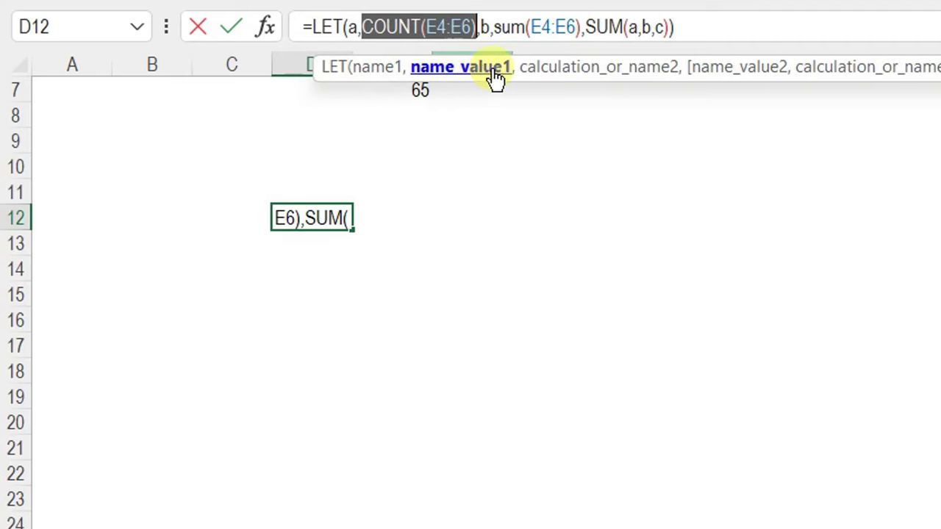
pyautogui.click(547, 73)
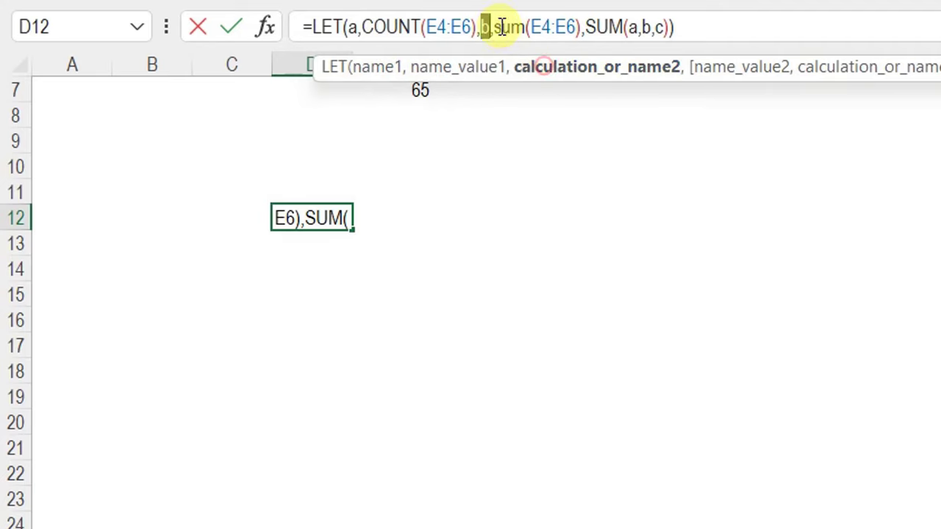
pyautogui.click(716, 72)
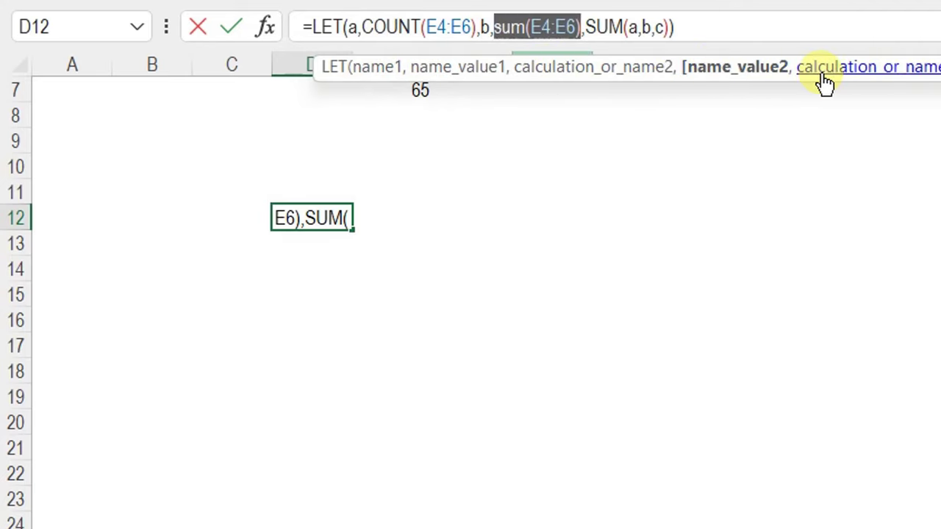
# Replace the final SUM(a,b,c) calculation in the D12 LET formula with b/a and return to the cell.
pyautogui.click(794, 73)
pyautogui.press('Delete')
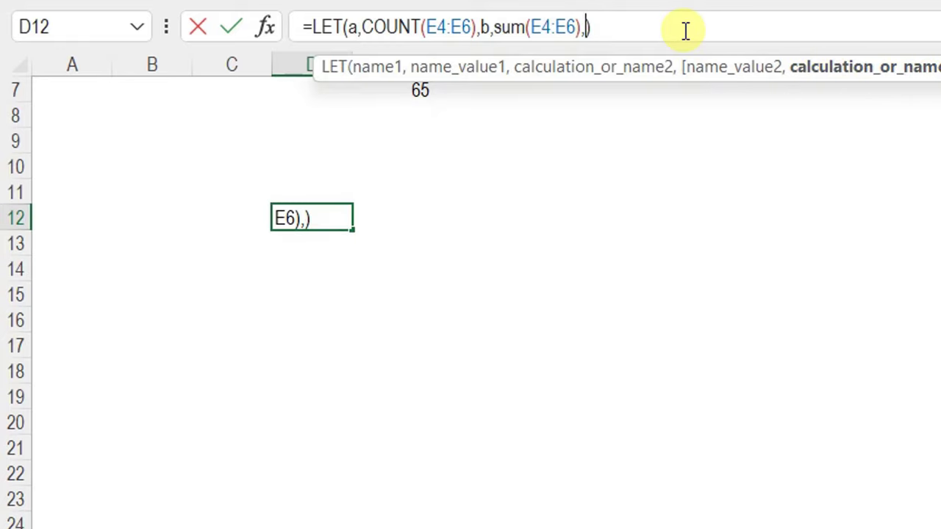
pyautogui.write('b')
pyautogui.write('/b')
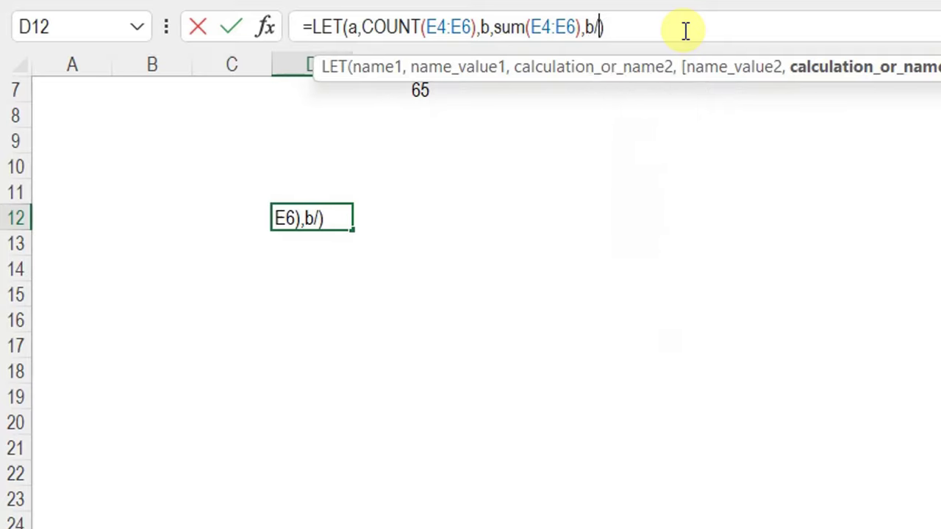
pyautogui.press('BackSpace')
pyautogui.write('a')
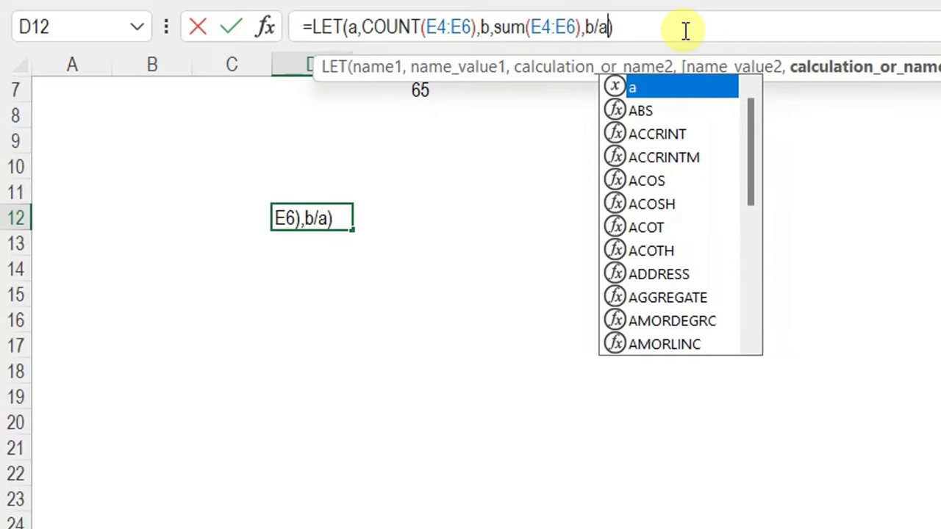
pyautogui.press('Return')
pyautogui.press('Up')
pyautogui.scroll(2, 581, 129)
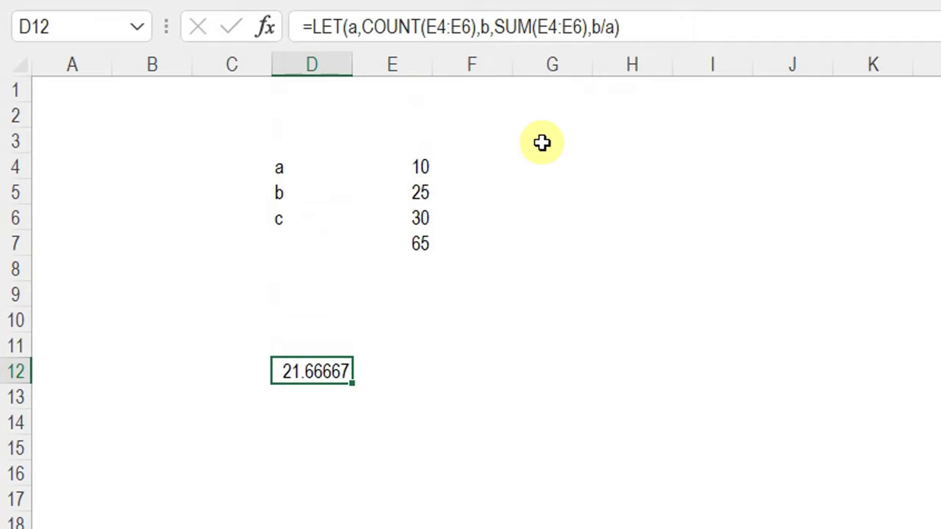
# Replace the b/a calculation in the D12 LET formula with the text "Other" and return to the cell.
pyautogui.click(348, 27)
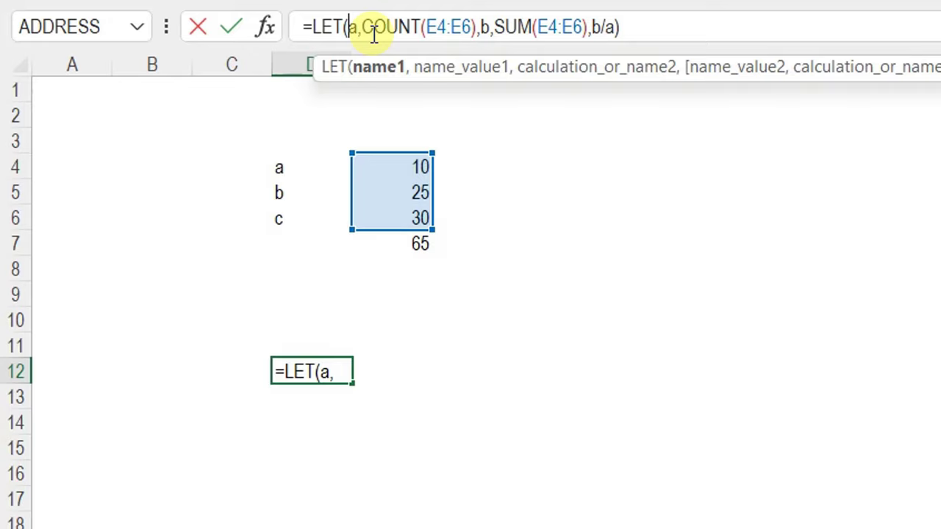
pyautogui.hotkey('ctrl', 'Return')
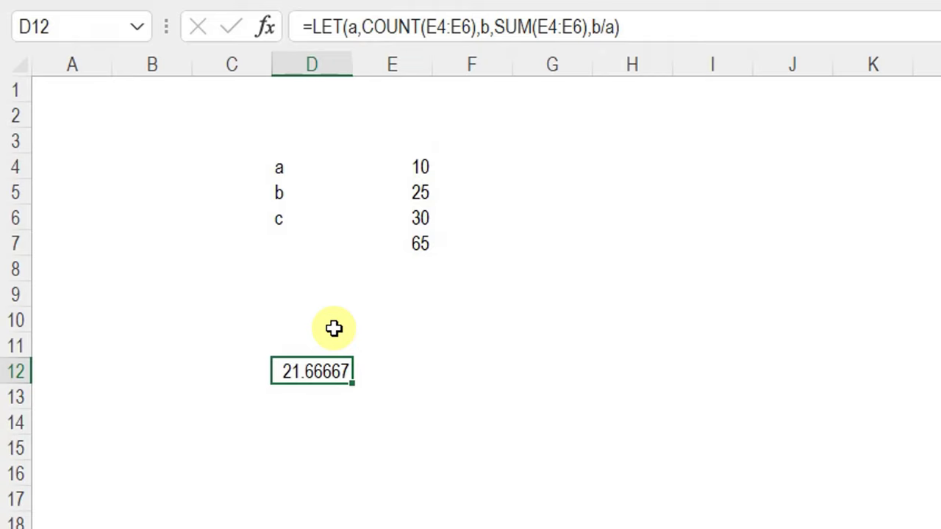
pyautogui.click(355, 27)
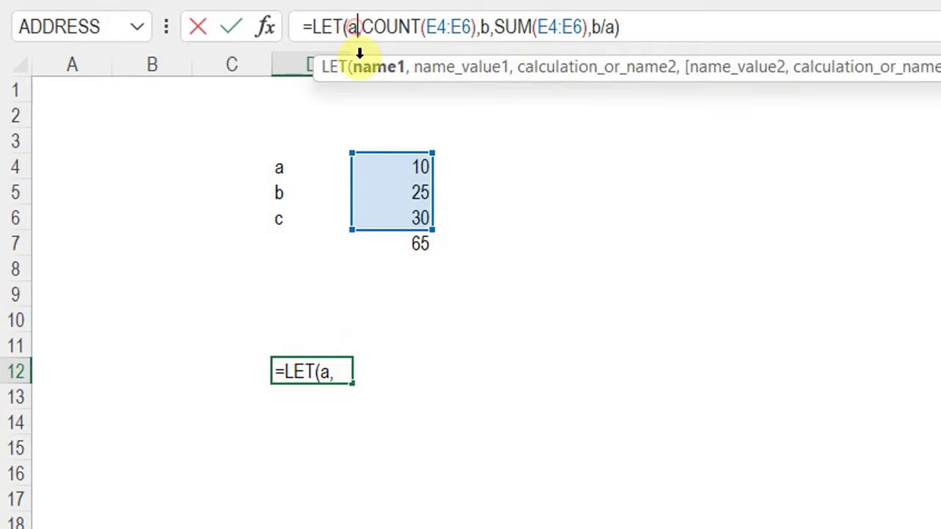
pyautogui.hotkey('shift', 'Left')
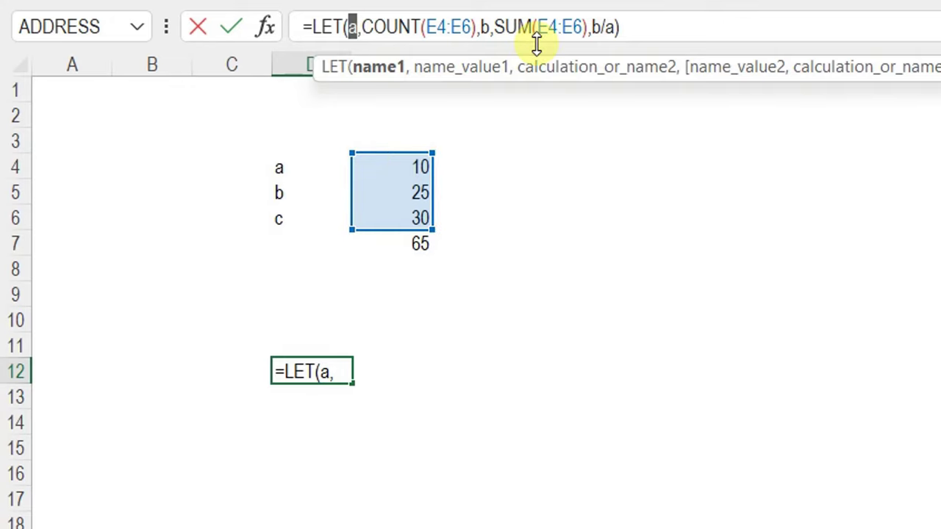
pyautogui.moveTo(592, 27); pyautogui.dragTo(615, 27)
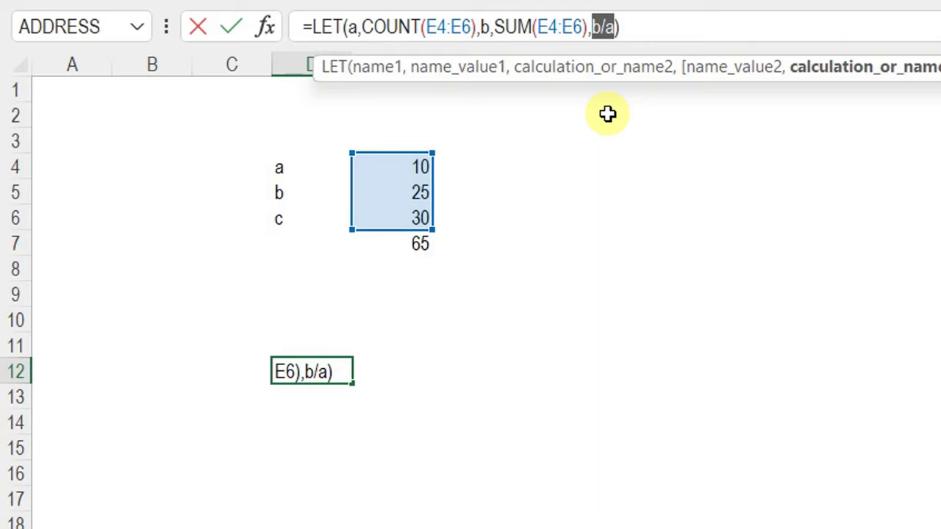
pyautogui.write('"')
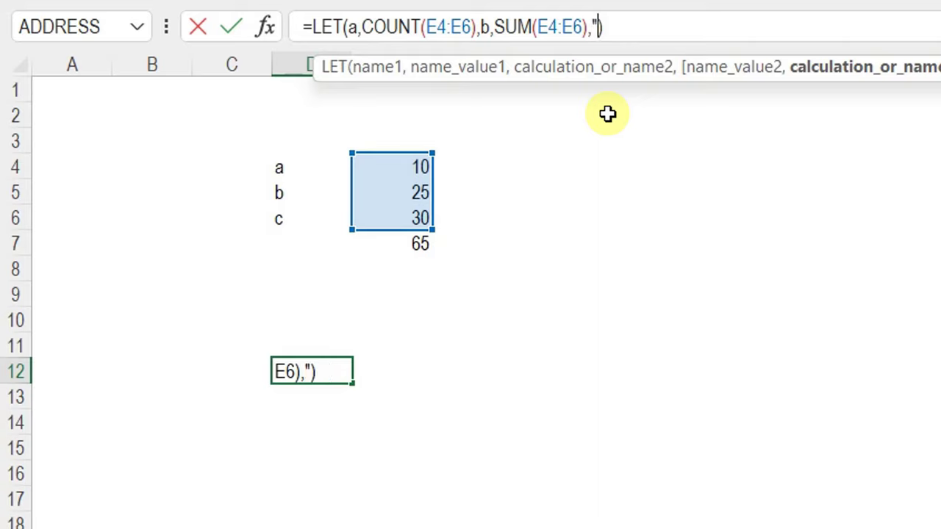
pyautogui.write('Other"')
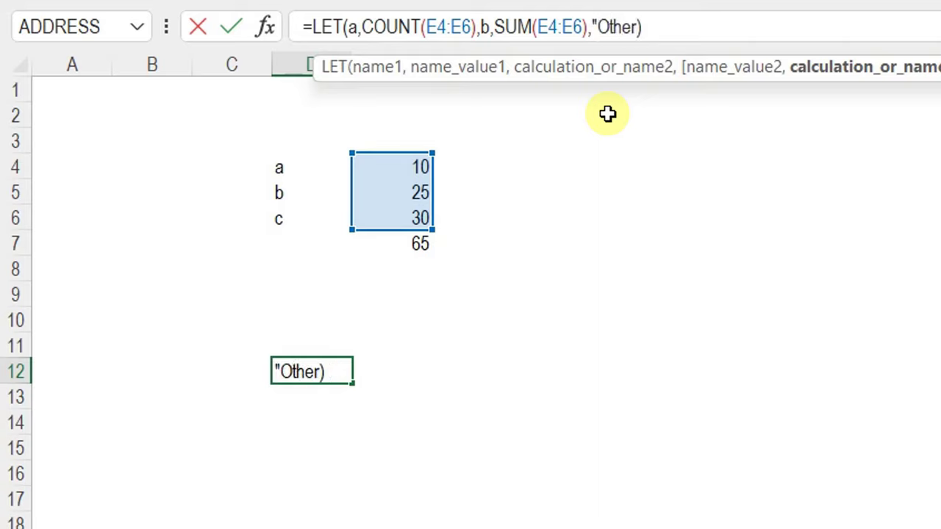
pyautogui.press('Return')
pyautogui.press('Up')
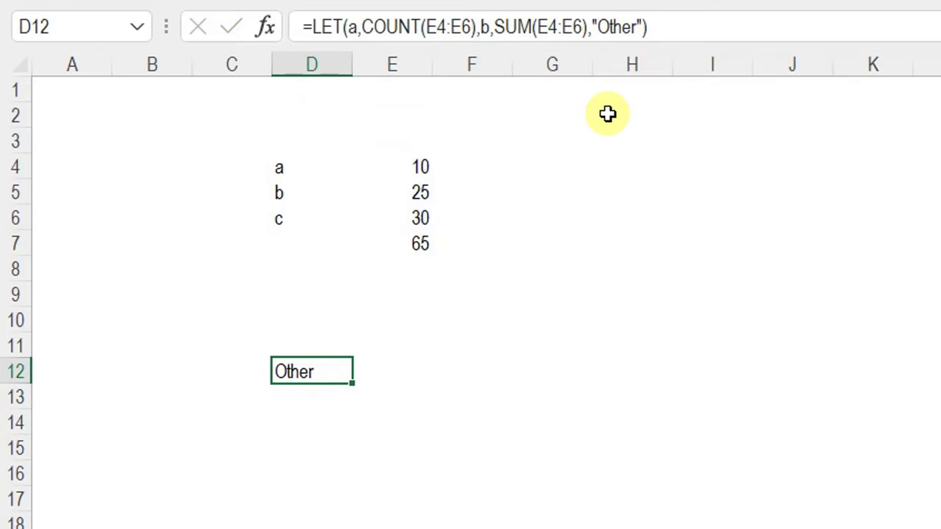
# Make the D12 LET formula return the name a instead of the text "Other".
pyautogui.moveTo(594, 27); pyautogui.dragTo(645, 27)
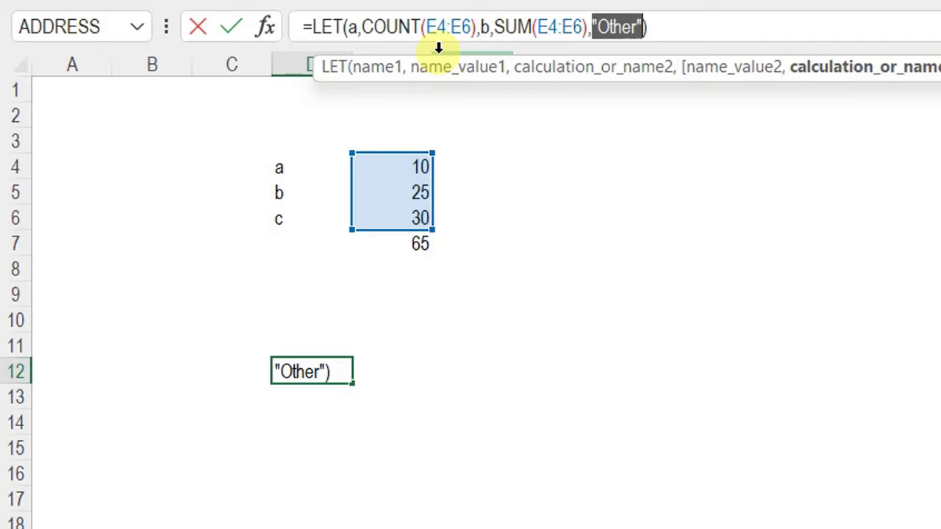
pyautogui.write('a')
pyautogui.press('Return')
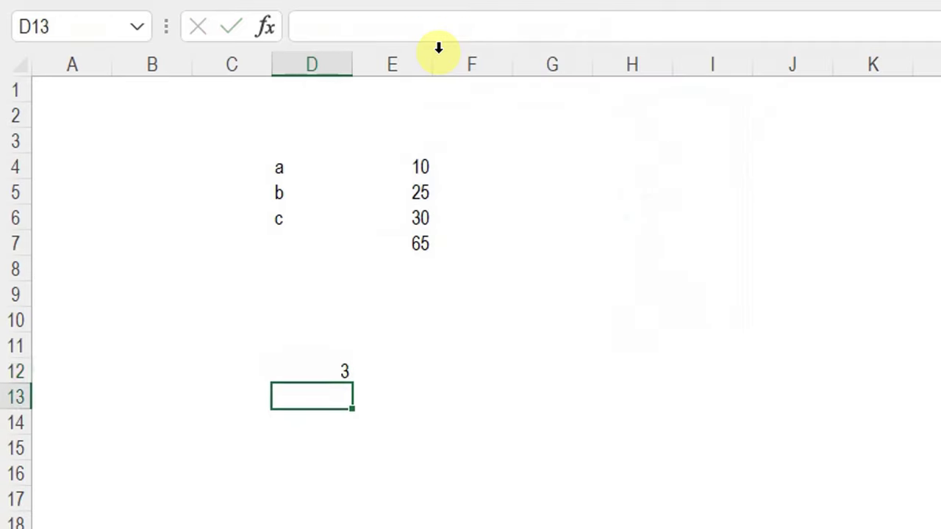
pyautogui.press('Up')
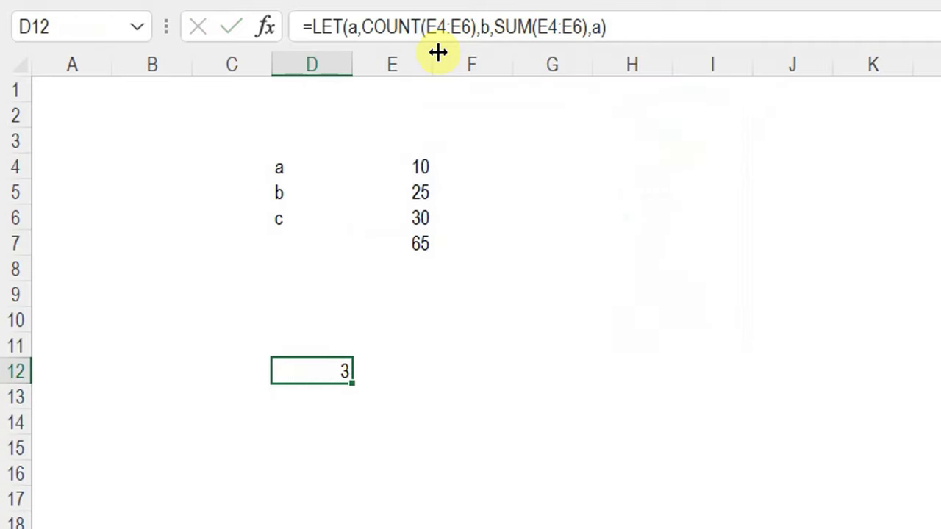
# Change the final argument of the D12 LET formula from a to b and reselect the cell.
pyautogui.doubleClick(596, 27)
pyautogui.write('b')
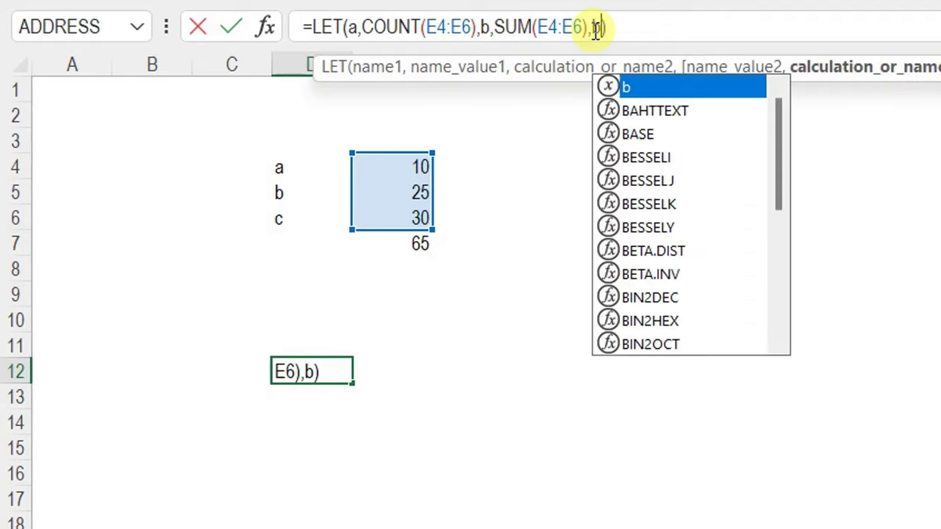
pyautogui.press('Return')
pyautogui.click(339, 369)
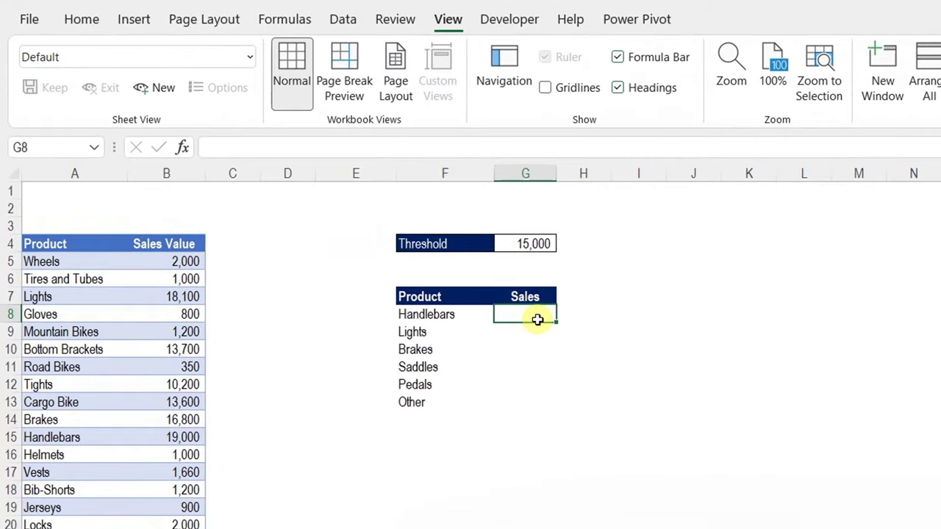
# Start a LET formula in the first Sales cell, G8, with TOP as its first name.
pyautogui.click(437, 316)
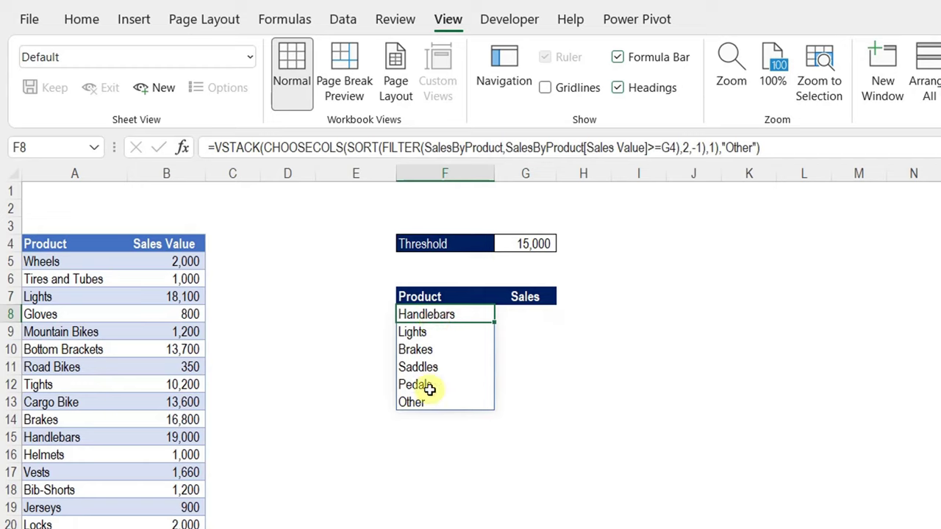
pyautogui.click(523, 319)
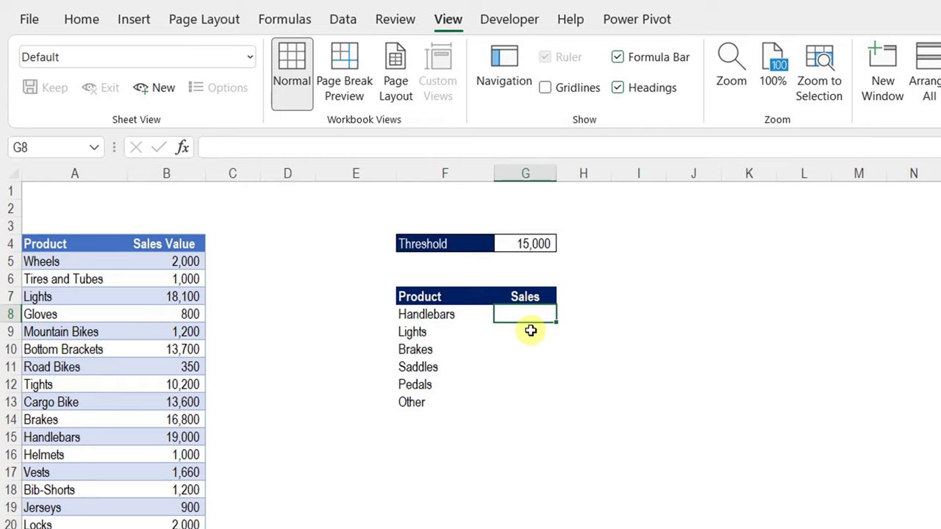
pyautogui.write('=let')
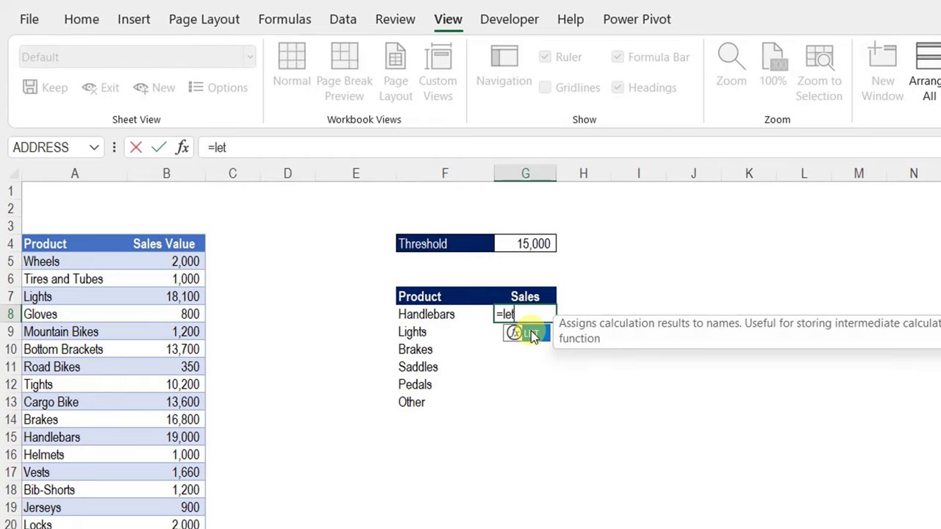
pyautogui.doubleClick(532, 335)
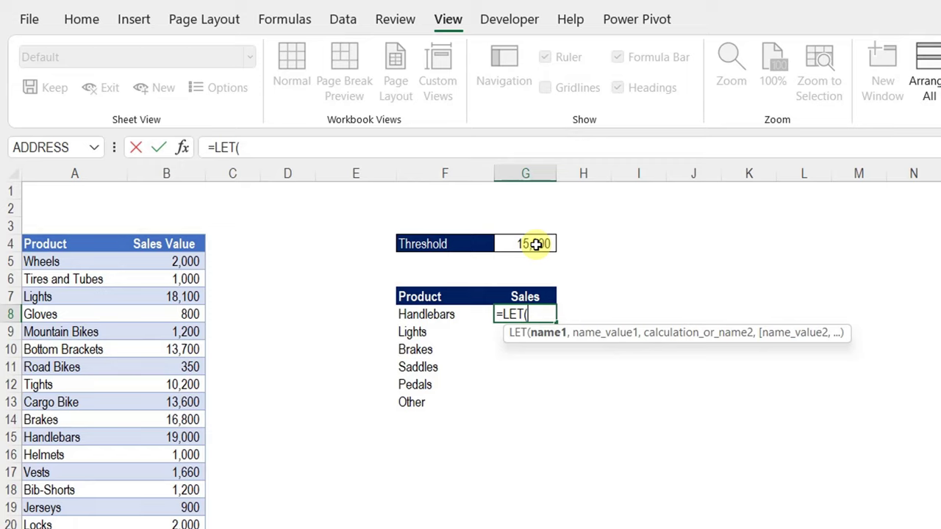
pyautogui.write('TOP,')
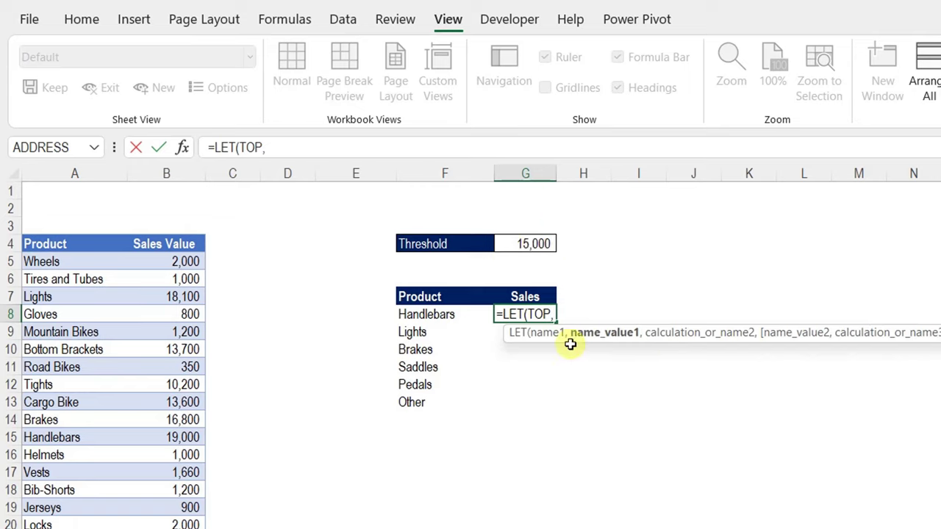
pyautogui.click(549, 336)
pyautogui.click(585, 335)
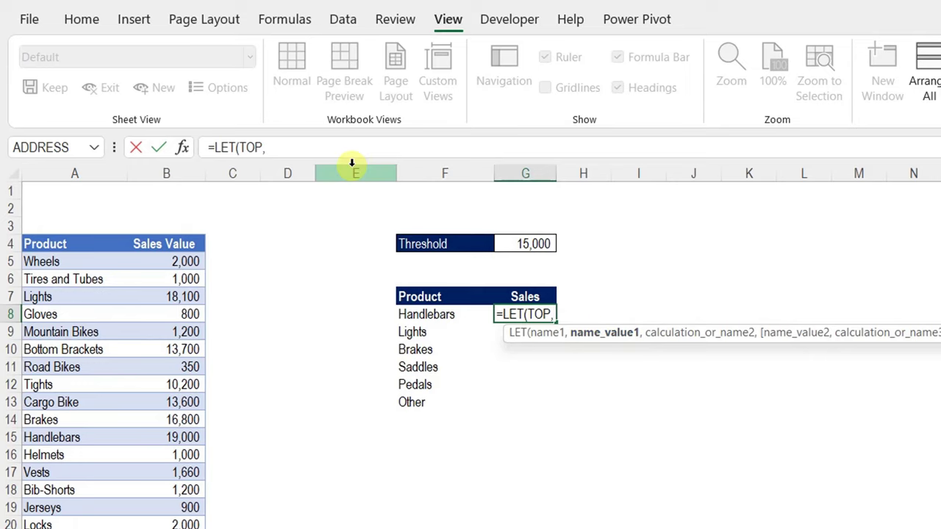
# Define the value of TOP as FILTER(SalesByProduct[Sales Value],SalesByProduct[Sales Value]>=G4), ready for the next LET argument.
pyautogui.click(318, 148)
pyautogui.write('FILTER(')
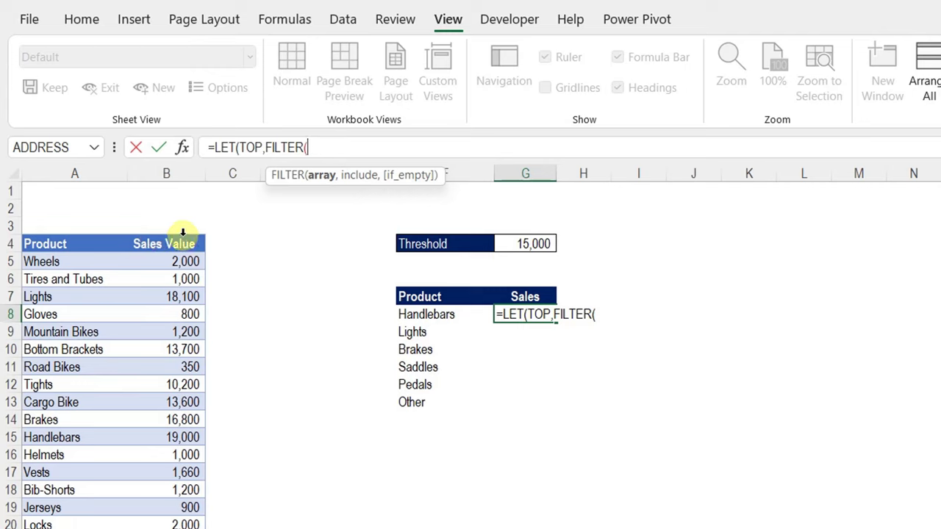
pyautogui.click(182, 234)
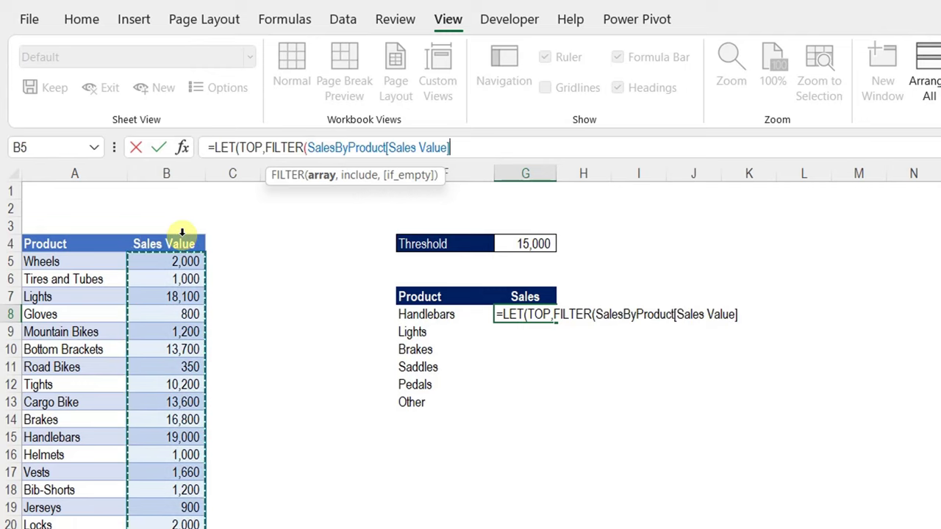
pyautogui.write(',')
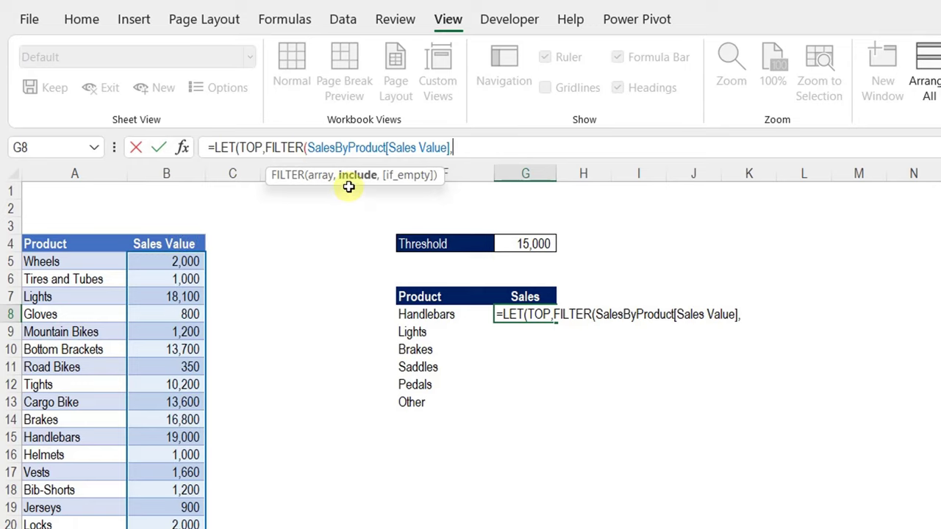
pyautogui.click(174, 235)
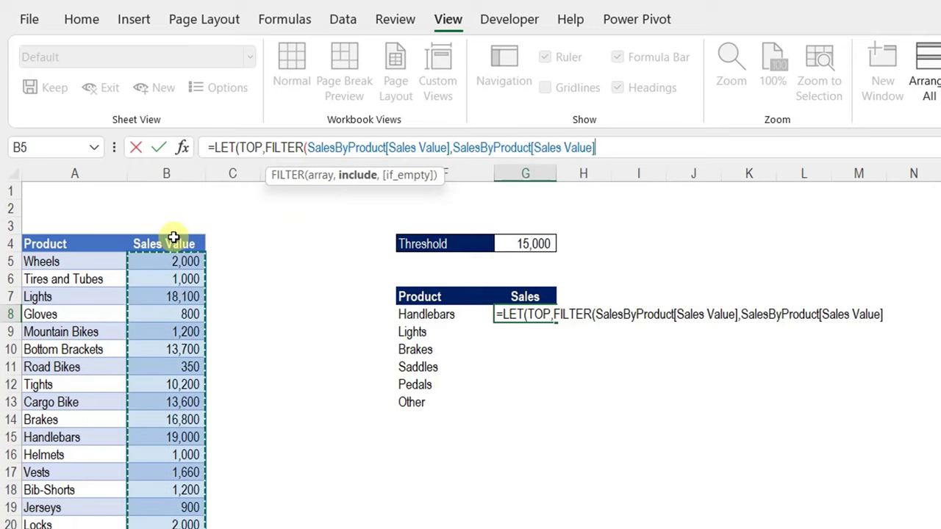
pyautogui.write('>=')
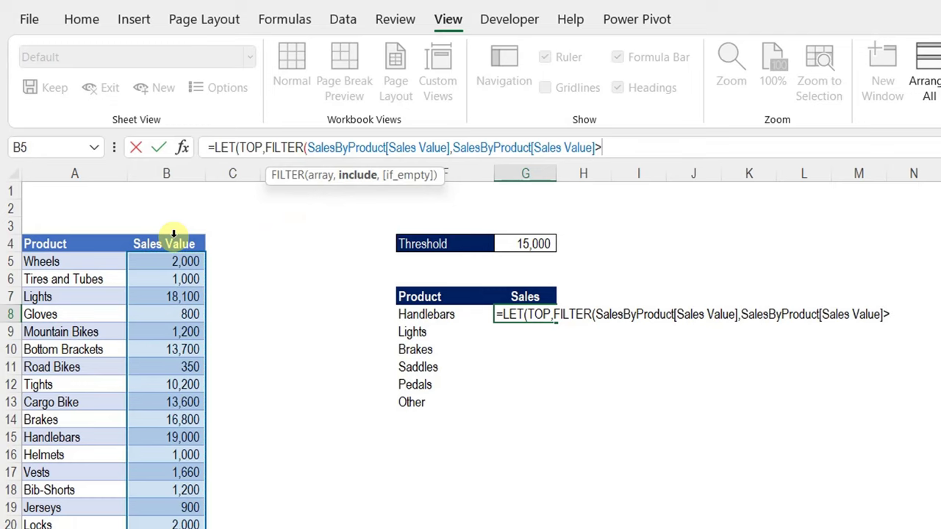
pyautogui.click(540, 243)
pyautogui.write(')')
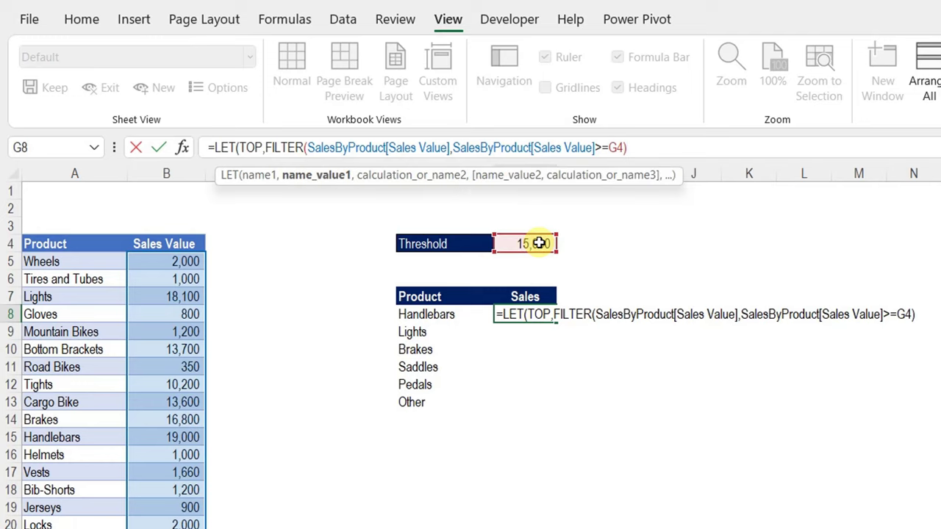
pyautogui.write(',')
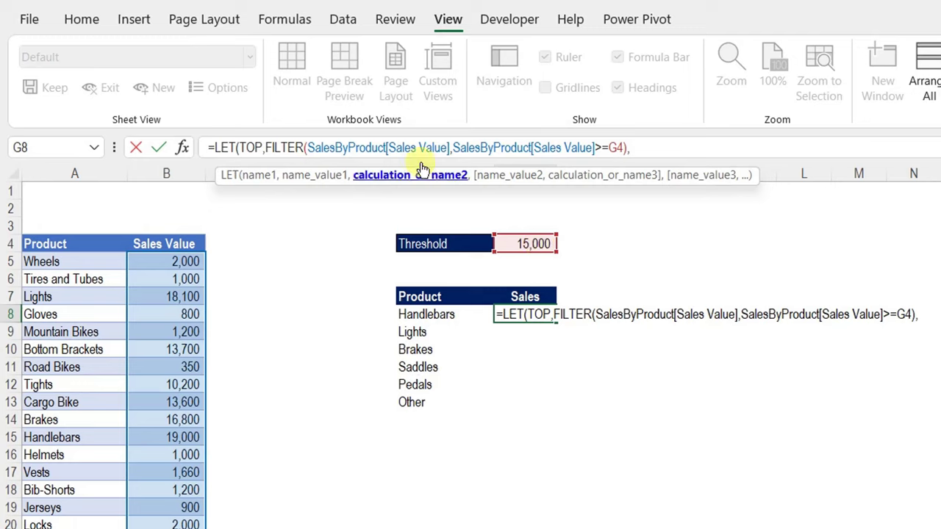
# Finish the G8 LET formula with TOP as its final calculation, commit it and reselect G8.
pyautogui.click(257, 177)
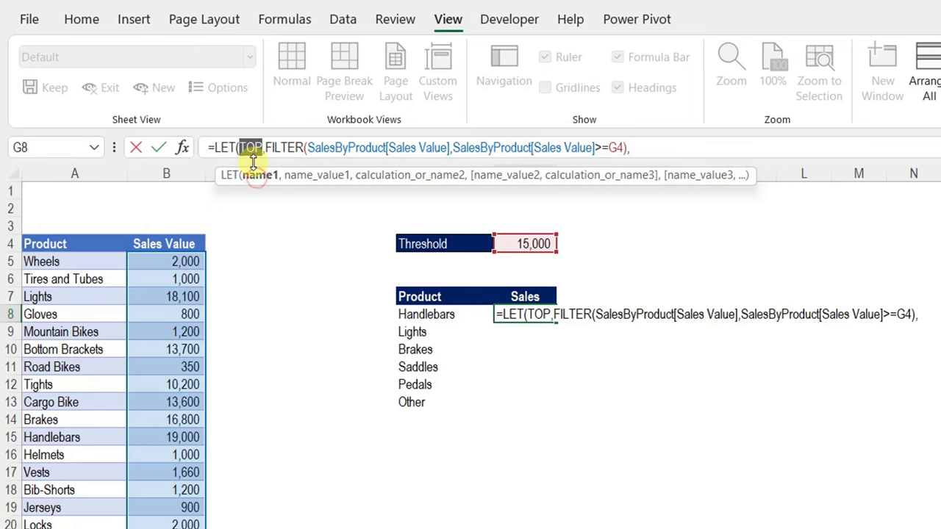
pyautogui.click(300, 177)
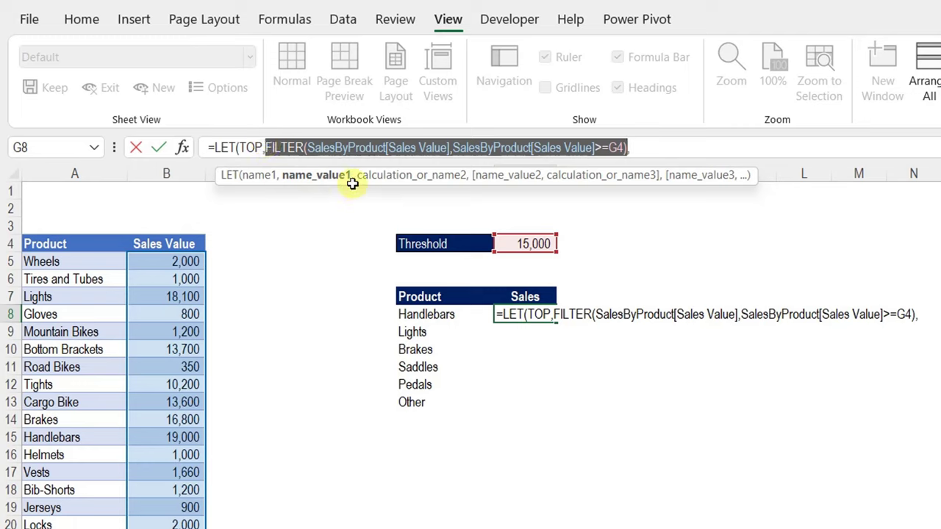
pyautogui.click(384, 180)
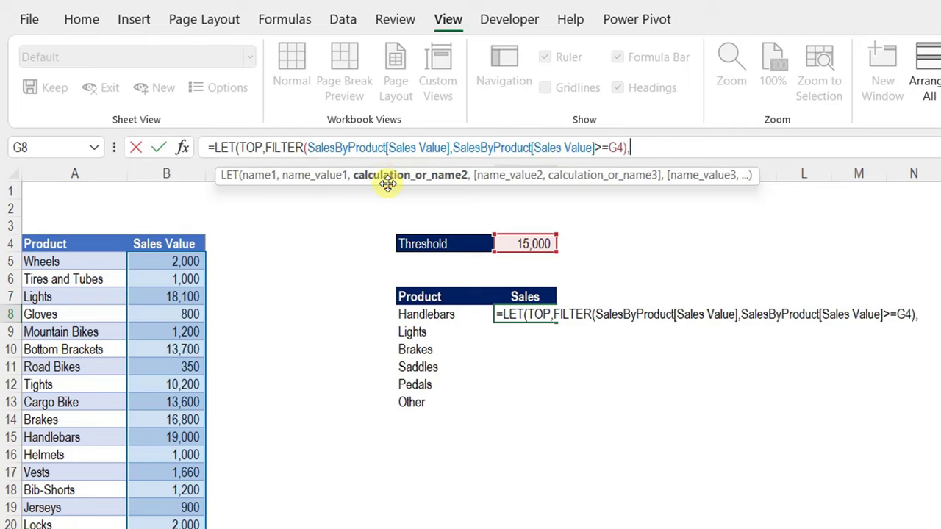
pyautogui.write('TOP')
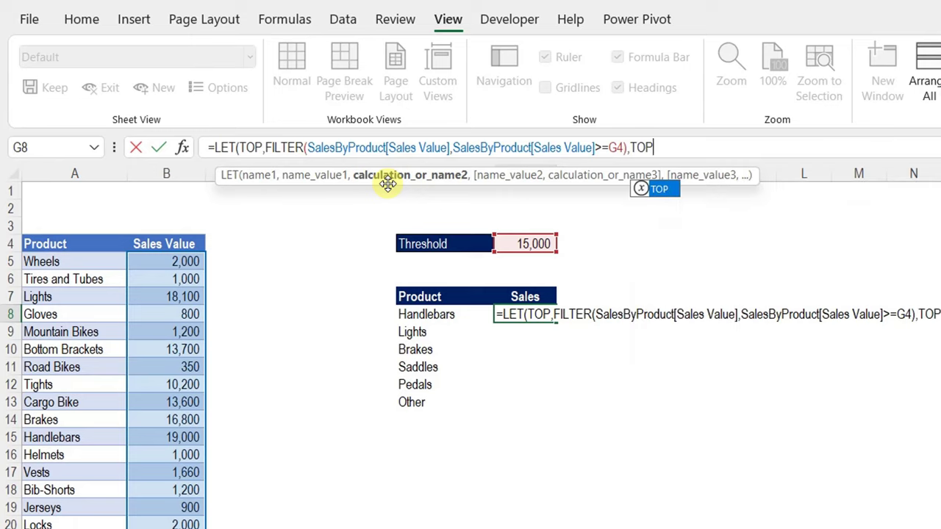
pyautogui.click(641, 190)
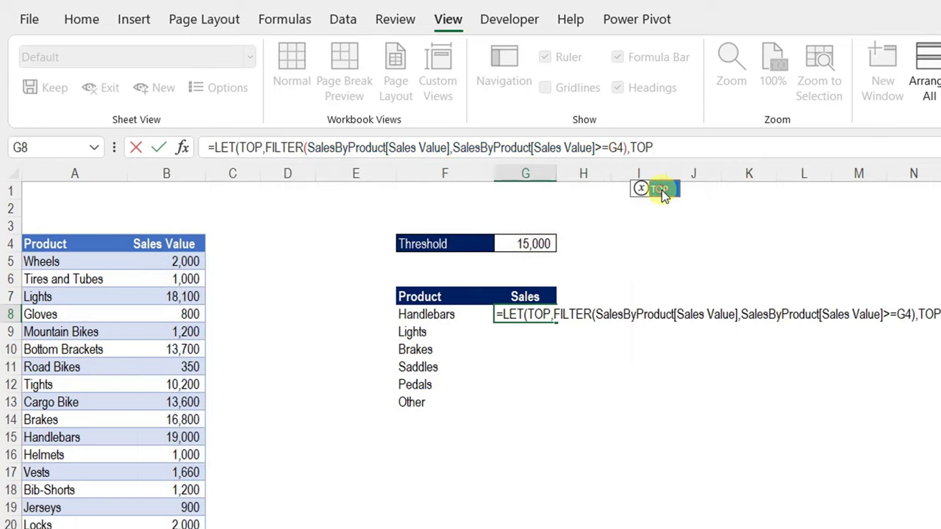
pyautogui.click(671, 146)
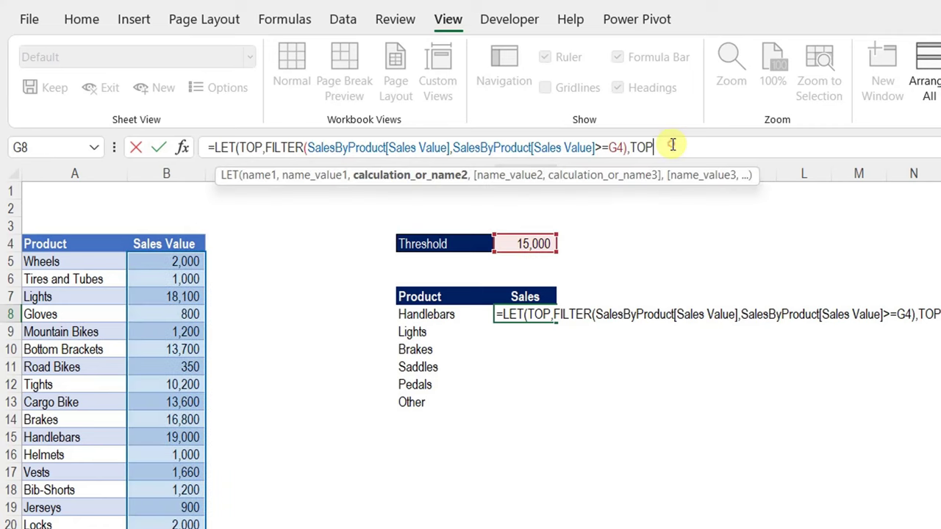
pyautogui.write(')')
pyautogui.press('Return')
pyautogui.press('Up')
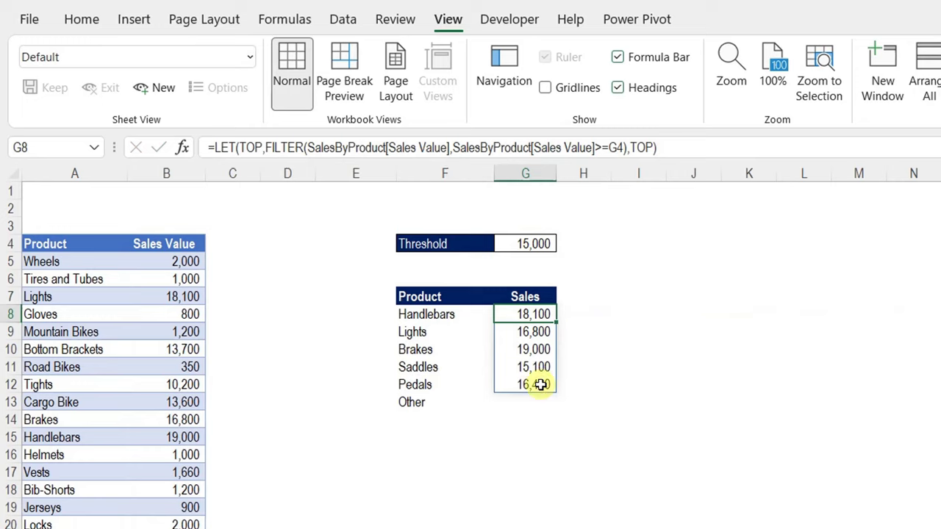
# Wrap the FILTER inside the G8 LET formula in SORT with sort order -1 (descending), commit it and reselect G8.
pyautogui.moveTo(441, 317); pyautogui.dragTo(441, 382)
pyautogui.moveTo(536, 314); pyautogui.dragTo(539, 382)
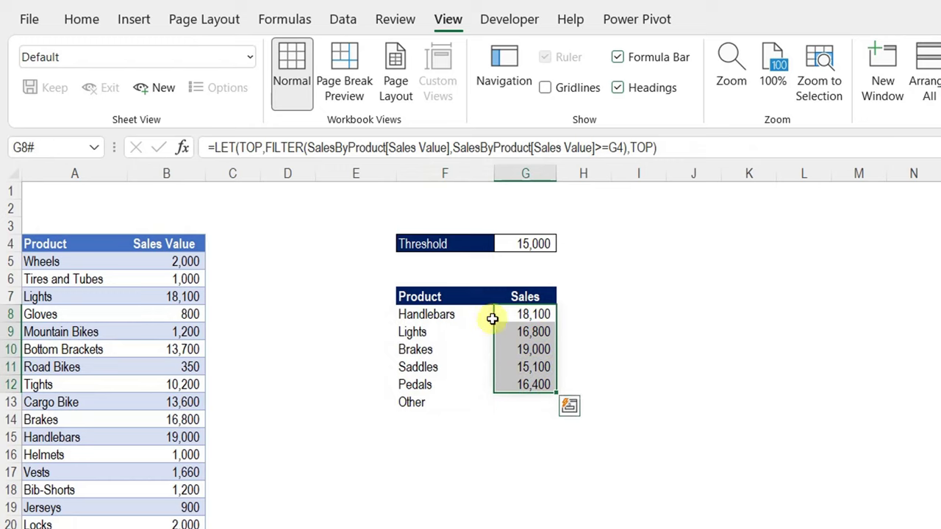
pyautogui.click(269, 147)
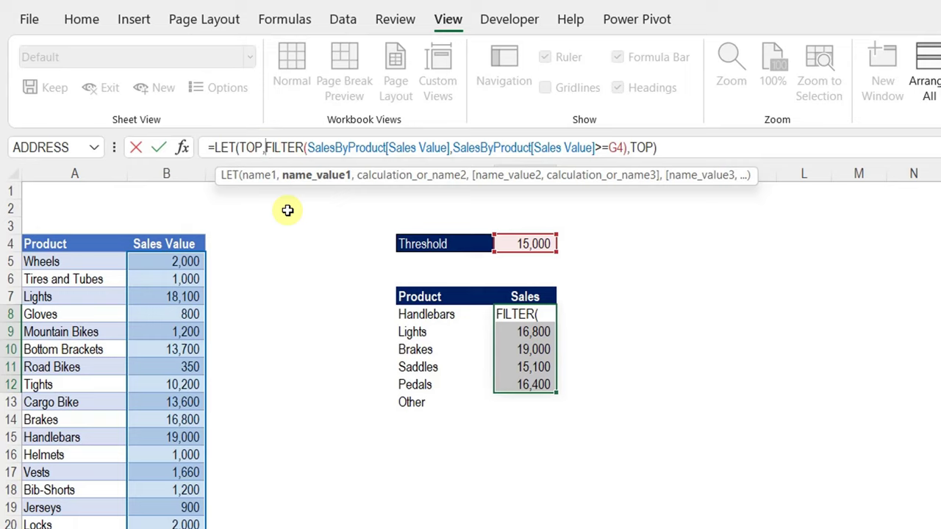
pyautogui.write('SORT(')
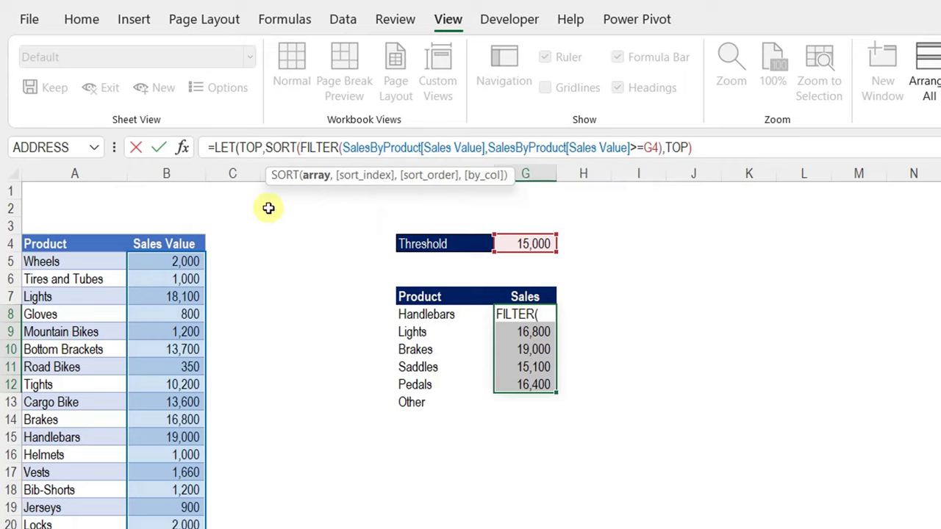
pyautogui.click(319, 175)
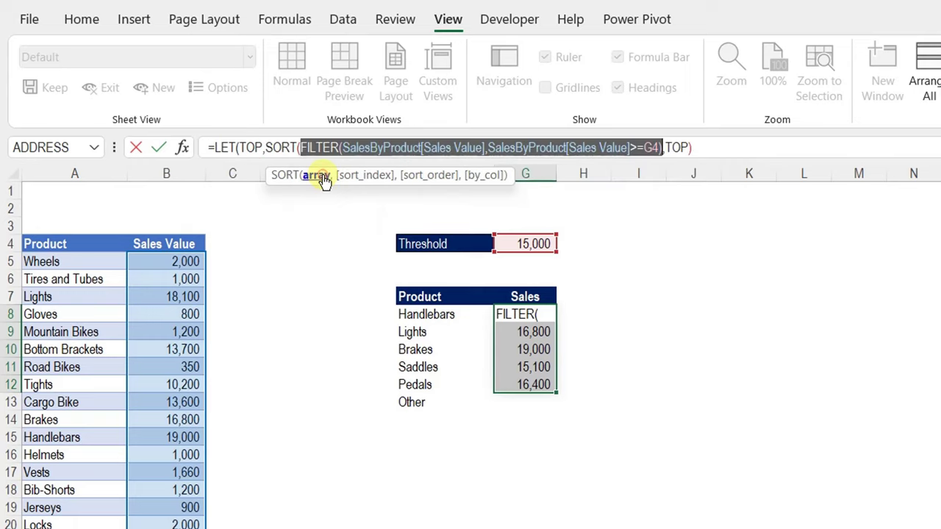
pyautogui.click(664, 147)
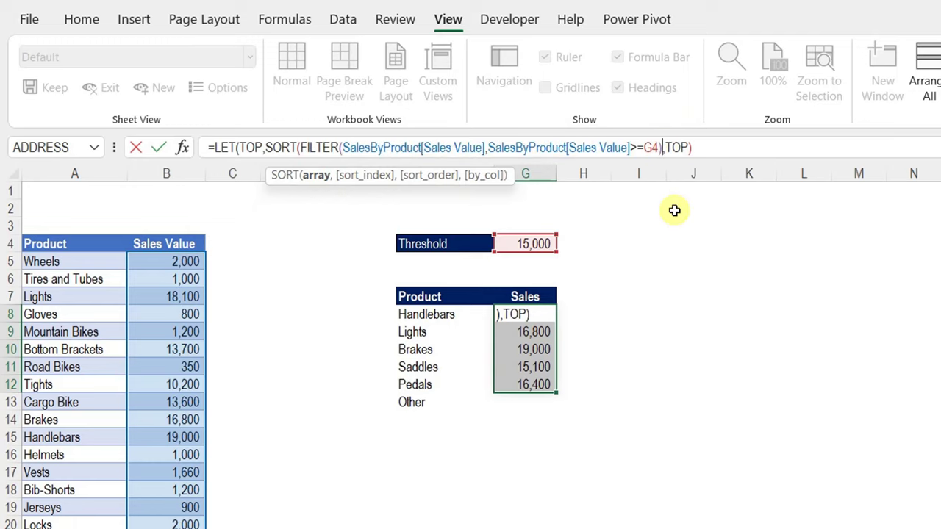
pyautogui.write(',')
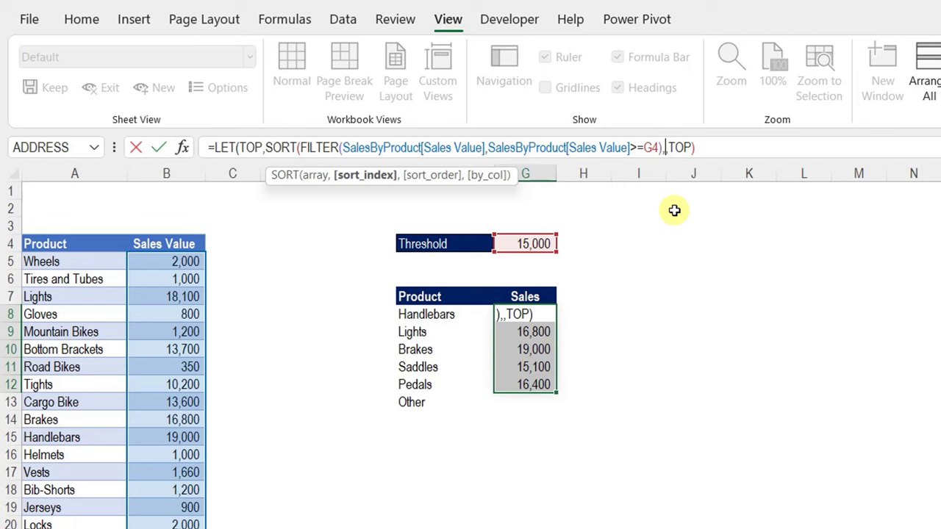
pyautogui.write(',')
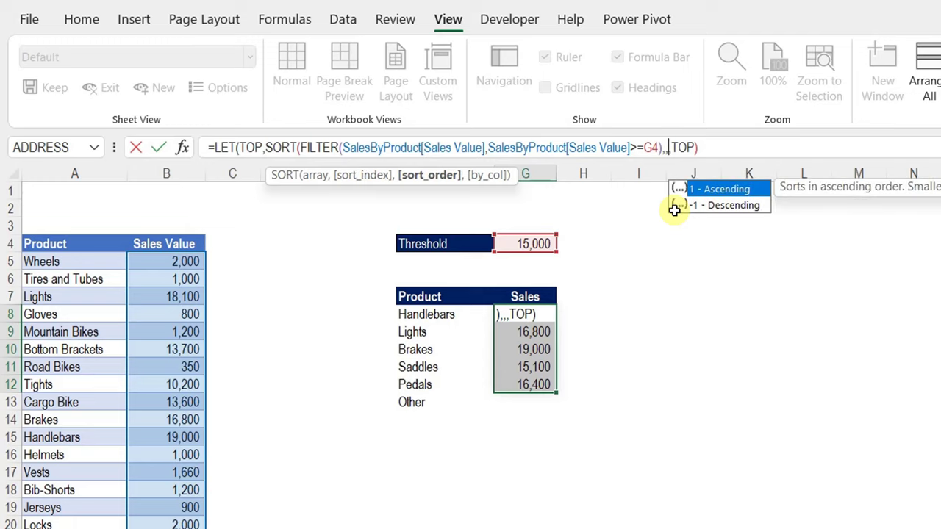
pyautogui.write('-1')
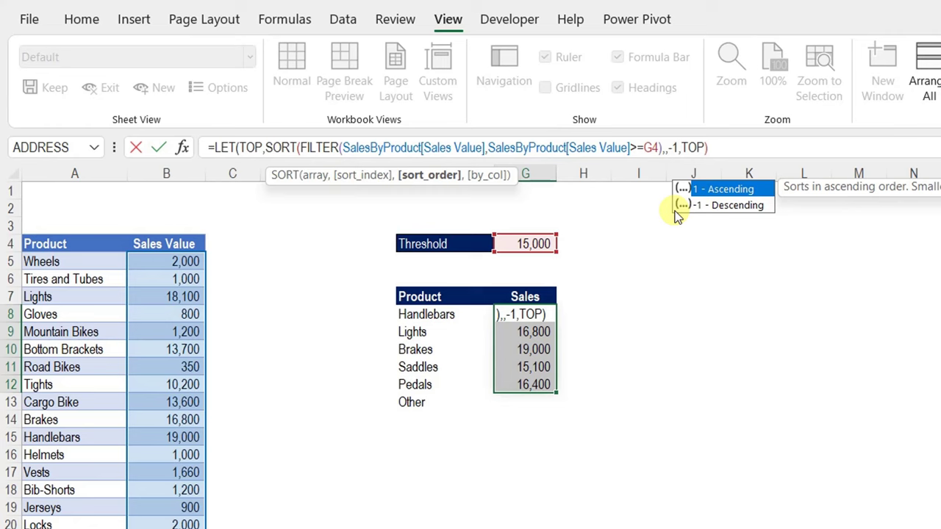
pyautogui.write(')')
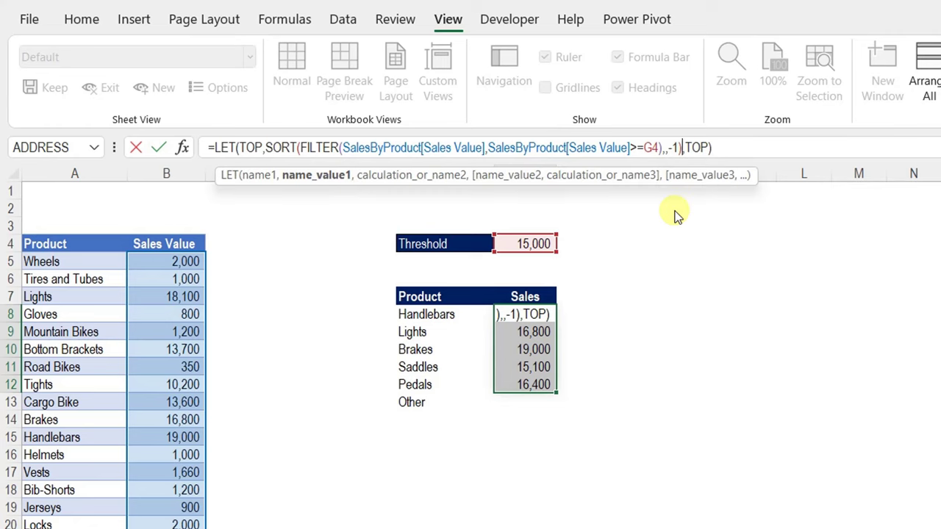
pyautogui.press('Return')
pyautogui.press('Up')
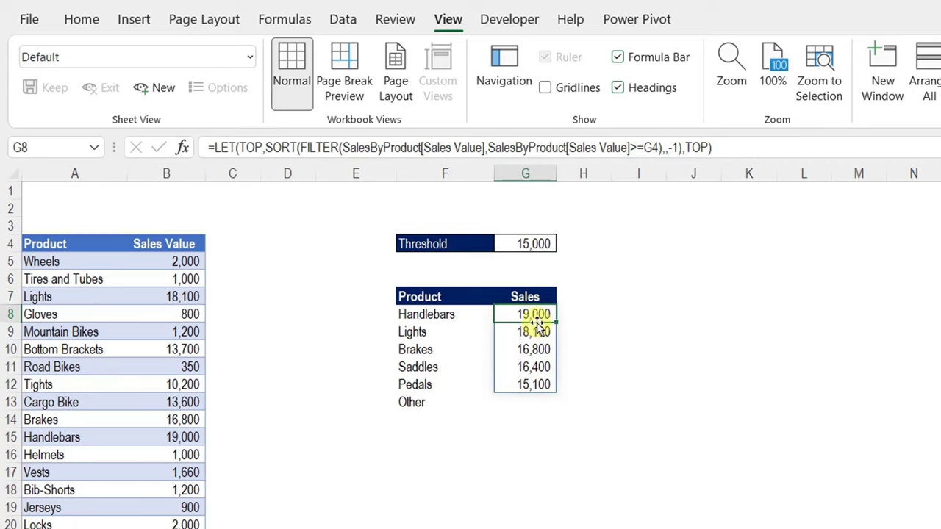
# Replace the final TOP argument in the G8 LET formula with a second name, OTHER, ready for its value.
pyautogui.click(251, 148)
pyautogui.doubleClick(250, 148)
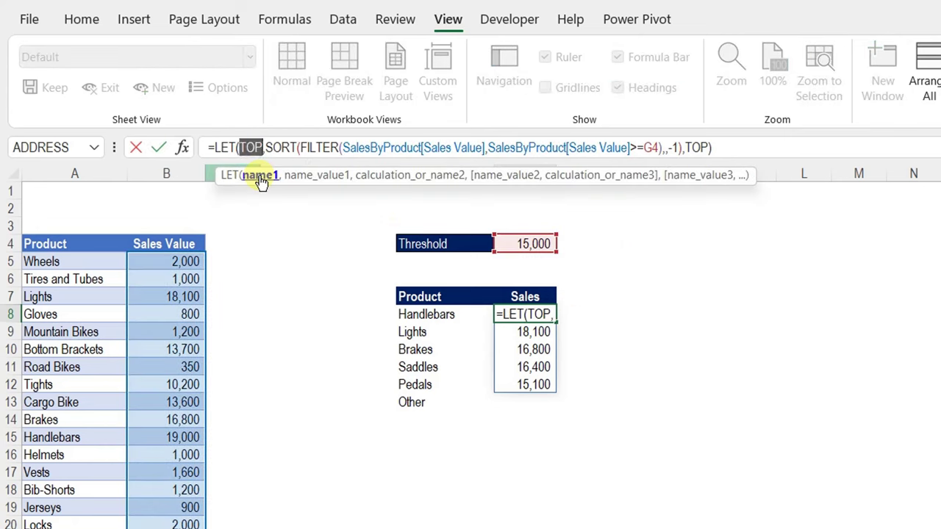
pyautogui.click(313, 177)
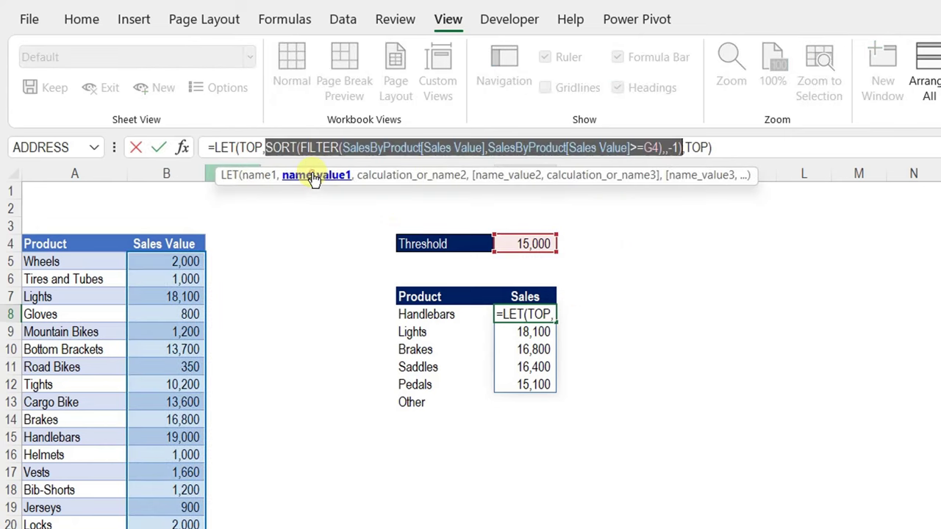
pyautogui.click(387, 176)
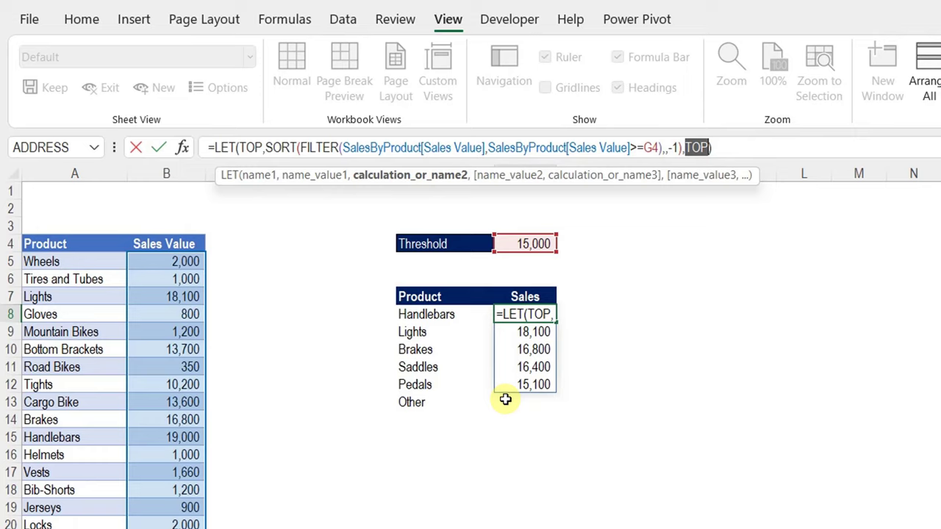
pyautogui.write('Other')
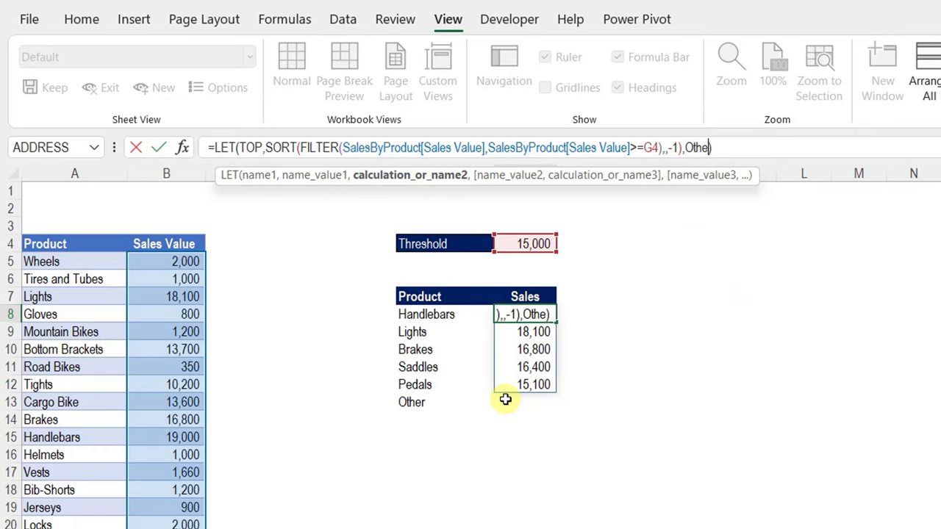
pyautogui.press('BackSpace')
pyautogui.press('BackSpace')
pyautogui.press('BackSpace')
pyautogui.press('BackSpace')
pyautogui.press('BackSpace')
pyautogui.write('OTHER,')
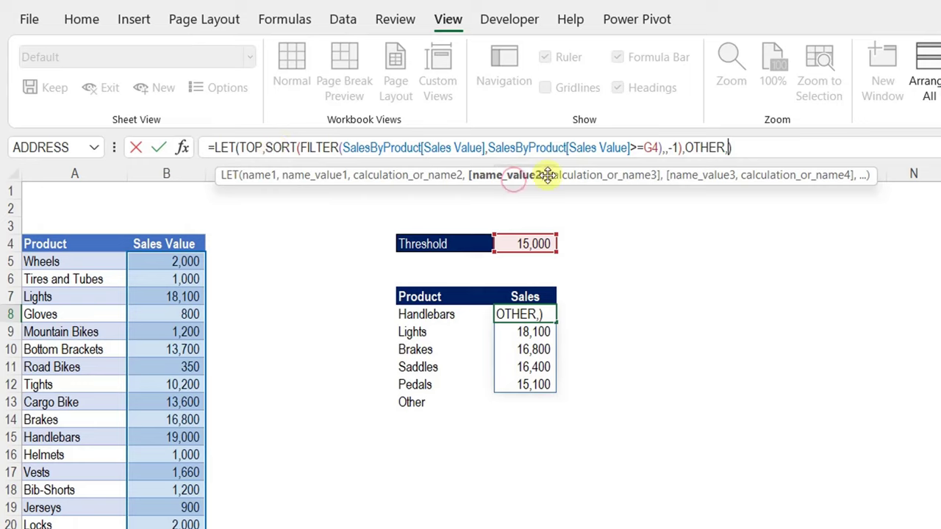
pyautogui.click(729, 147)
pyautogui.write(',')
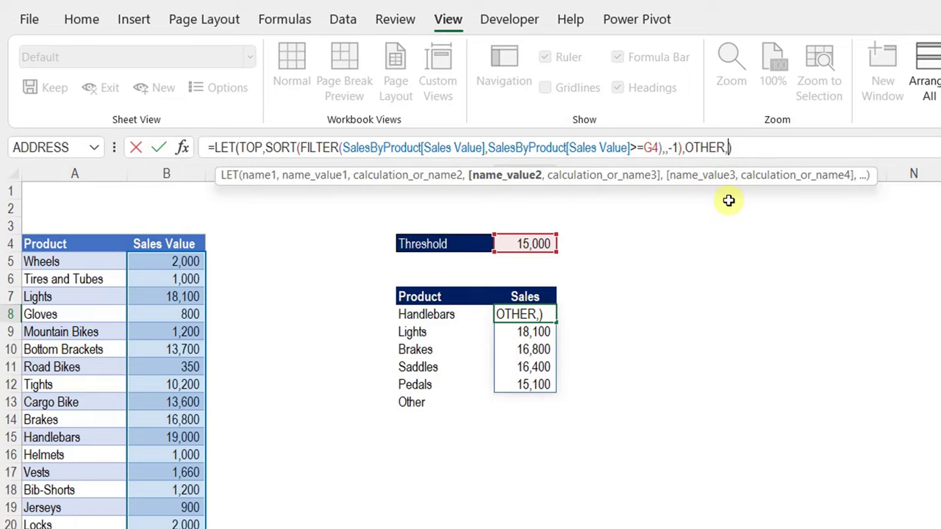
# Define the value of OTHER in the G8 LET formula as SUM(SalesByProduct[Sales Value])-SUM(TOP).
pyautogui.write('Sum')
pyautogui.press('Tab')
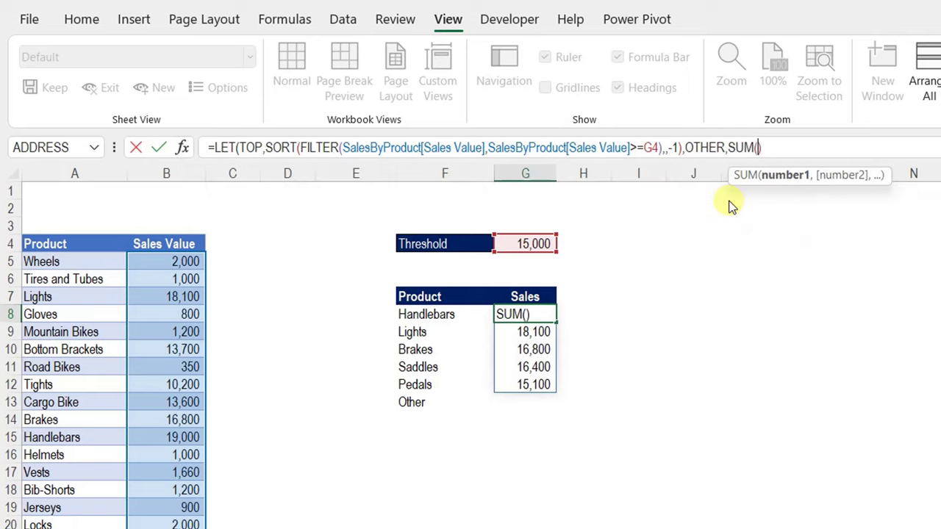
pyautogui.click(175, 234)
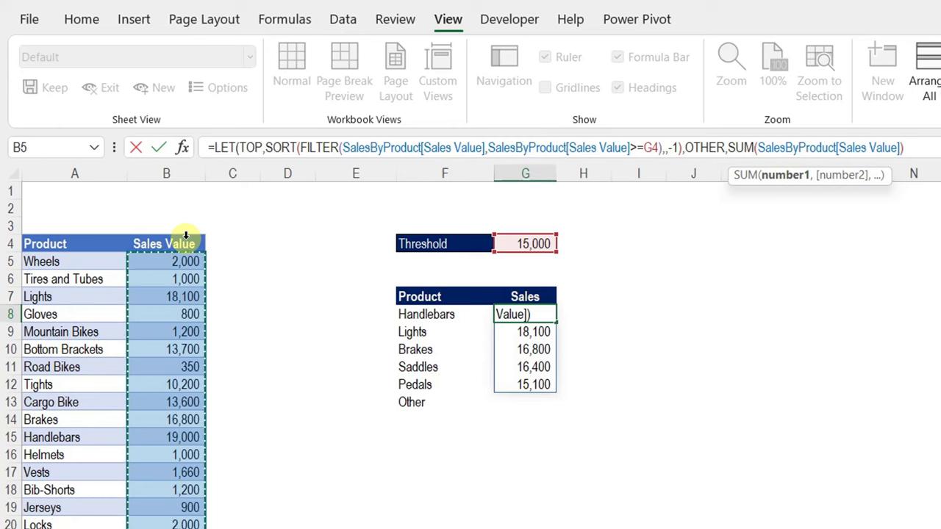
pyautogui.write(')')
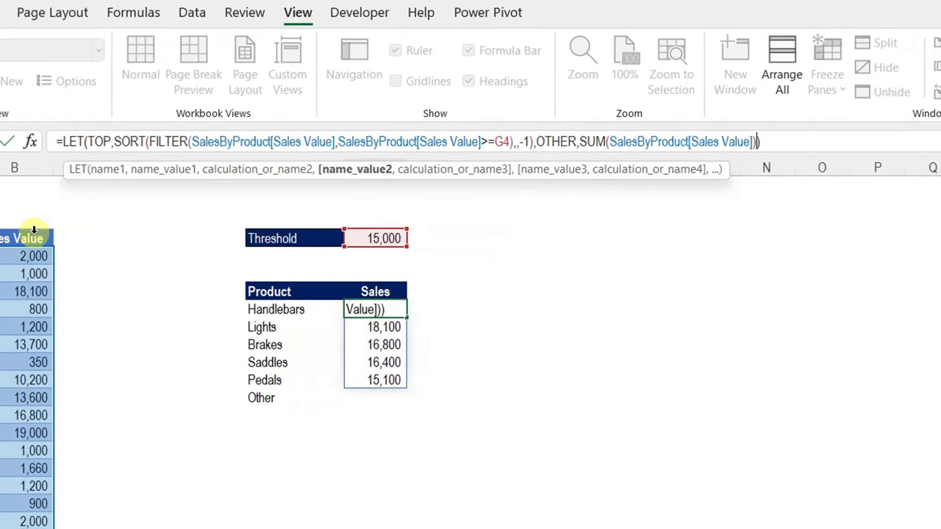
pyautogui.write('-sum')
pyautogui.press('Tab')
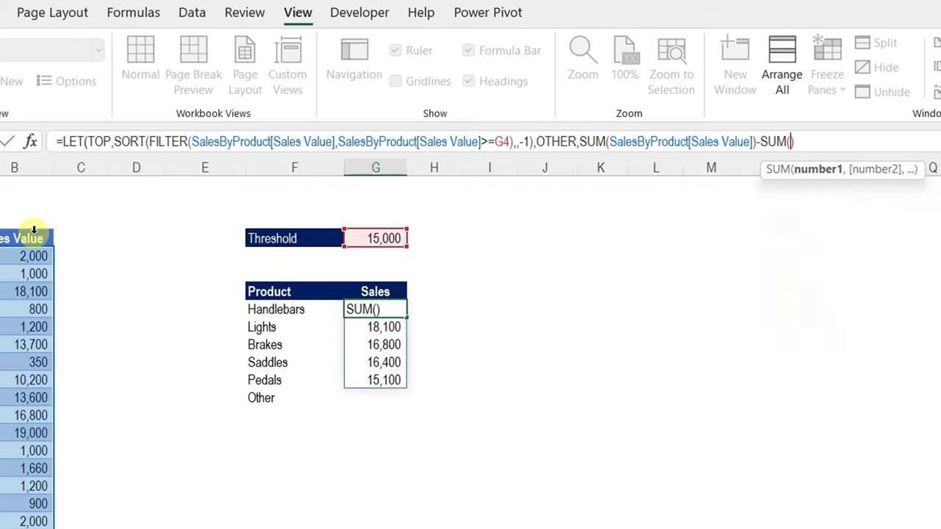
pyautogui.write('Top')
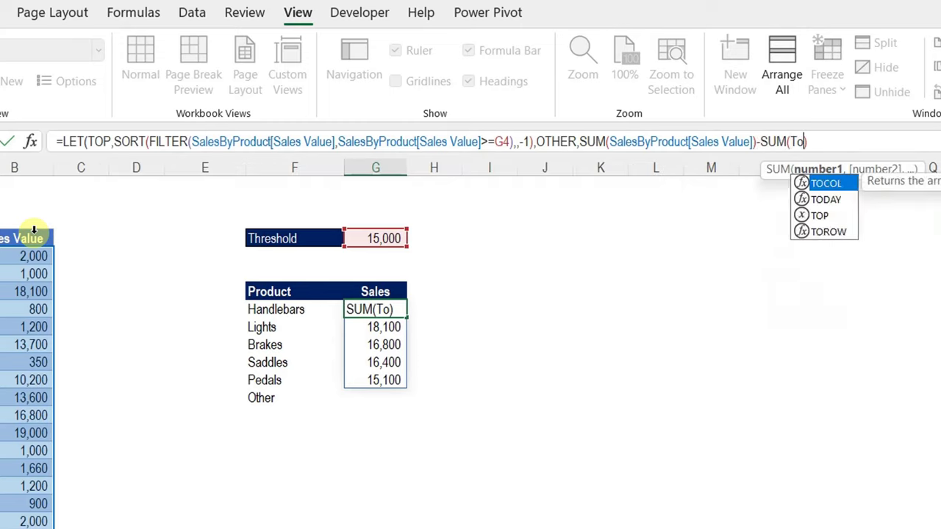
pyautogui.press('Tab')
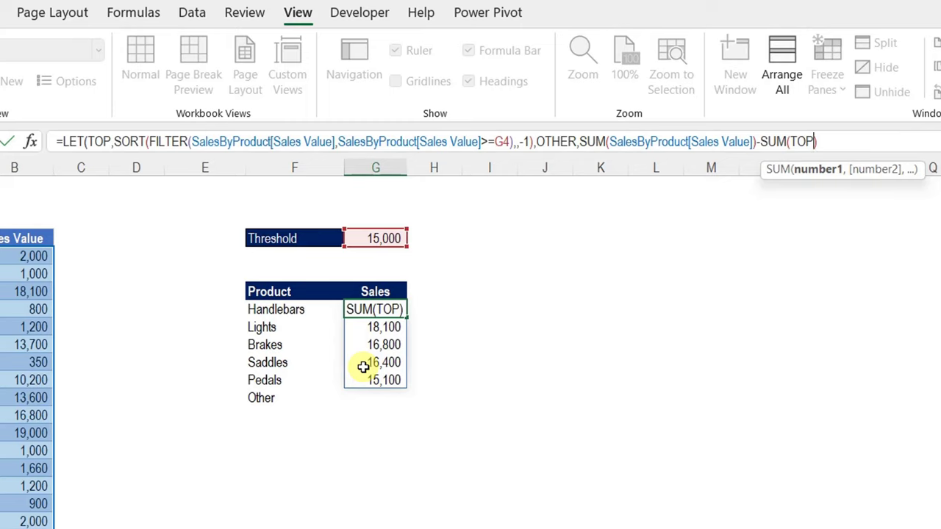
pyautogui.write(')')
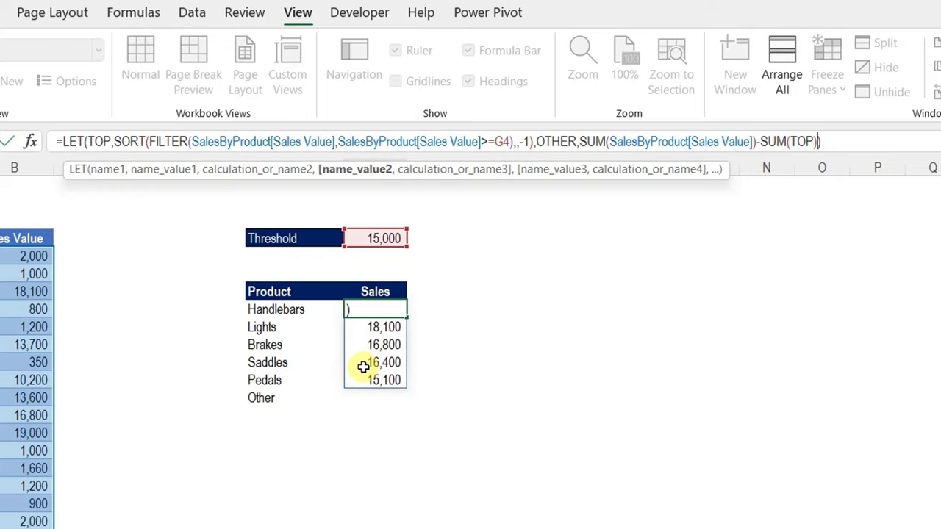
# Review the OTHER name and value arguments, finish the G8 LET formula with OTHER as its final calculation, commit it and reselect G8.
pyautogui.click(372, 170)
pyautogui.click(280, 169)
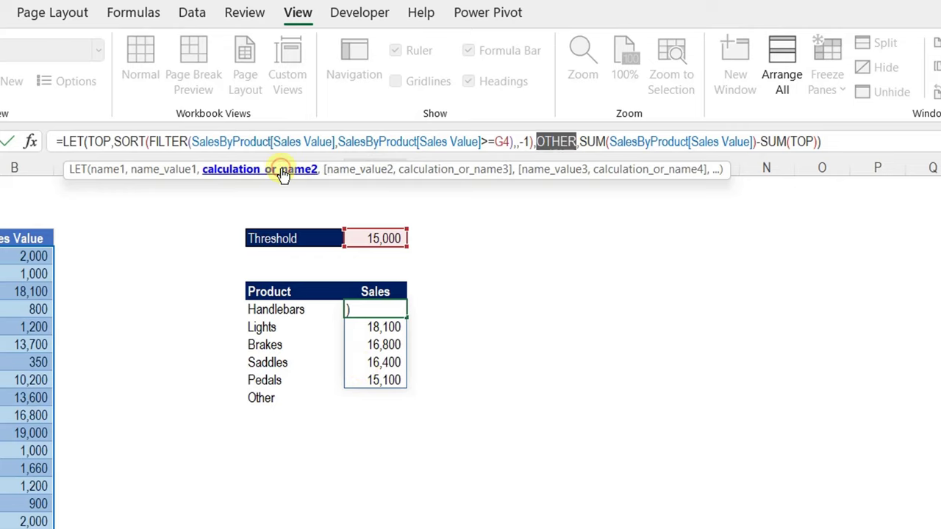
pyautogui.click(372, 170)
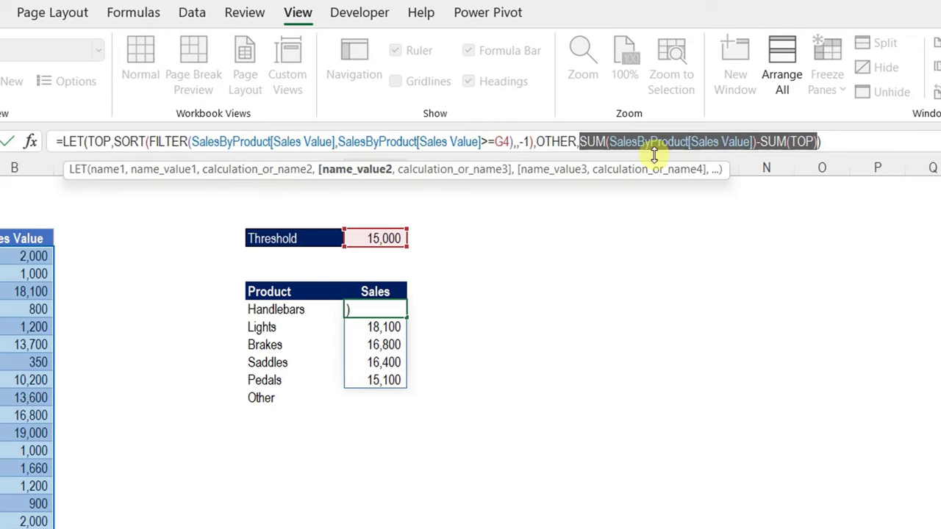
pyautogui.click(818, 141)
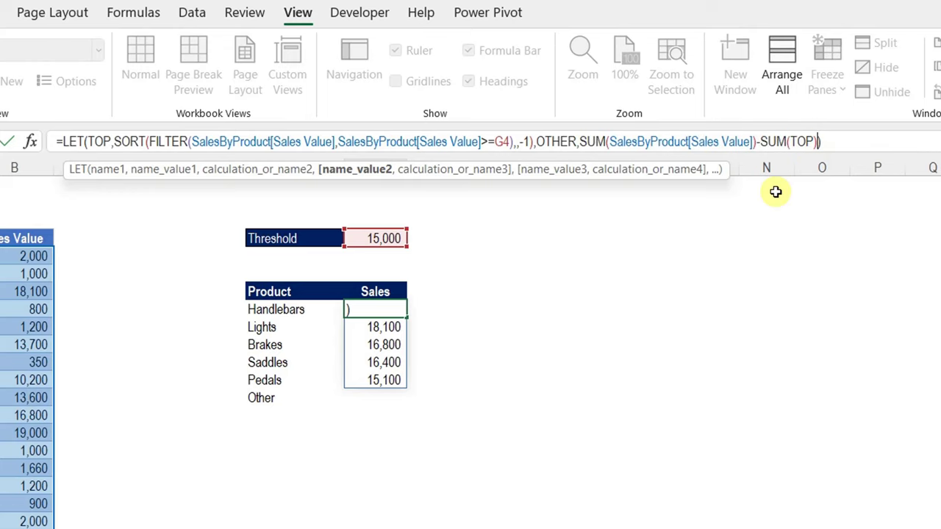
pyautogui.write(',')
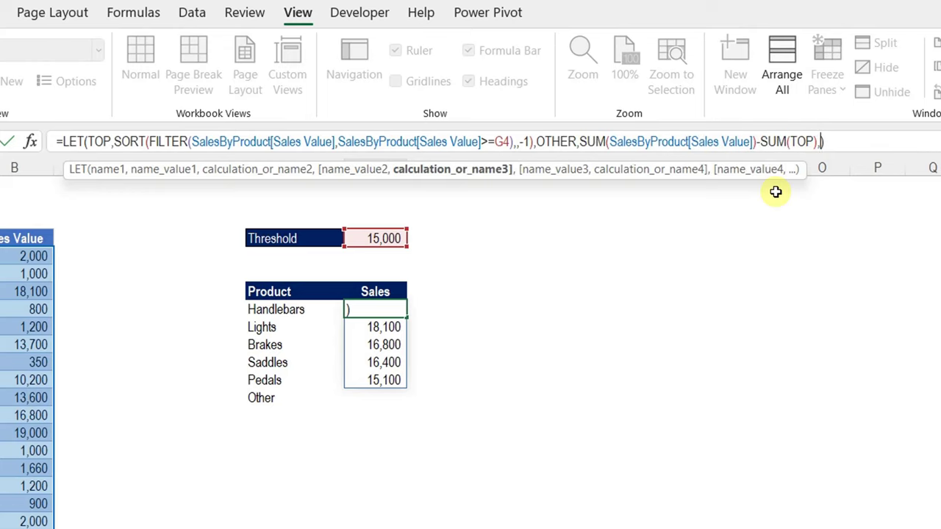
pyautogui.write('O')
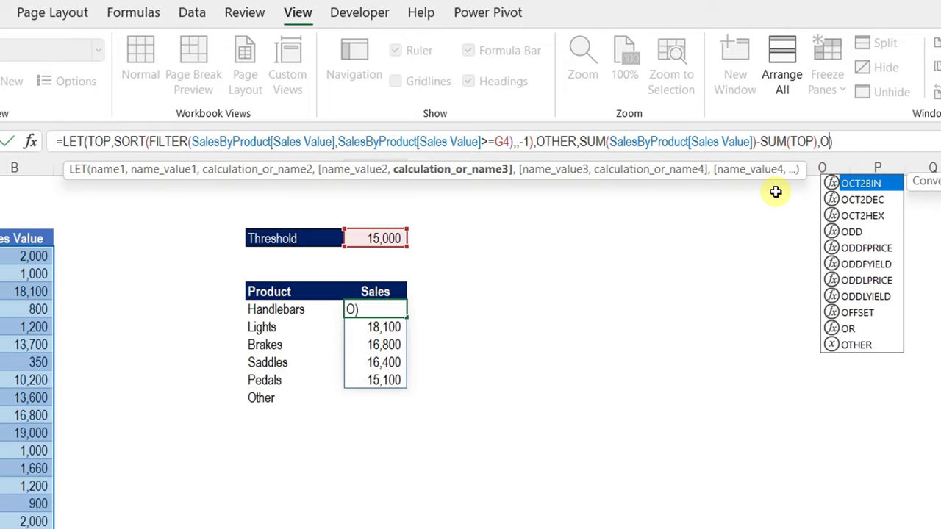
pyautogui.write('ther')
pyautogui.press('Tab')
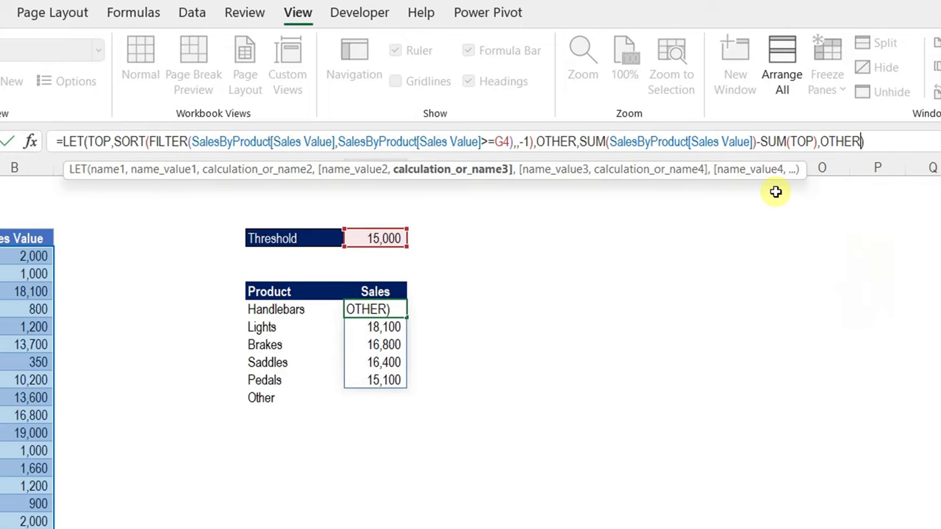
pyautogui.write(')')
pyautogui.press('Return')
pyautogui.press('Up')
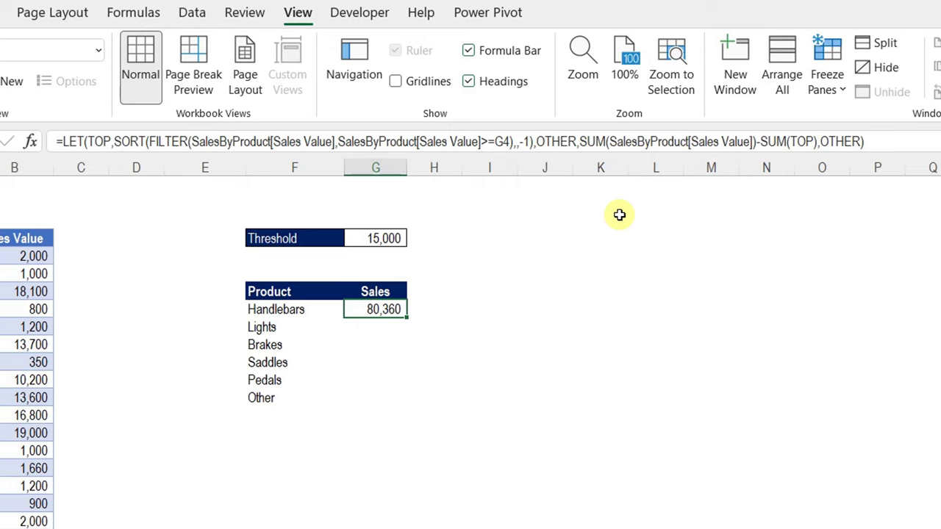
# Replace the final OTHER calculation in the G8 LET formula with a VSTACK function that takes TOP as its first array.
pyautogui.doubleClick(840, 142)
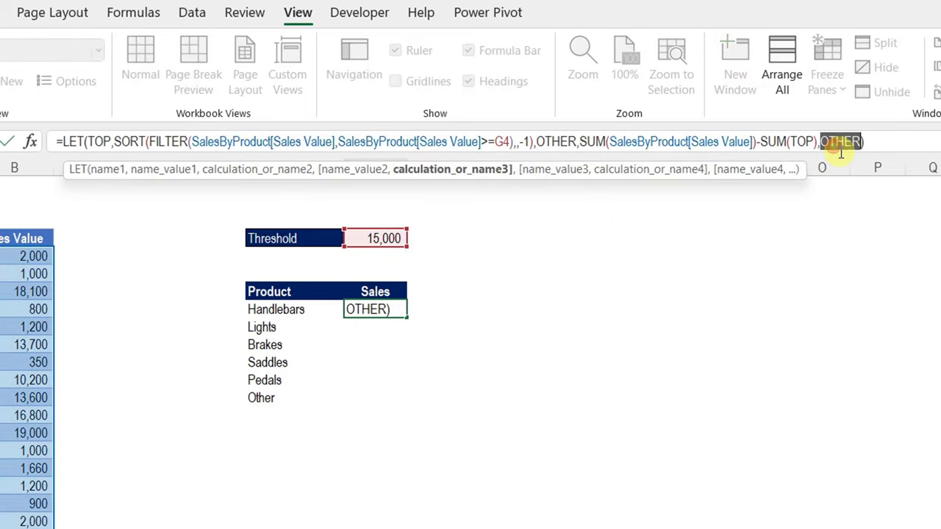
pyautogui.press('Delete')
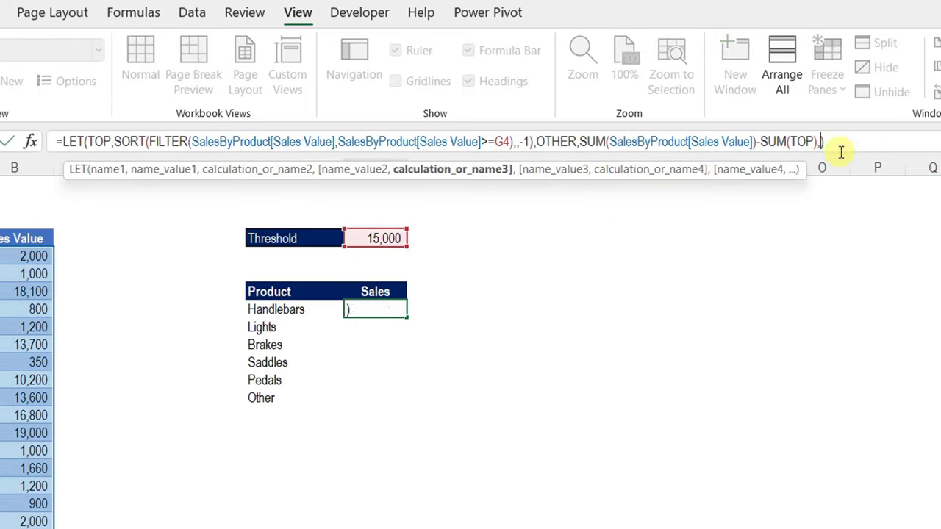
pyautogui.write('Vs')
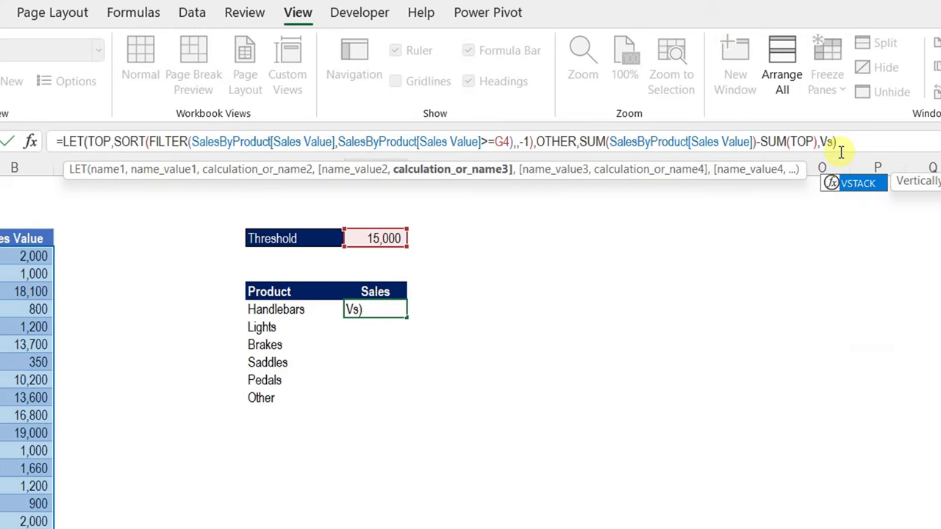
pyautogui.press('Tab')
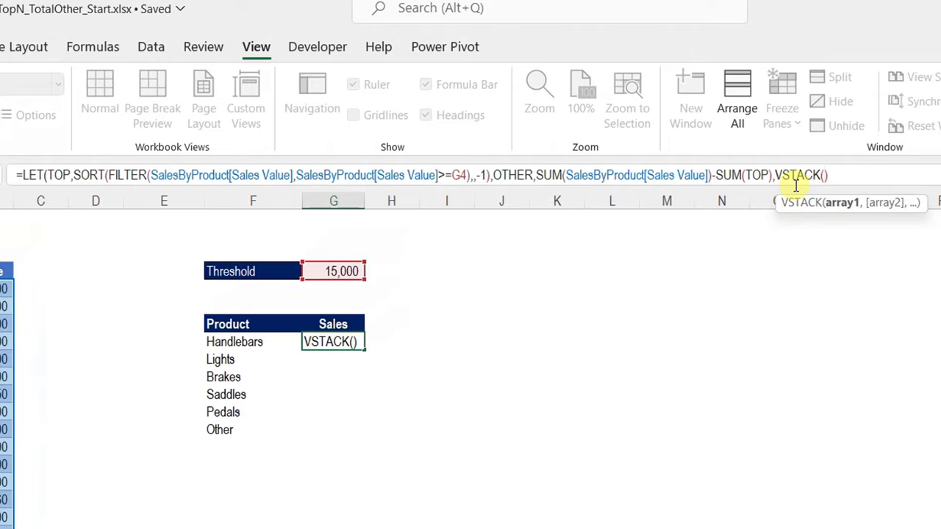
pyautogui.write('To')
pyautogui.press('Down')
pyautogui.press('Down')
pyautogui.press('Tab')
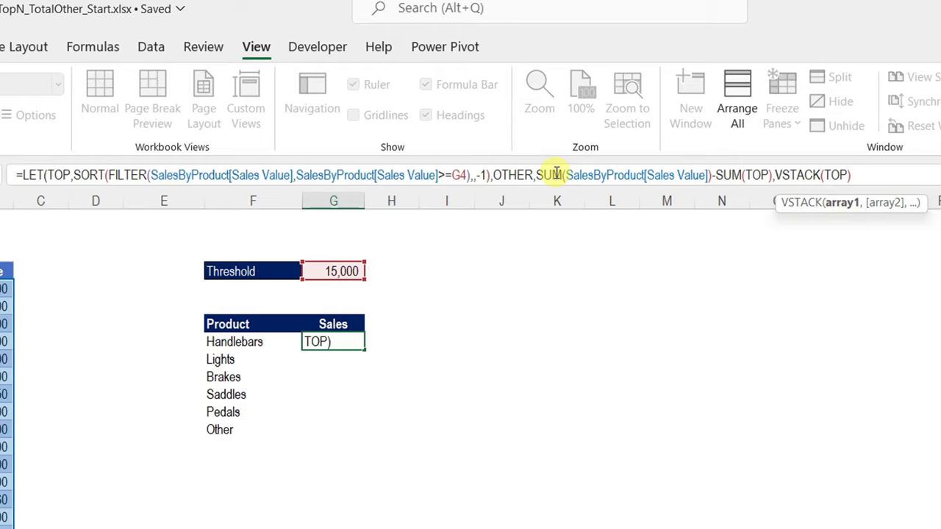
# Add OTHER as the second VSTACK array in the G8 LET formula and commit it, keeping G8 selected.
pyautogui.click(838, 204)
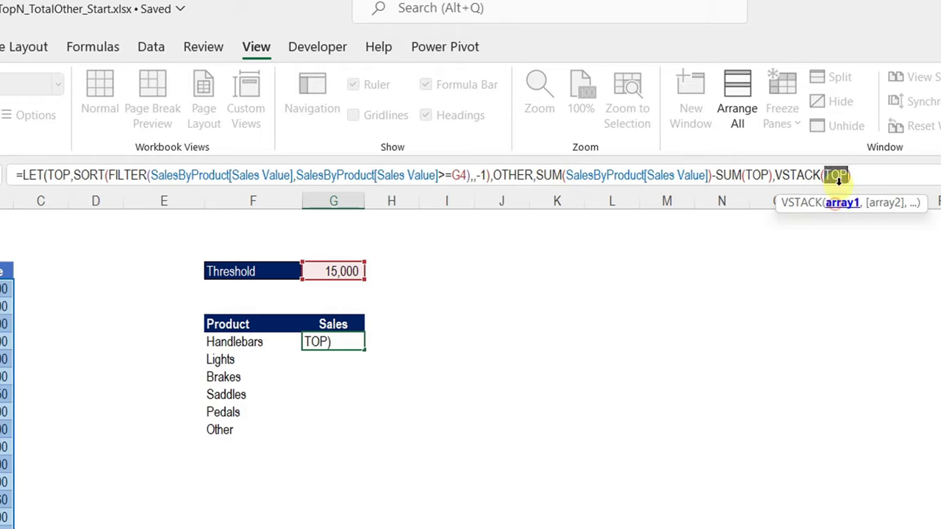
pyautogui.click(845, 174)
pyautogui.write(',o')
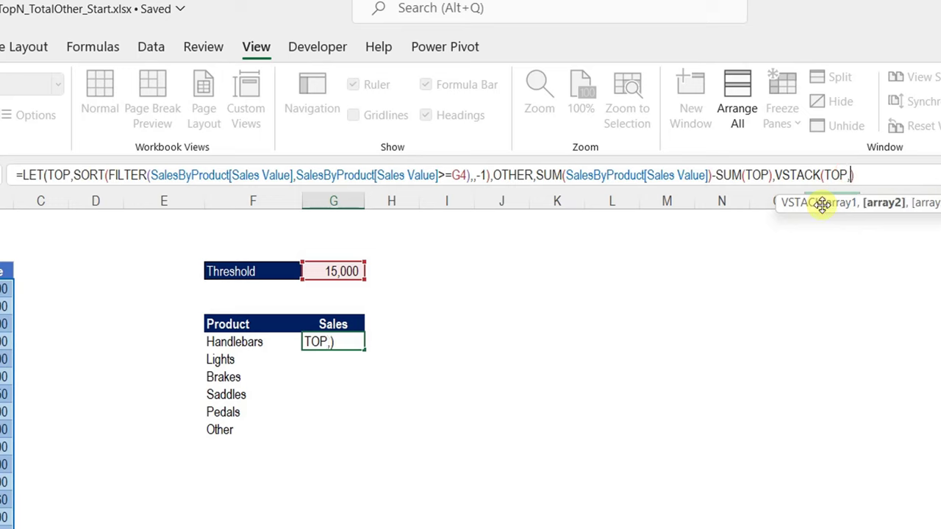
pyautogui.write('t')
pyautogui.press('Tab')
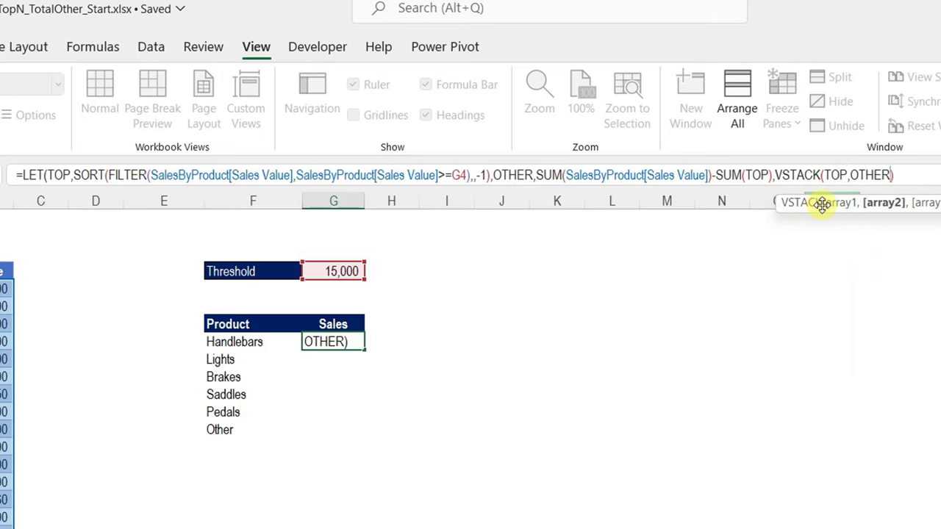
pyautogui.write(')')
pyautogui.hotkey('ctrl', 'Return')
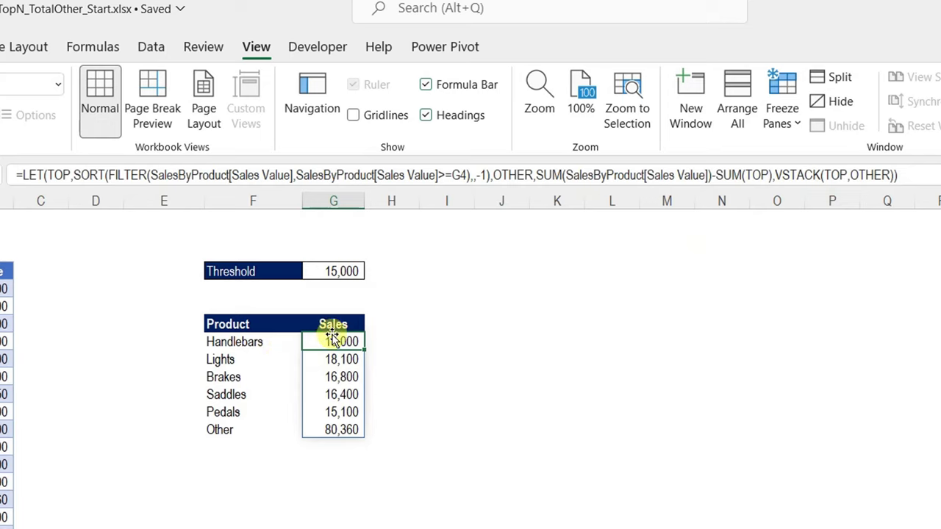
# Inspect the spilled sales values and the Other total, and set the threshold in G4 to 2,500.
pyautogui.moveTo(335, 341); pyautogui.dragTo(340, 408)
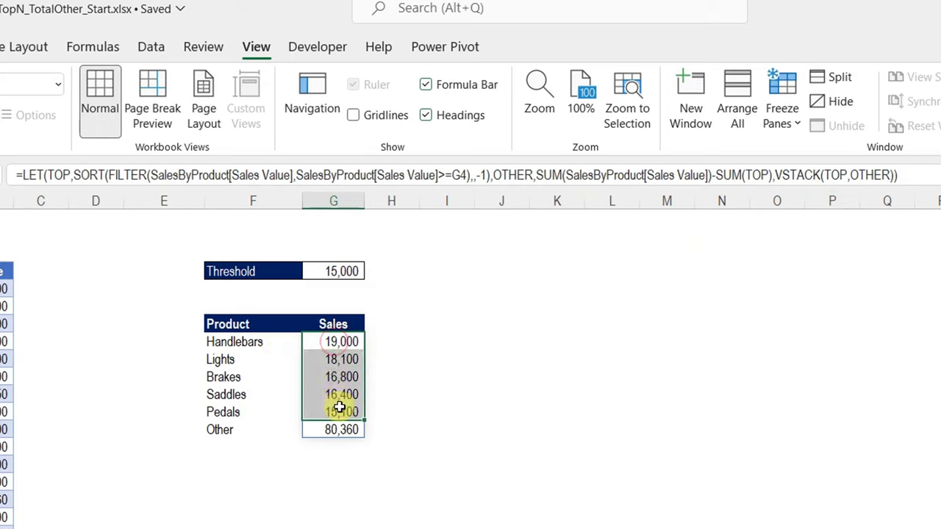
pyautogui.click(350, 431)
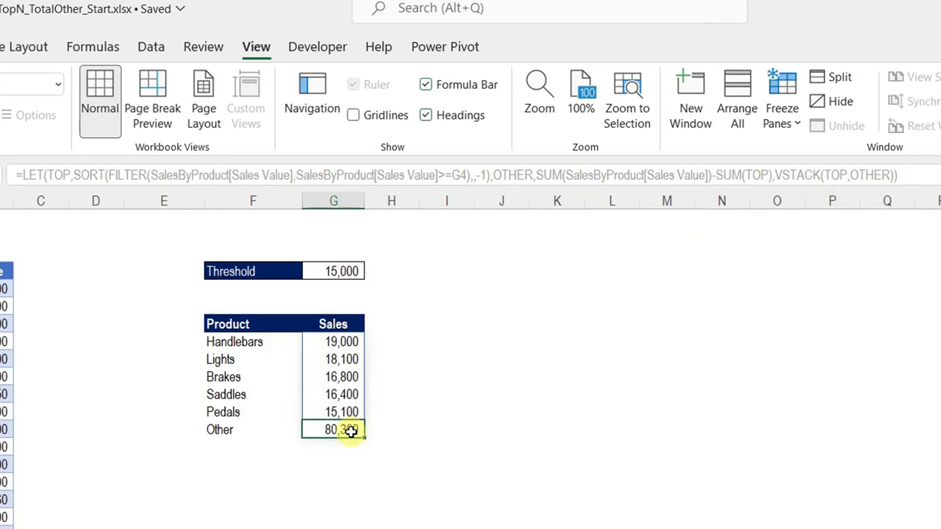
pyautogui.click(343, 275)
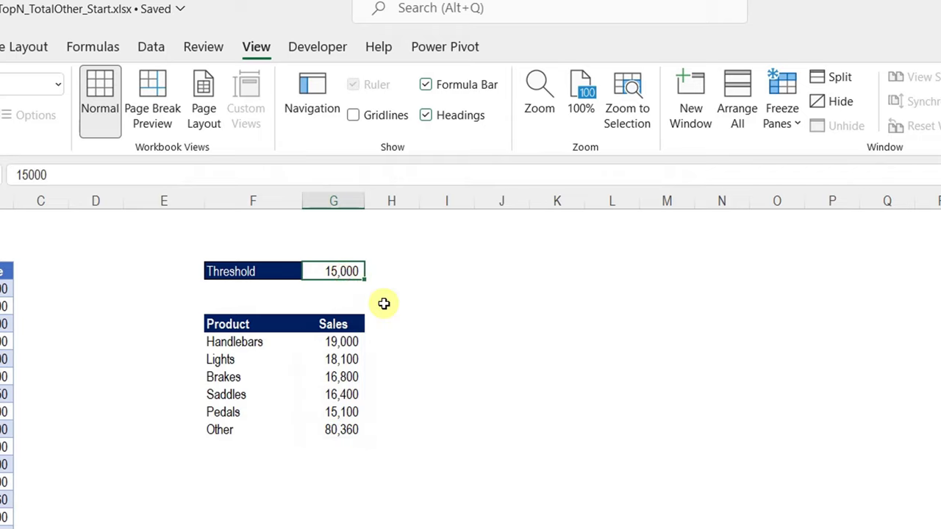
pyautogui.write('2,5')
pyautogui.write('00')
pyautogui.press('Return')
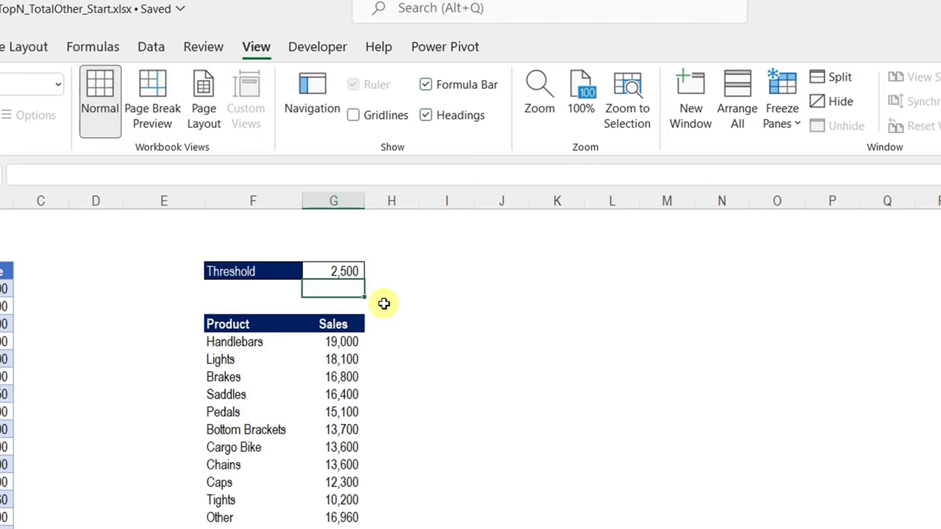
# Examine the spilled Product and Sales report against the threshold cell and the source sales table.
pyautogui.moveTo(350, 339); pyautogui.dragTo(340, 499)
pyautogui.click(458, 440)
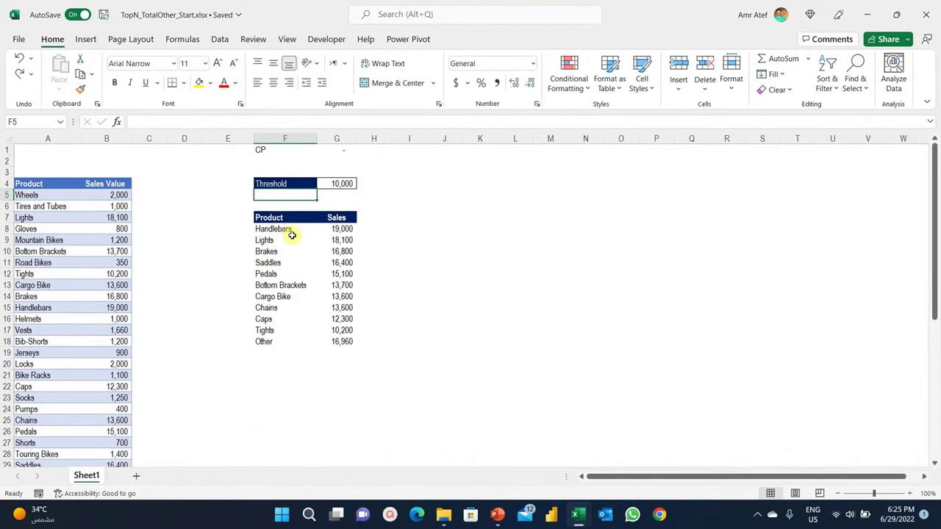
pyautogui.moveTo(292, 234); pyautogui.dragTo(342, 337)
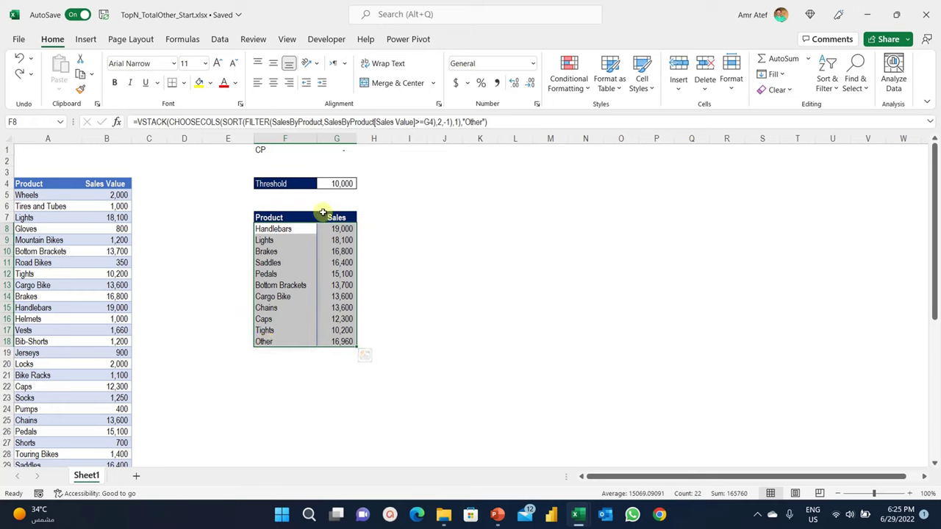
pyautogui.click(343, 183)
pyautogui.click(81, 268)
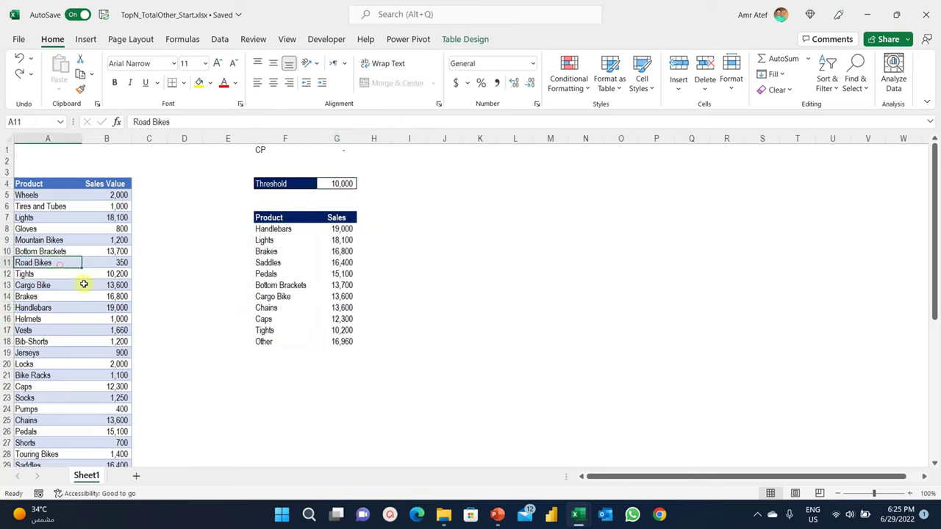
pyautogui.scroll(-1, 154, 292)
pyautogui.scroll(1, 154, 294)
pyautogui.moveTo(277, 228); pyautogui.dragTo(333, 339)
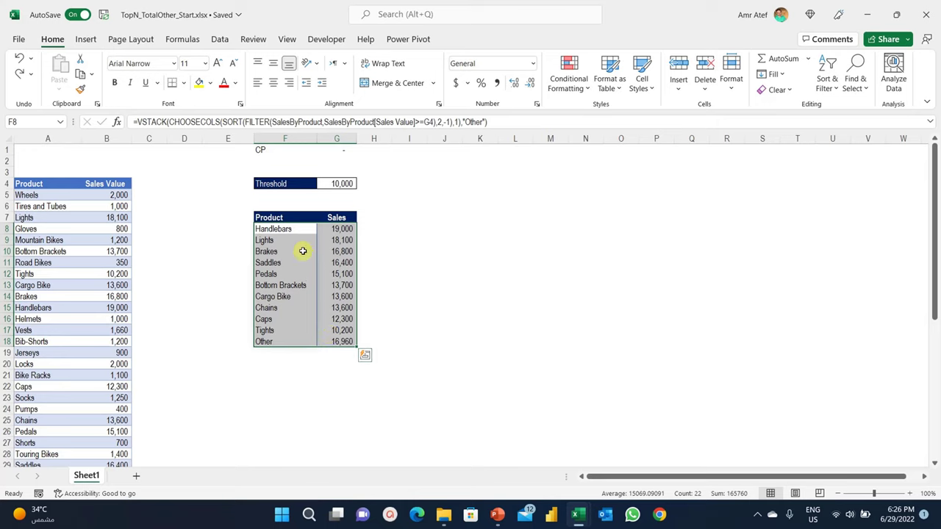
# Start a new conditional formatting rule for columns F and G from row 8 down, formatting only cells that contain No Blanks.
pyautogui.moveTo(299, 232); pyautogui.dragTo(344, 448)
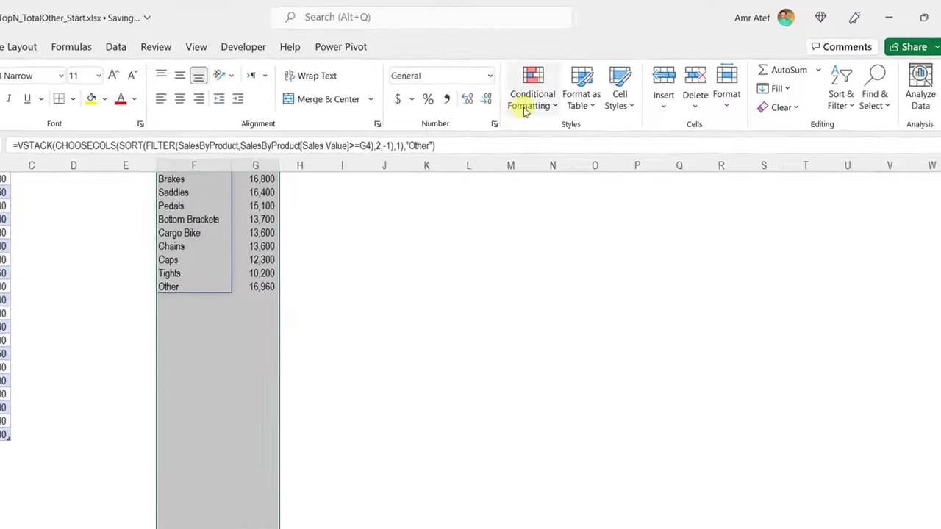
pyautogui.click(525, 110)
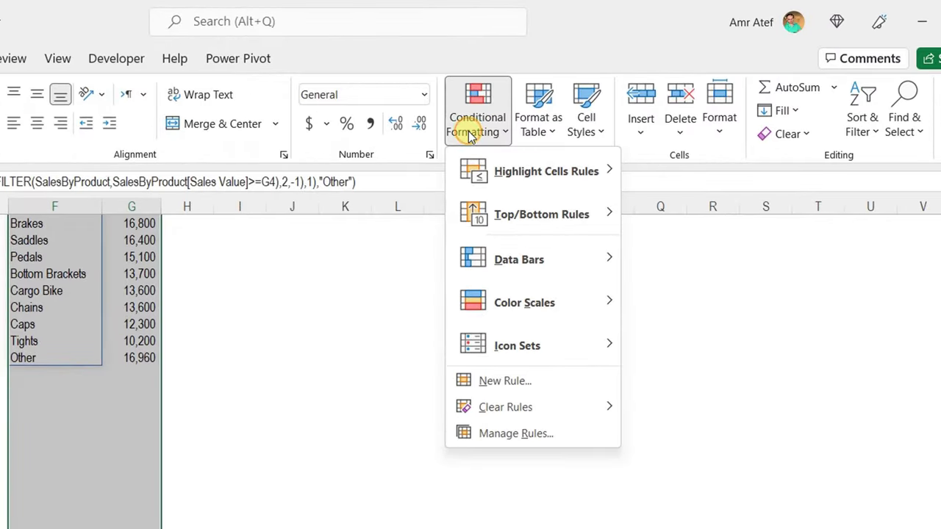
pyautogui.click(497, 381)
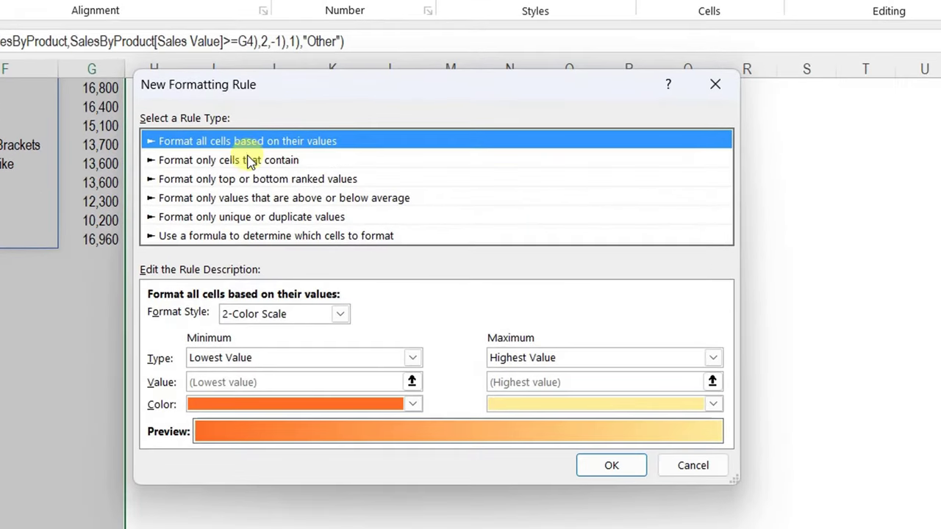
pyautogui.click(258, 213)
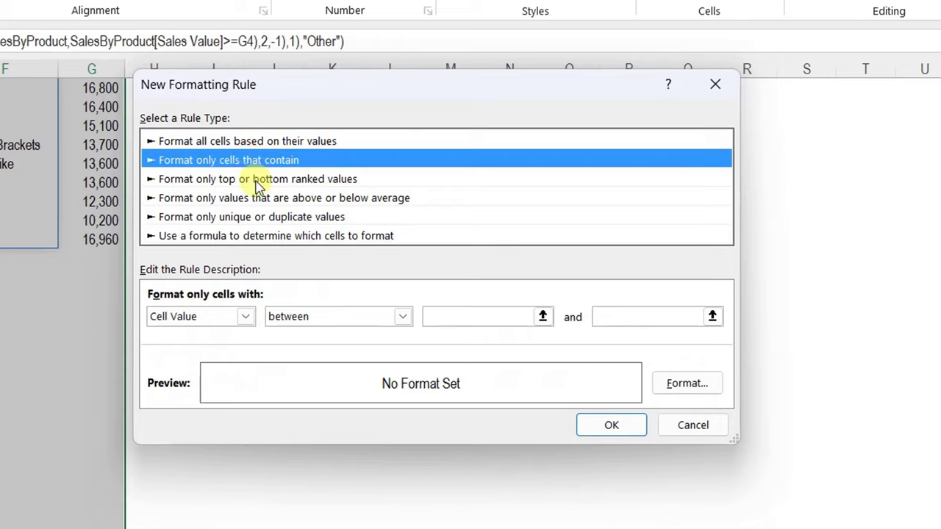
pyautogui.click(246, 317)
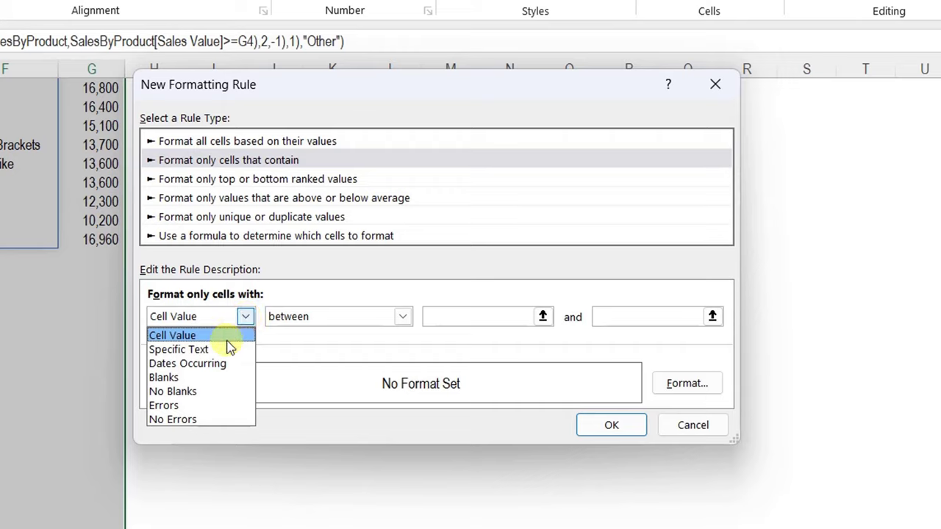
pyautogui.click(206, 392)
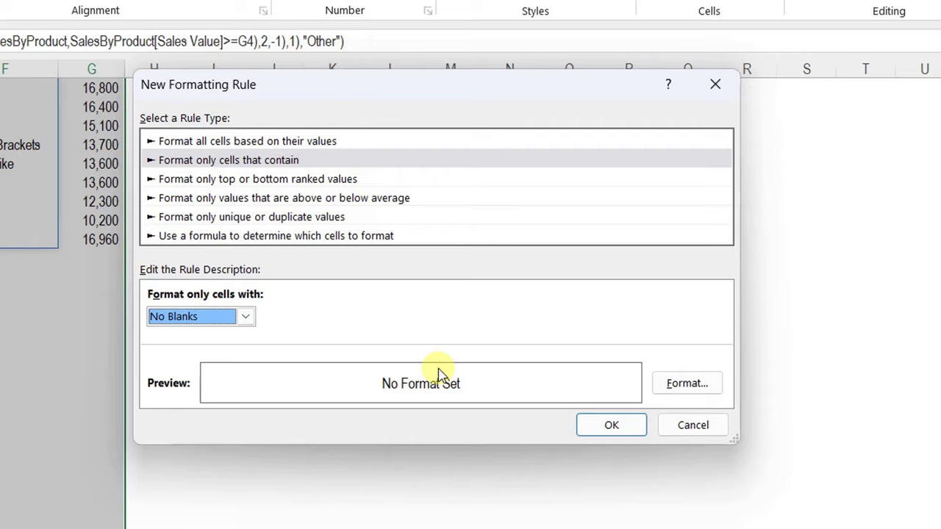
# Give the No Blanks rule a dashed outline border, apply it to the report range and check the result.
pyautogui.click(687, 383)
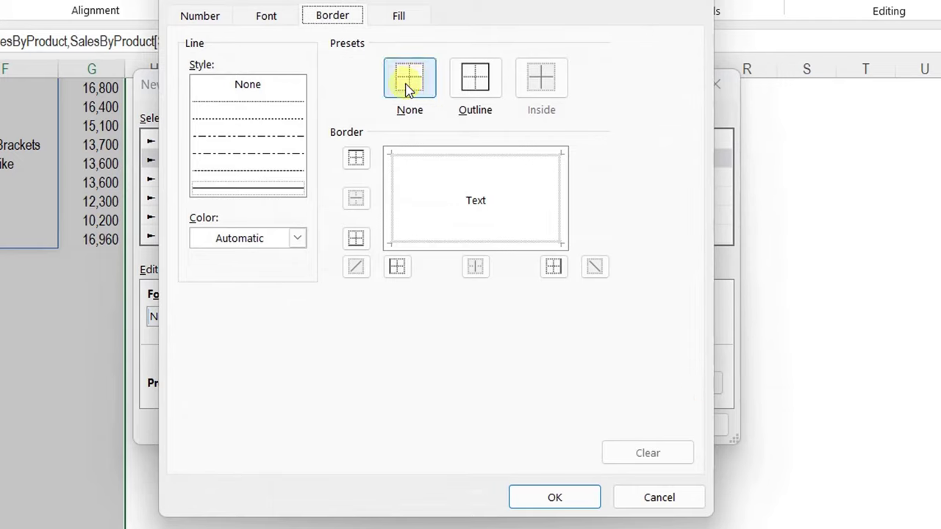
pyautogui.click(259, 170)
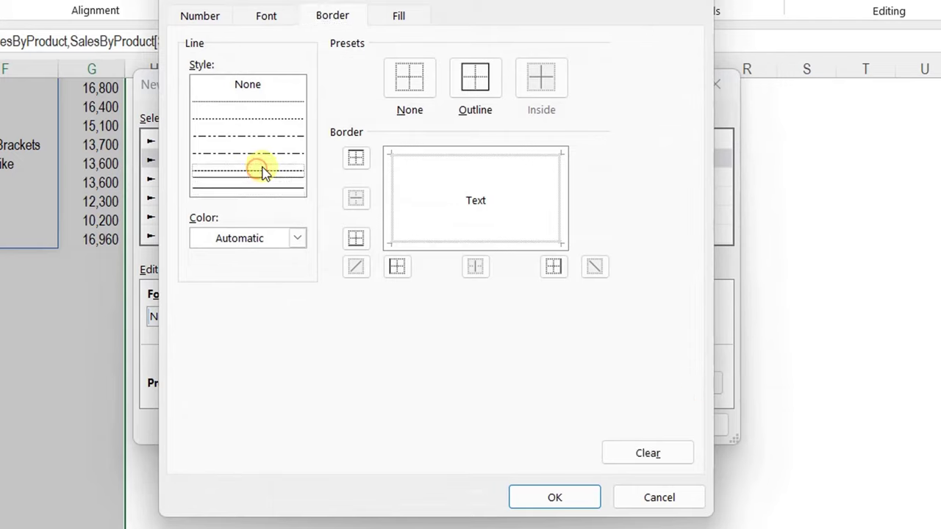
pyautogui.click(479, 77)
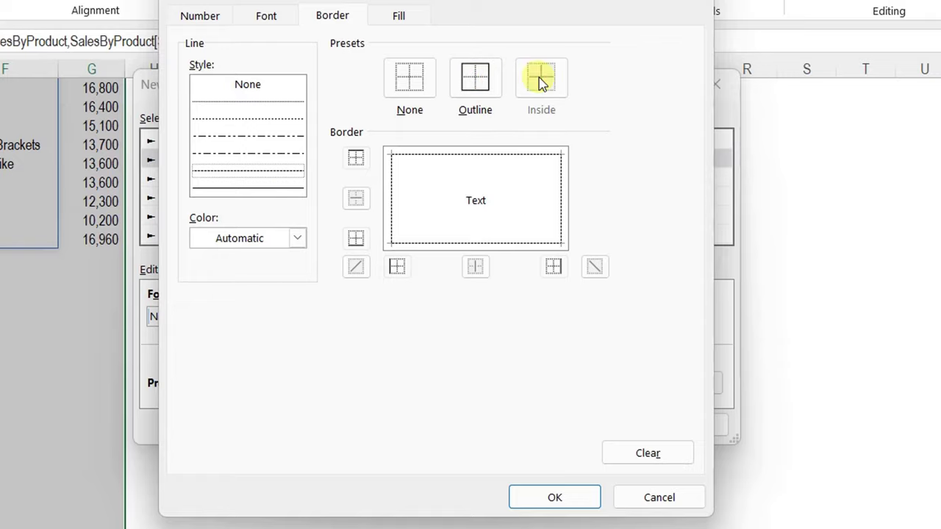
pyautogui.click(550, 494)
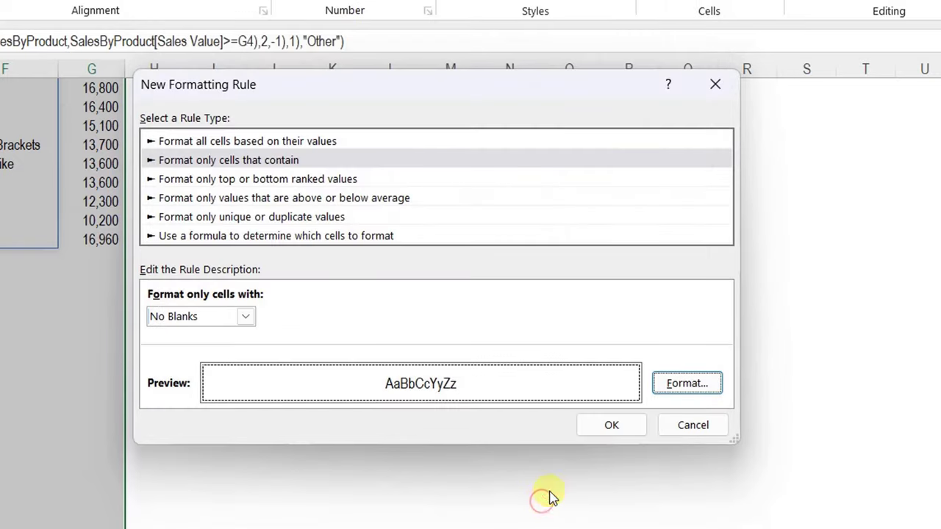
pyautogui.click(626, 425)
pyautogui.click(73, 196)
pyautogui.scroll(2, 88, 189)
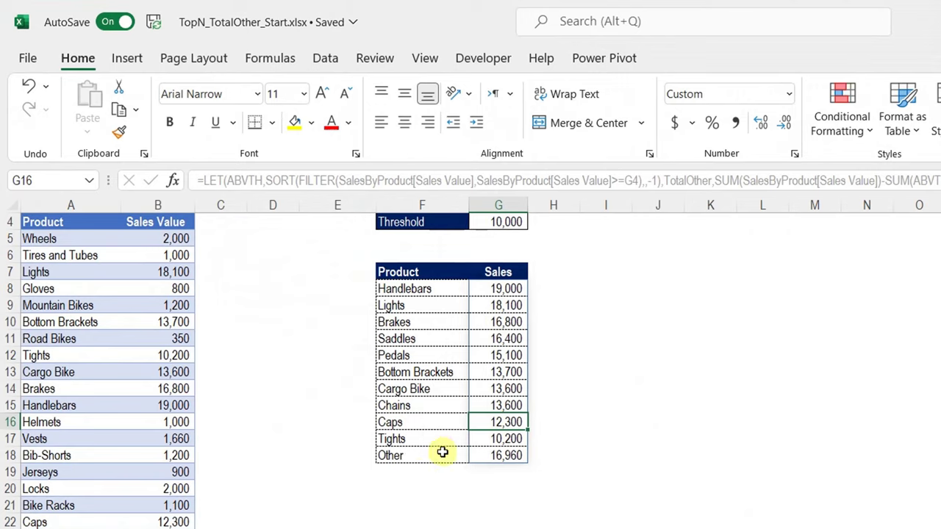
# Set the threshold in G4 to 15,000 and check the borders around the resized Product and Sales report.
pyautogui.click(498, 221)
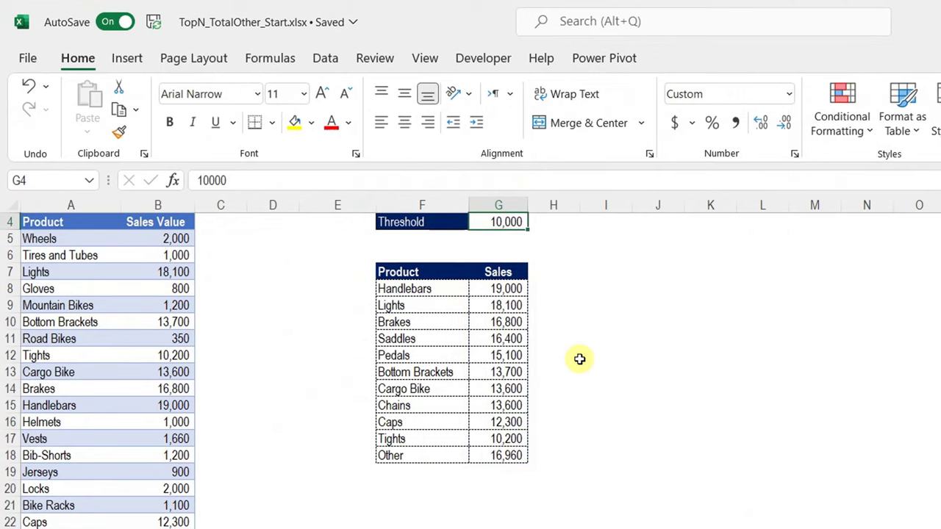
pyautogui.write('15')
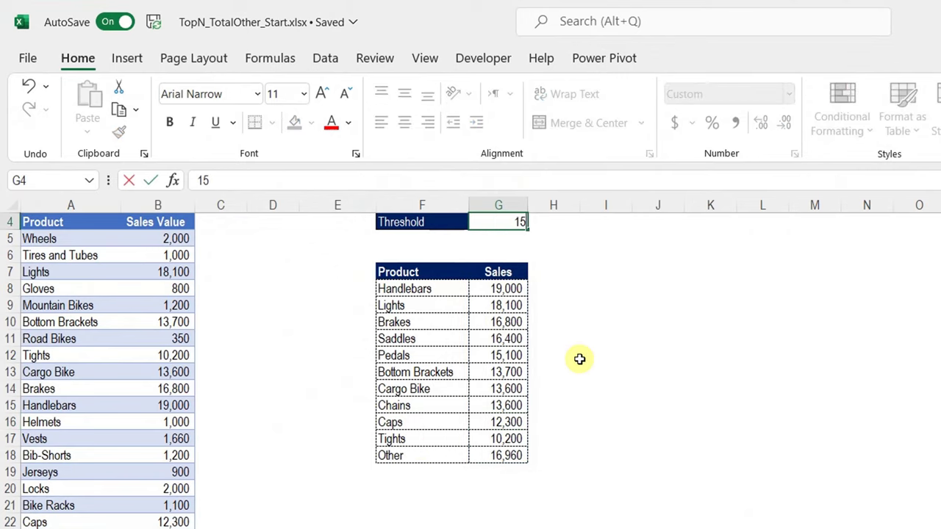
pyautogui.press('Return')
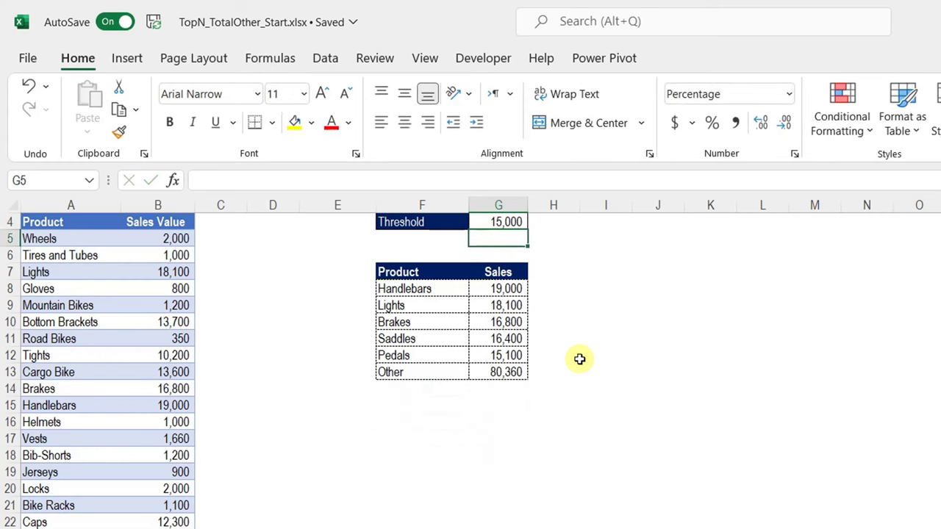
pyautogui.moveTo(422, 290); pyautogui.dragTo(488, 370)
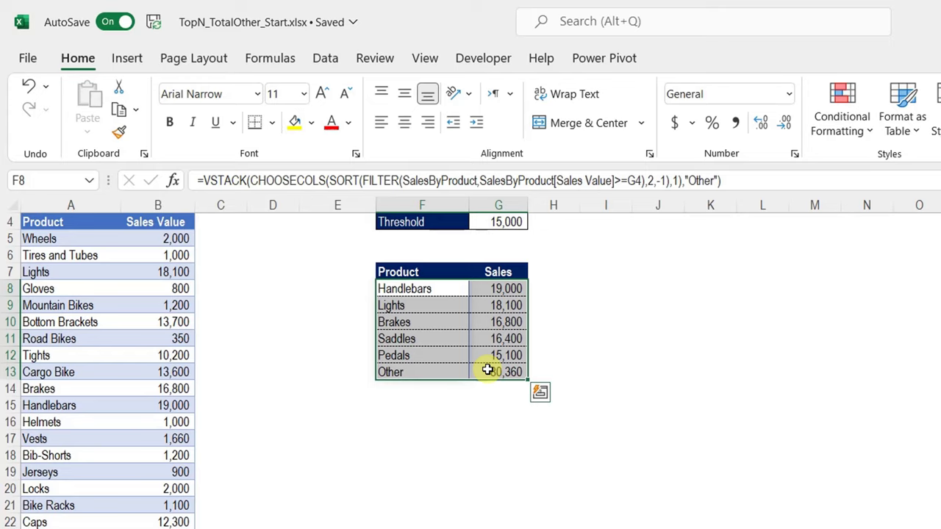
pyautogui.scroll(1, 487, 370)
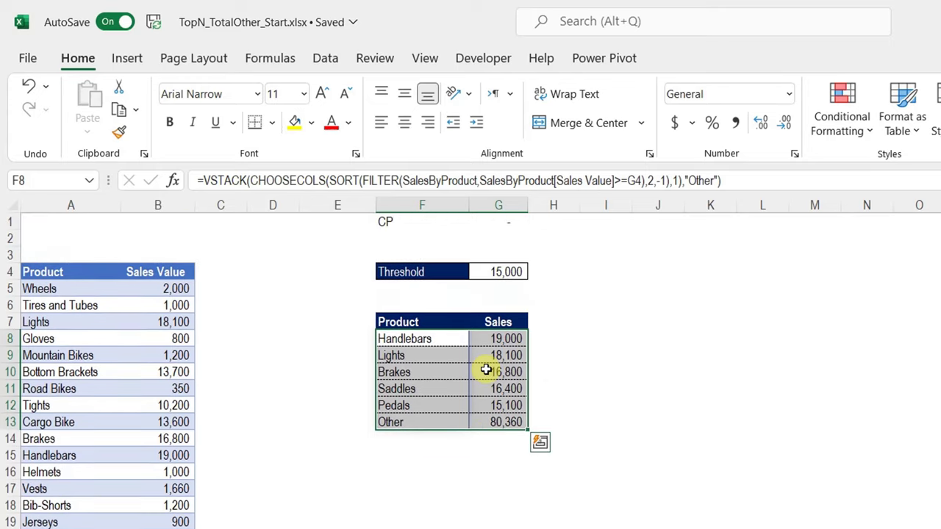
pyautogui.click(420, 222)
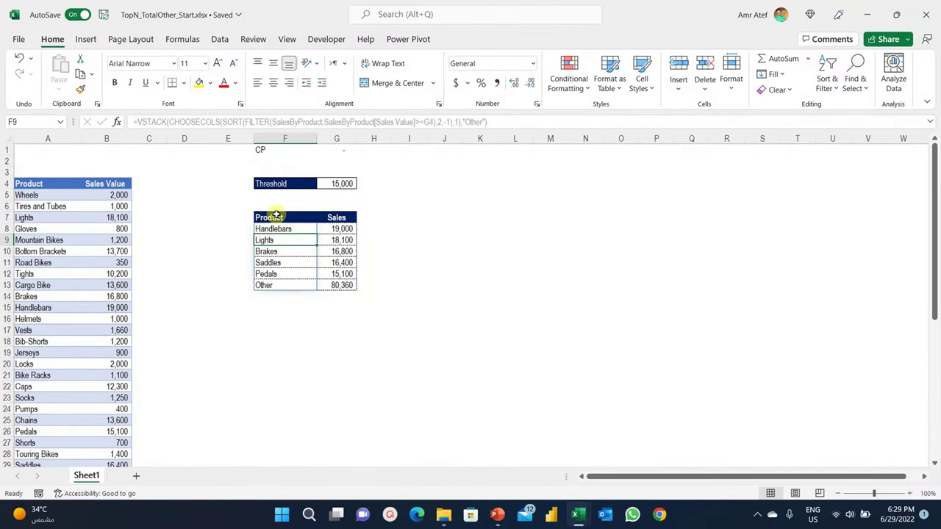
# Insert a 2-D clustered column chart of the report range F7:G13 and move it clear of the report, over columns K to S.
pyautogui.moveTo(275, 215); pyautogui.dragTo(341, 285)
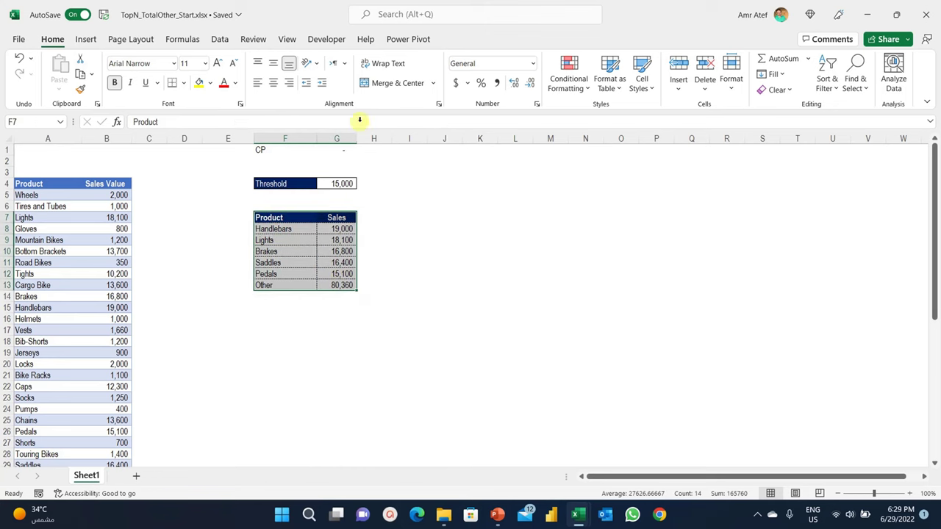
pyautogui.click(87, 41)
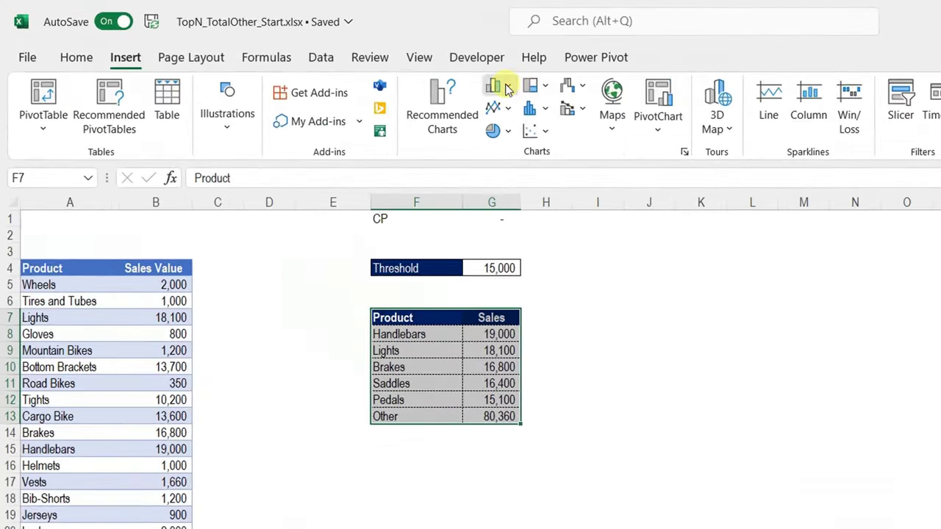
pyautogui.click(345, 59)
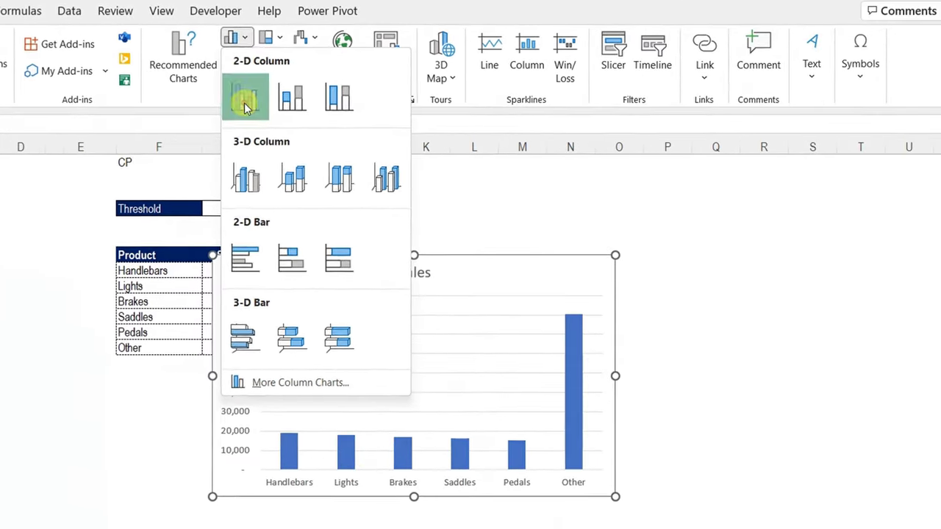
pyautogui.click(508, 149)
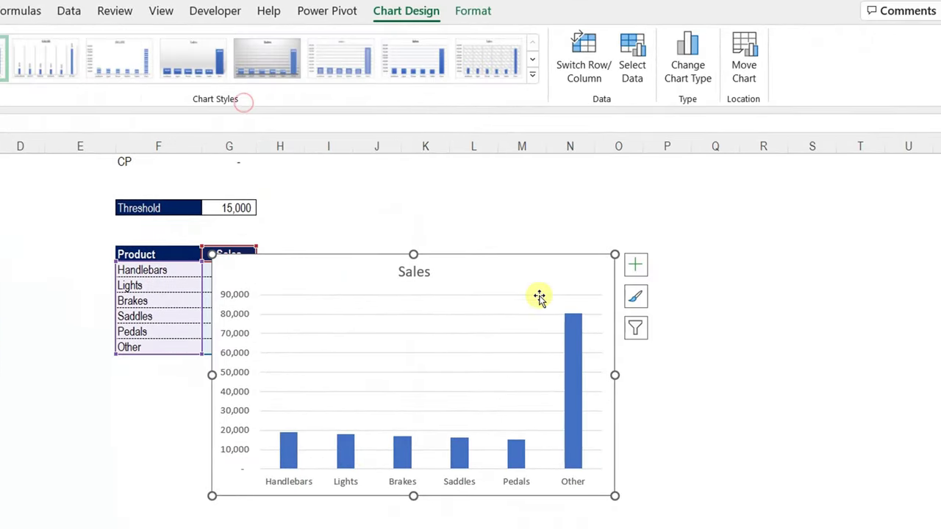
pyautogui.moveTo(370, 263); pyautogui.dragTo(564, 203)
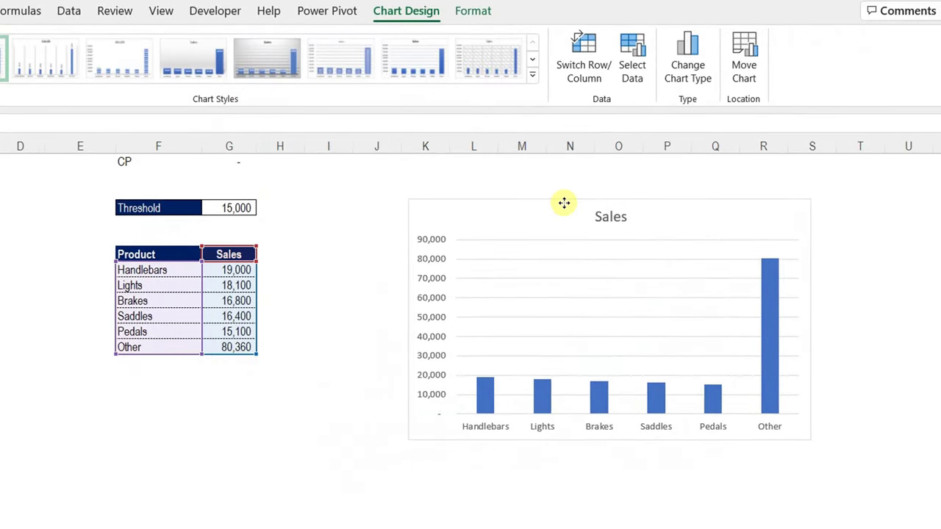
# Delete the vertical axis and the horizontal gridlines from the Sales column chart.
pyautogui.click(436, 299)
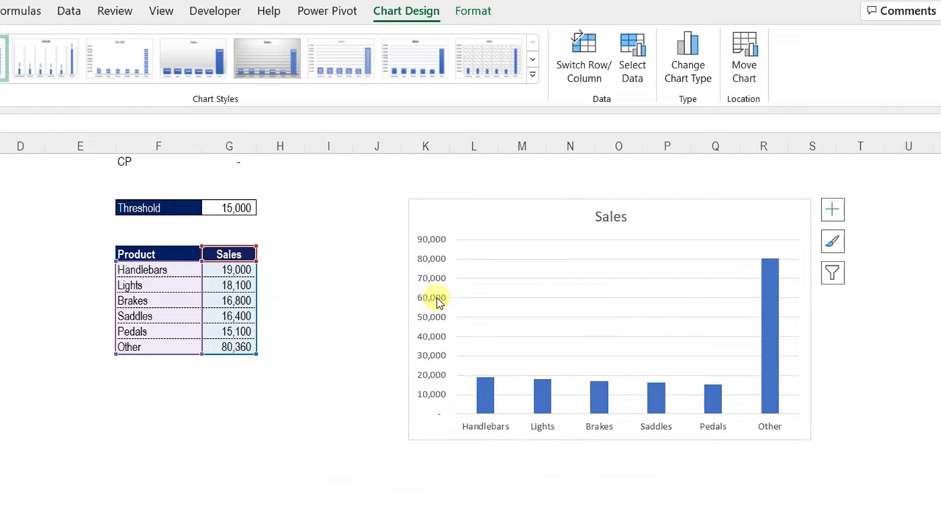
pyautogui.press('Delete')
pyautogui.click(471, 283)
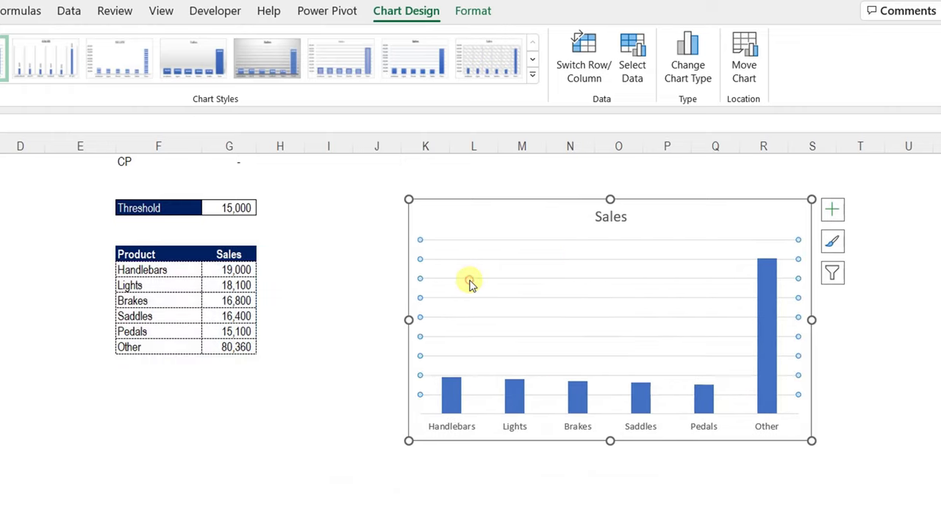
pyautogui.press('Delete')
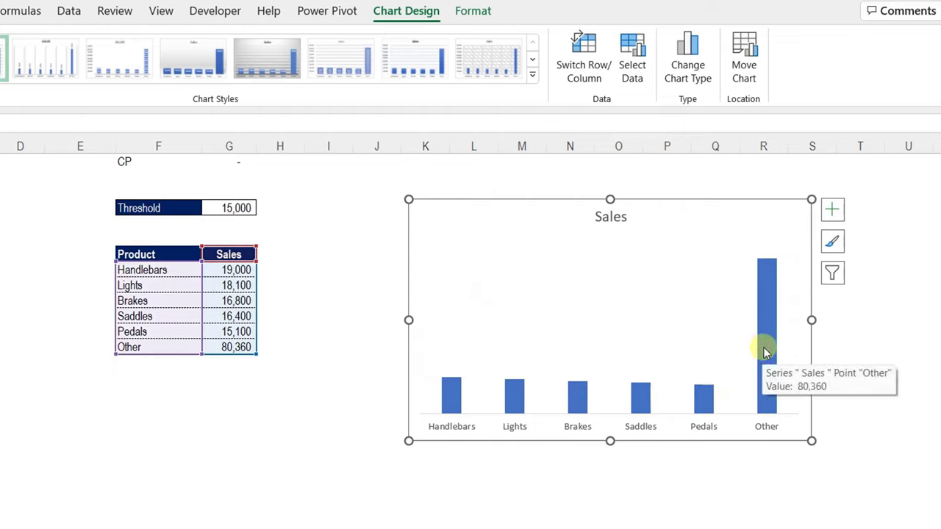
# Add data labels to the Sales chart's columns and shift the chart slightly up and to the right.
pyautogui.click(832, 213)
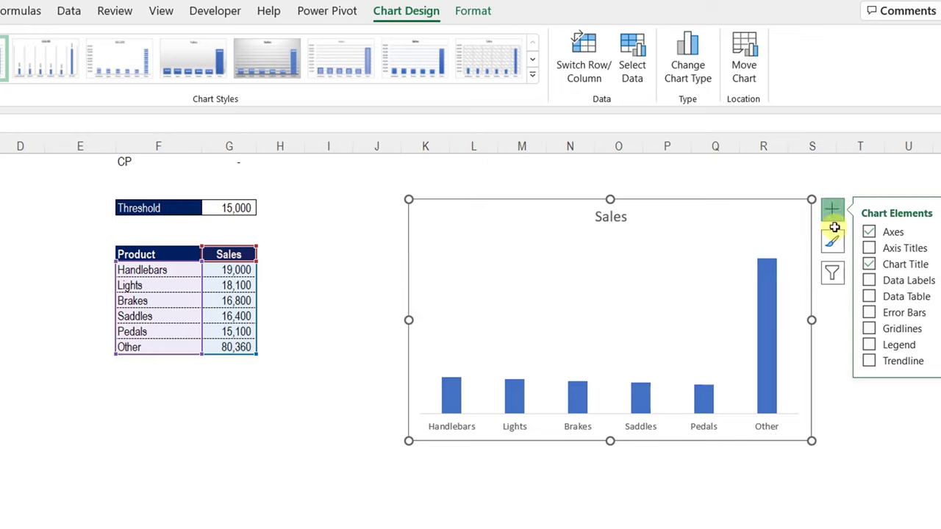
pyautogui.click(869, 280)
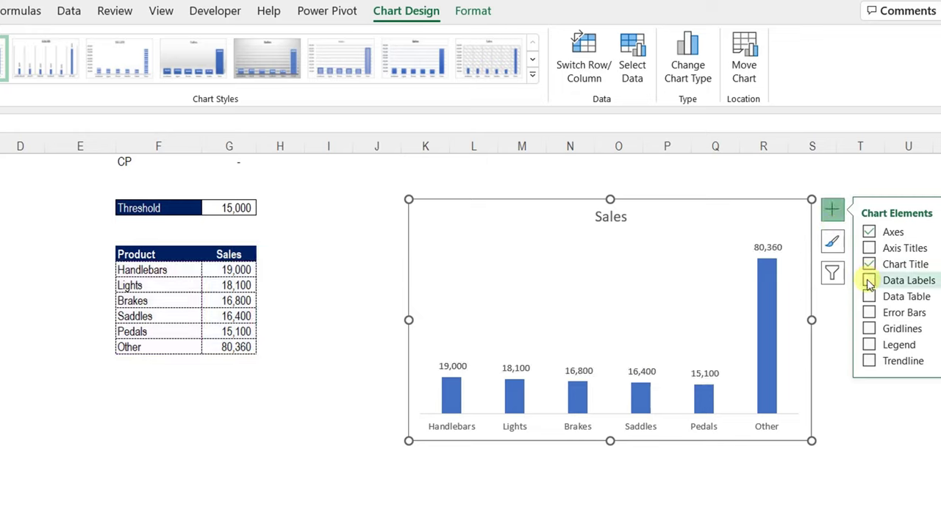
pyautogui.click(875, 504)
pyautogui.click(692, 204)
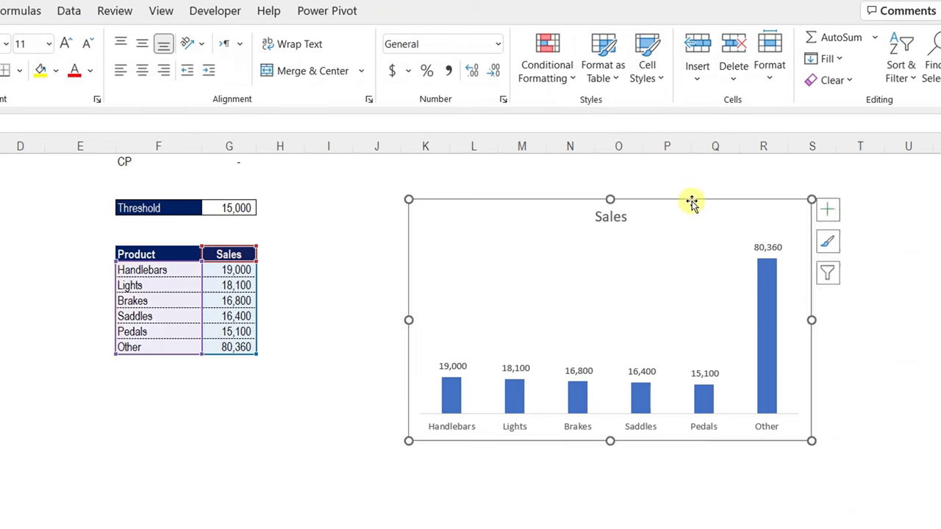
pyautogui.moveTo(692, 204); pyautogui.dragTo(714, 192)
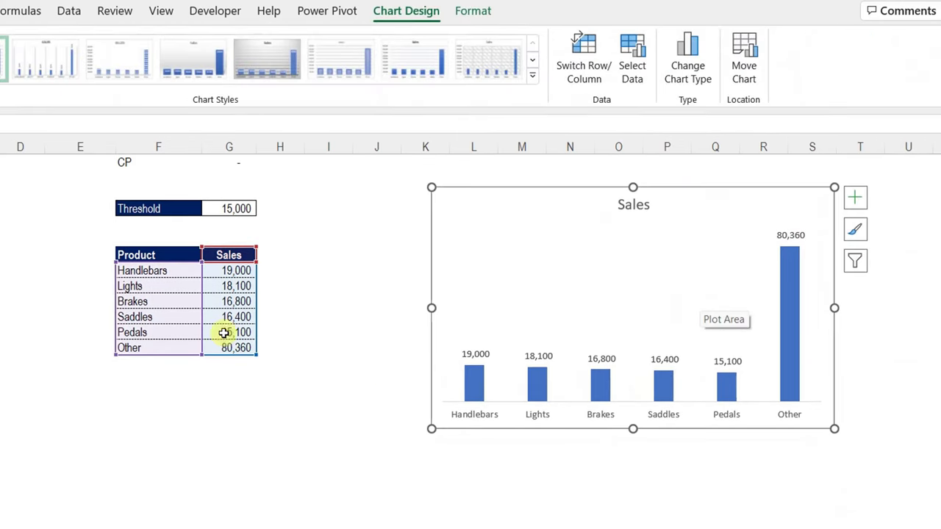
# Set the threshold in G4 to 2,500 to test how the chart responds.
pyautogui.click(225, 209)
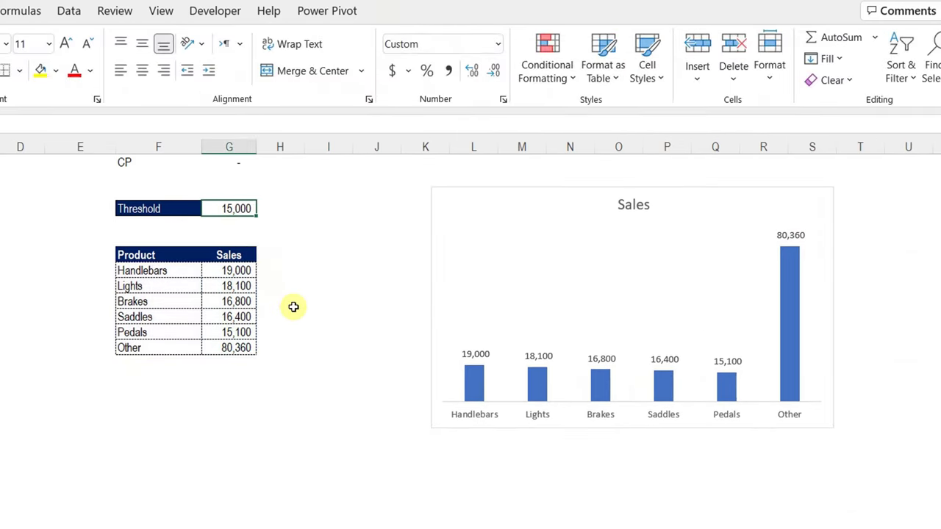
pyautogui.write('25')
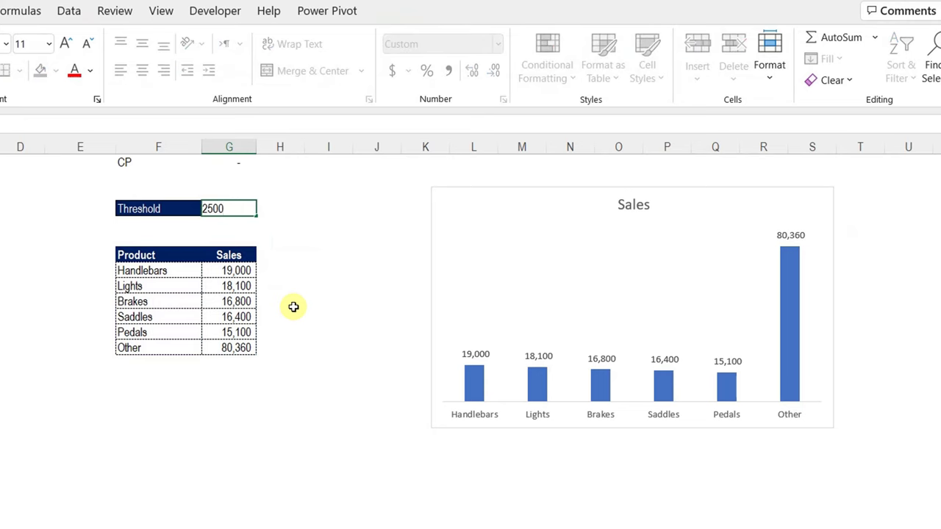
pyautogui.press('Return')
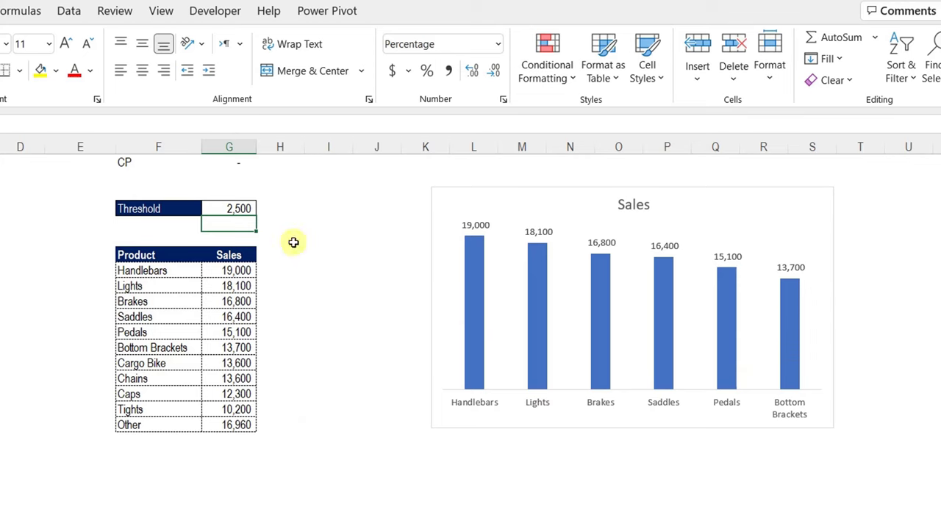
# Examine which report rows the Sales chart's source range covers, and compare it with the spilled arrays starting in F8 and G8.
pyautogui.click(546, 191)
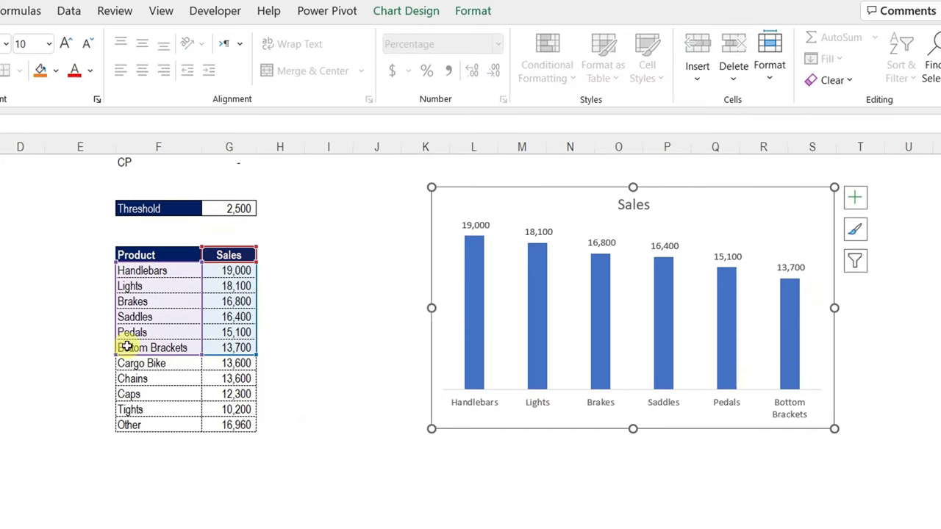
pyautogui.click(314, 290)
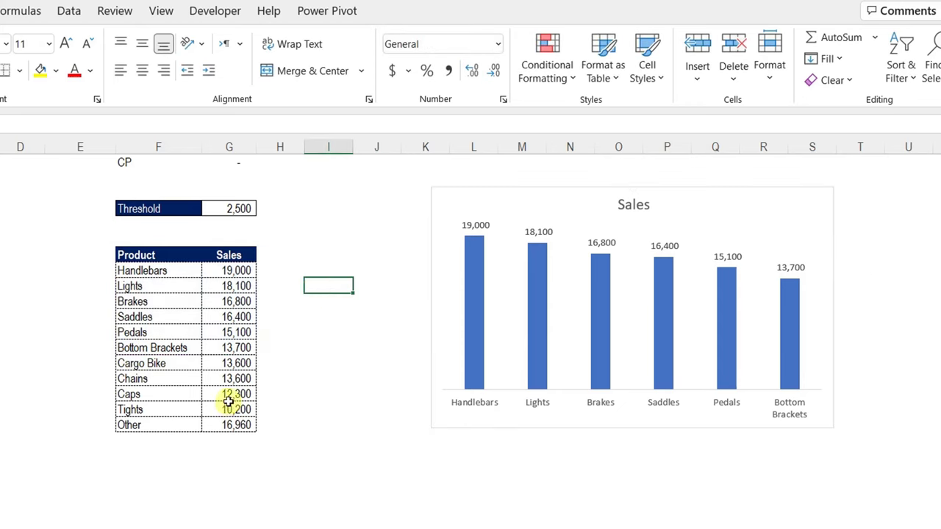
pyautogui.click(150, 272)
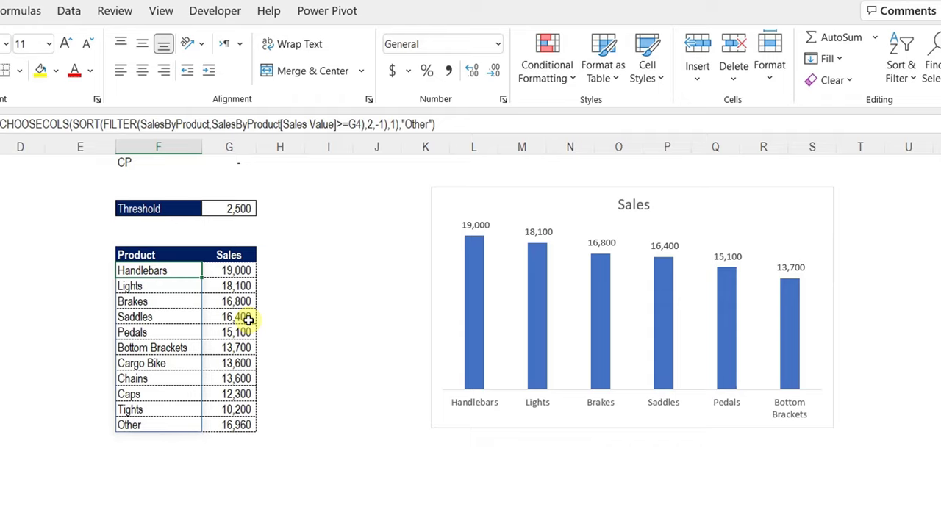
pyautogui.click(550, 189)
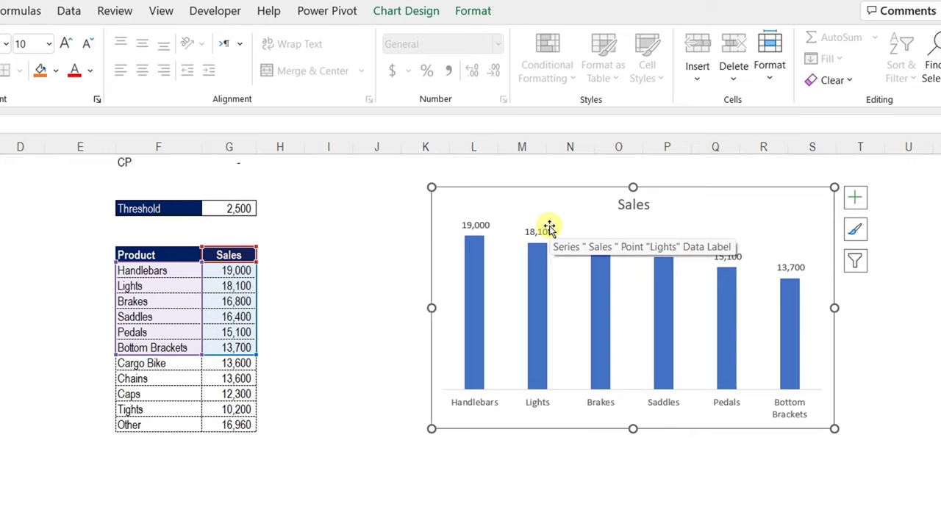
pyautogui.click(191, 271)
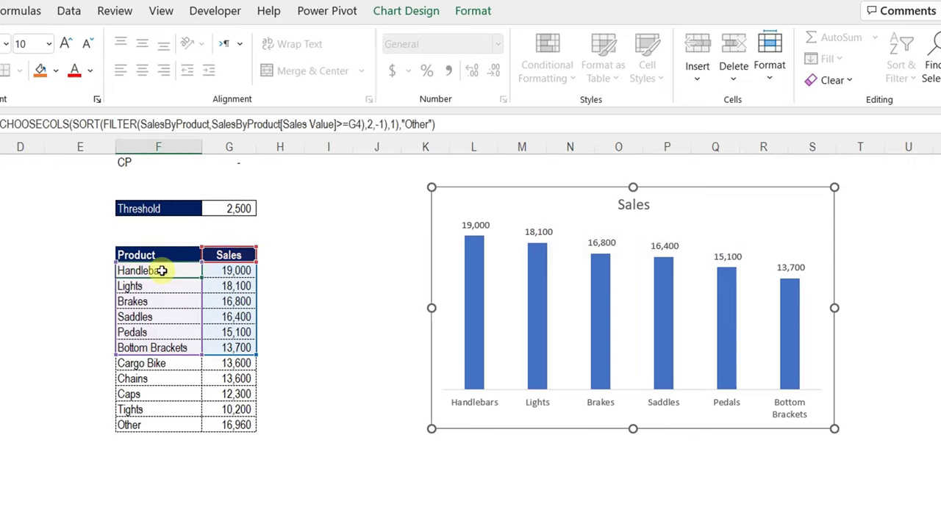
pyautogui.click(224, 273)
# Define a workbook-scoped name Lables that refers to the spilled product list, =Sheet1!$F$8#.
pyautogui.click(173, 270)
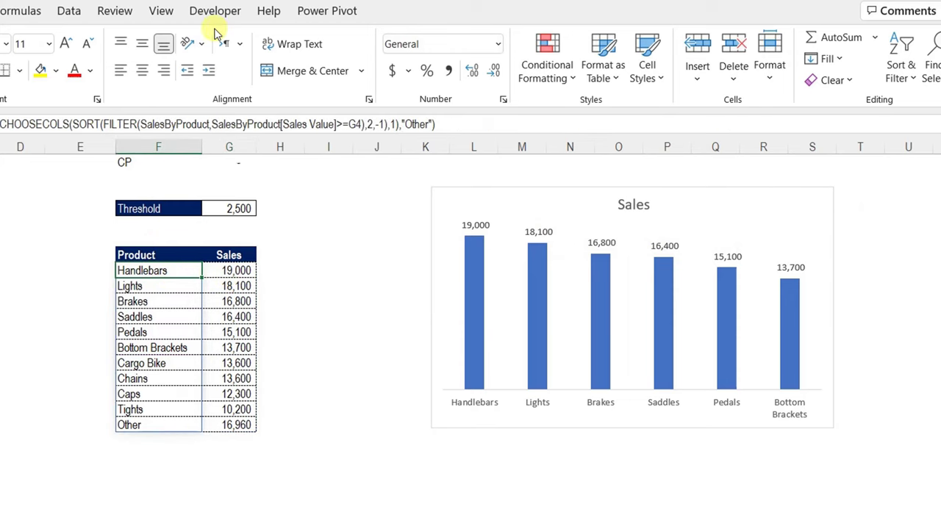
pyautogui.click(25, 13)
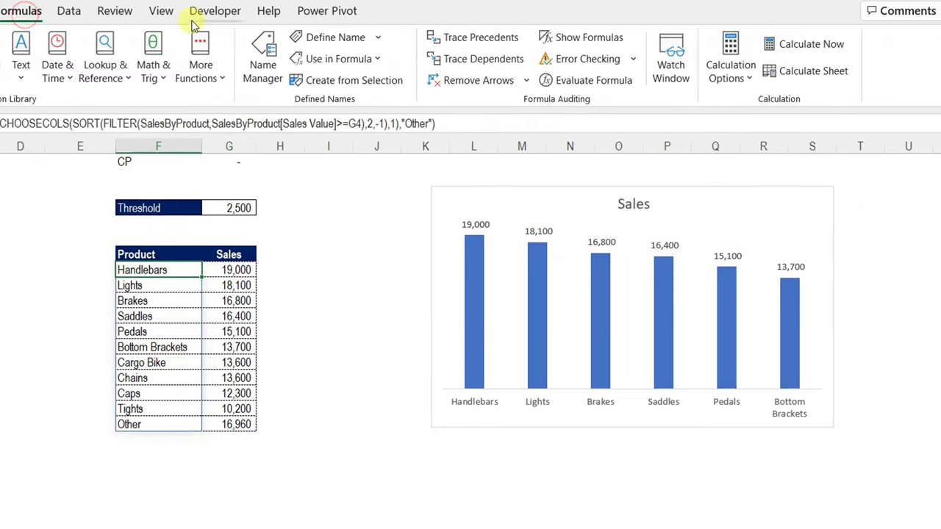
pyautogui.click(377, 37)
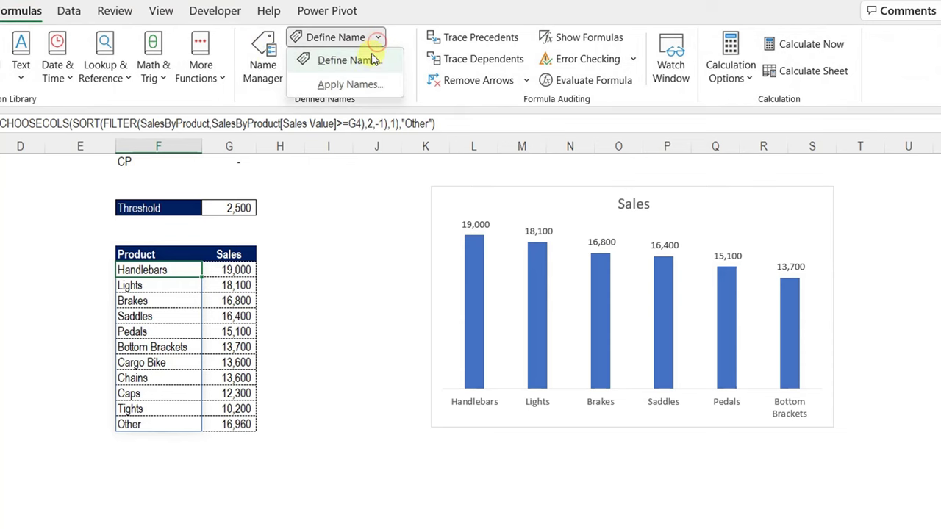
pyautogui.click(368, 59)
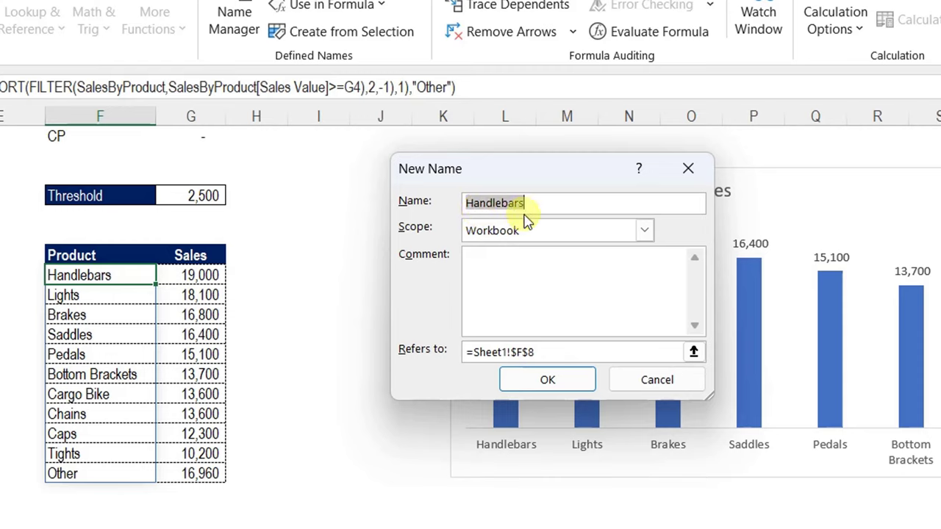
pyautogui.write('Lables')
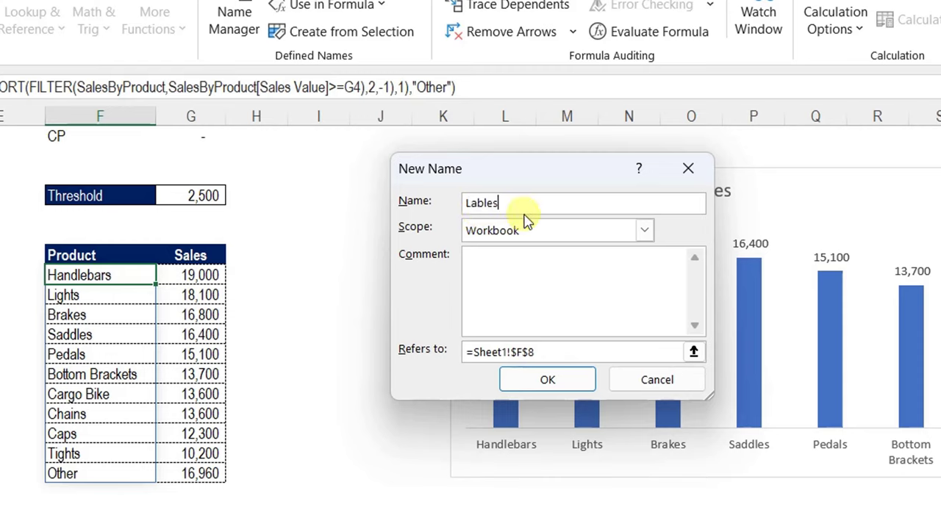
pyautogui.click(561, 352)
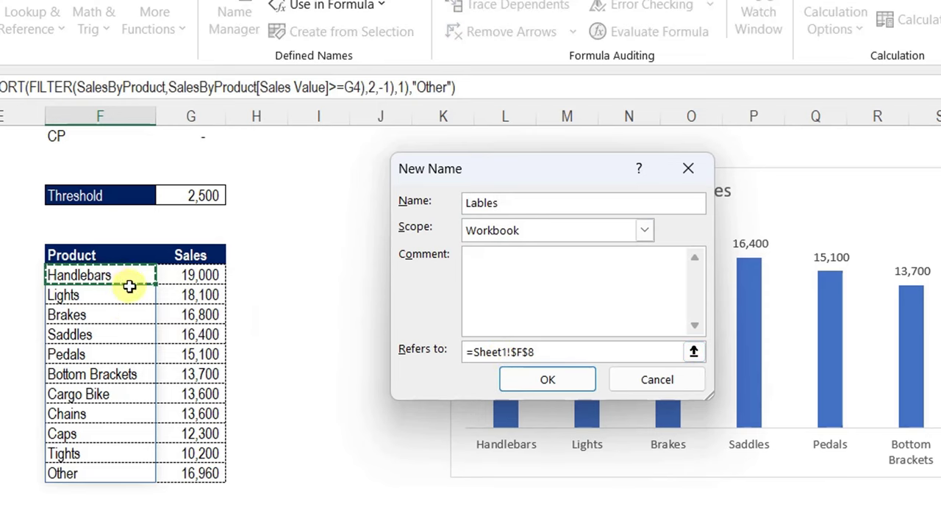
pyautogui.write('#')
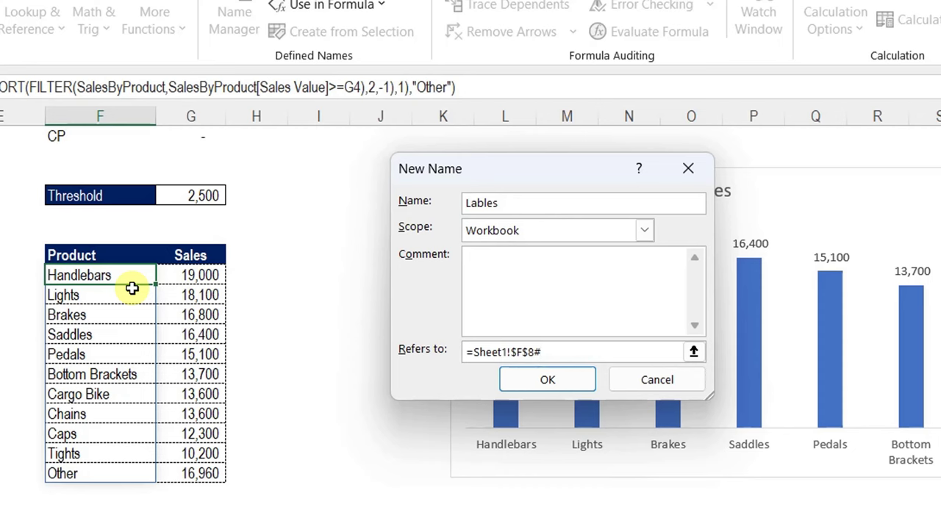
pyautogui.click(550, 392)
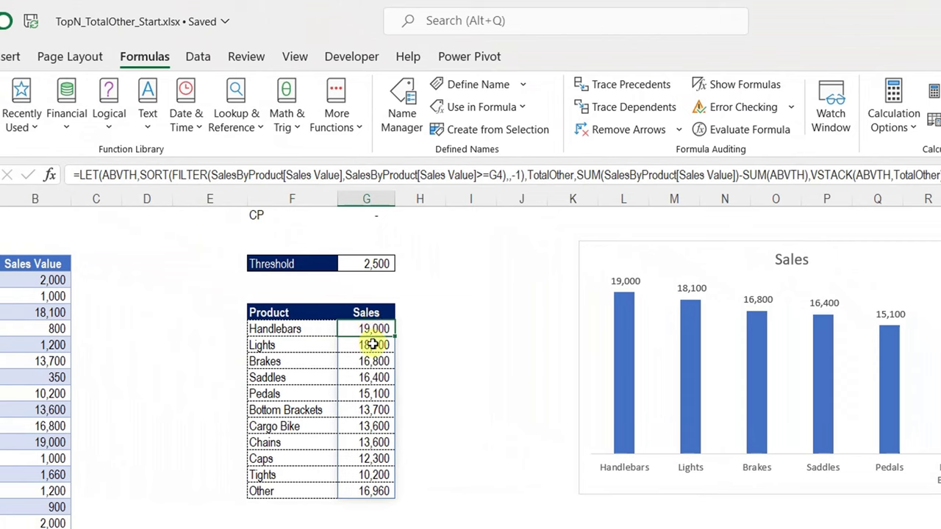
# Define a workbook-scoped name Values that refers to the spilled sales figures, =Sheet1!$G$8#.
pyautogui.click(474, 86)
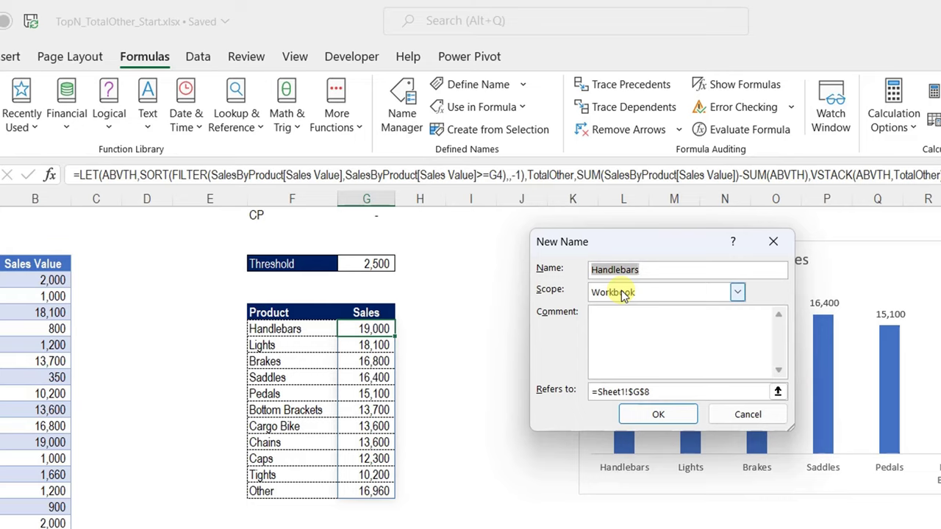
pyautogui.write('Values')
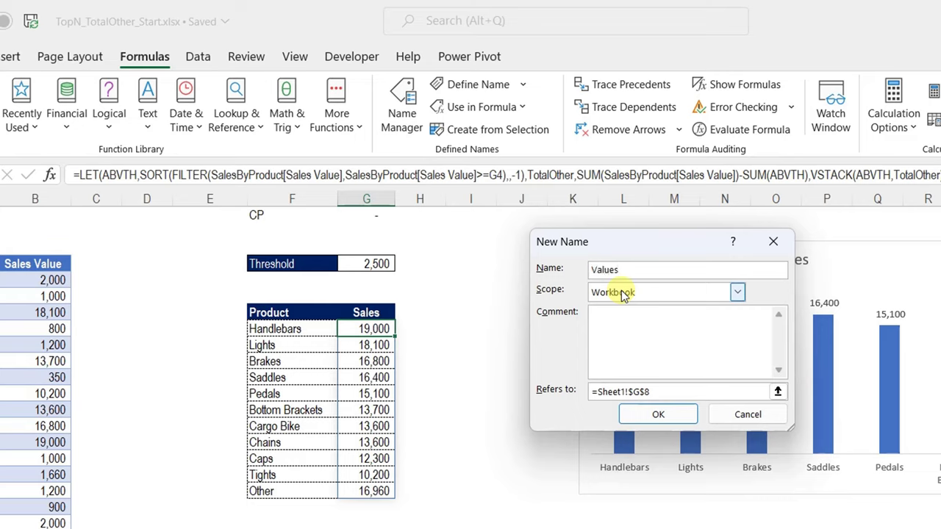
pyautogui.click(666, 392)
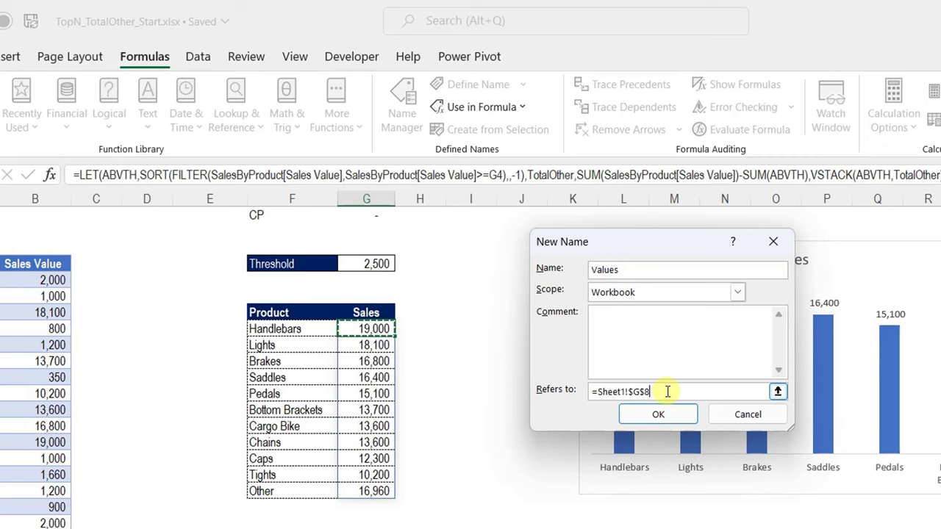
pyautogui.write('#')
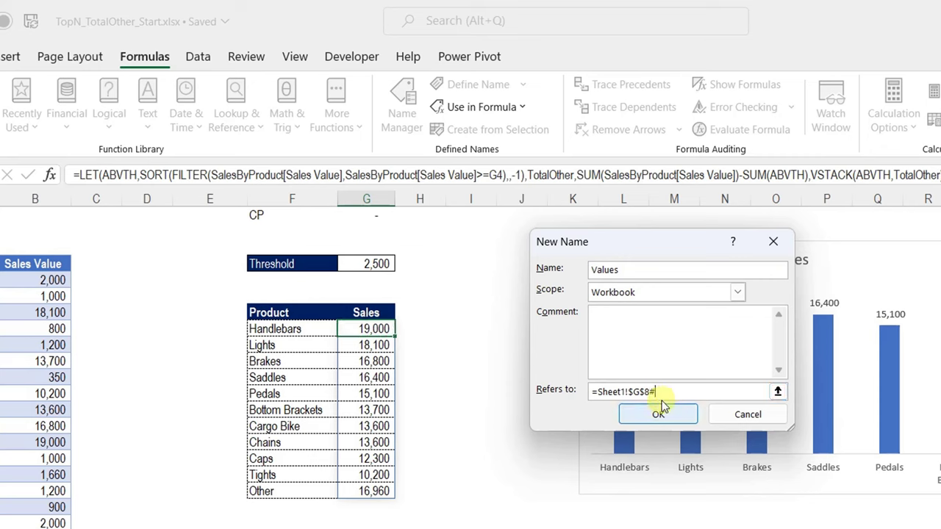
pyautogui.click(658, 414)
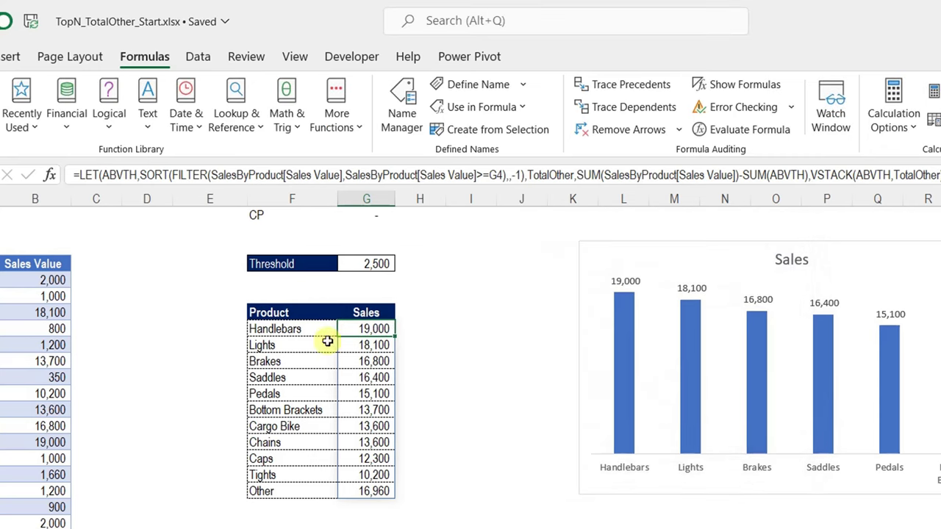
pyautogui.click(315, 330)
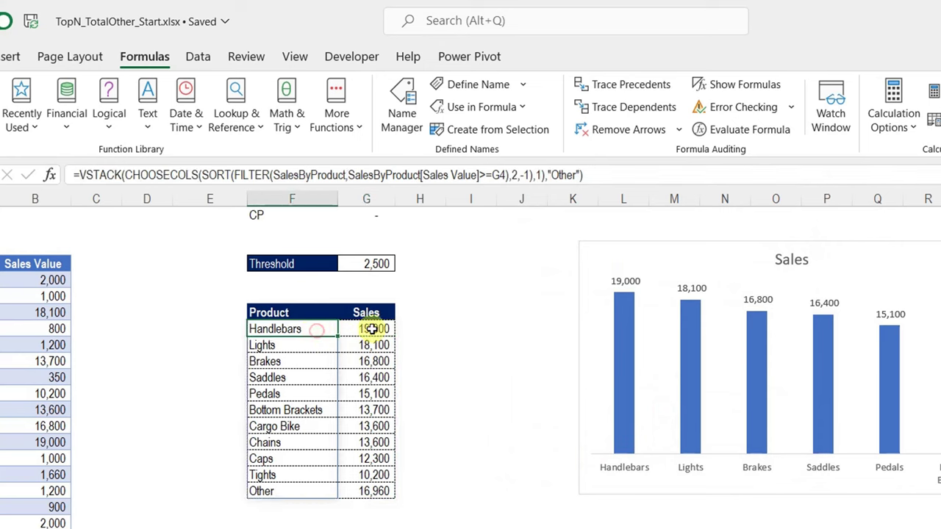
pyautogui.click(371, 330)
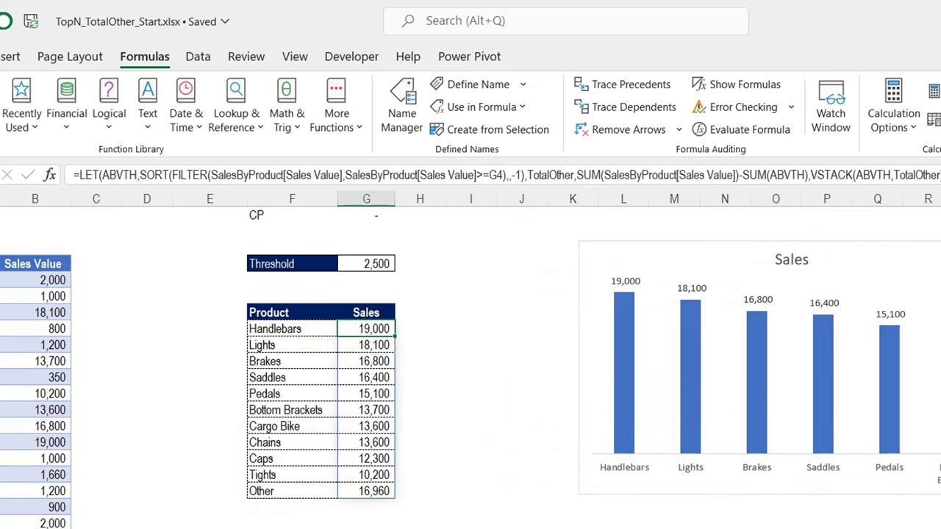
pyautogui.click(415, 352)
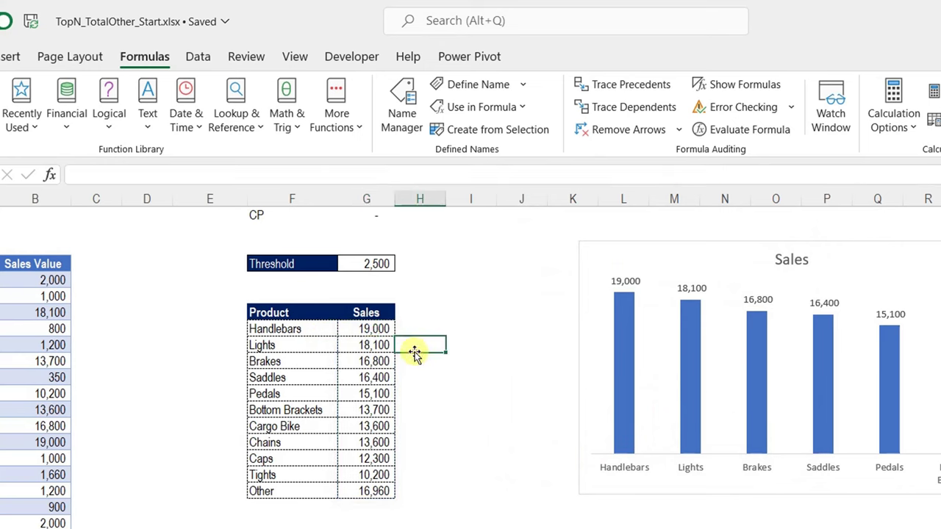
pyautogui.click(368, 316)
# Replace the cell range in the Sales chart's series values with the defined name, giving =Sheet1!Values.
pyautogui.click(805, 249)
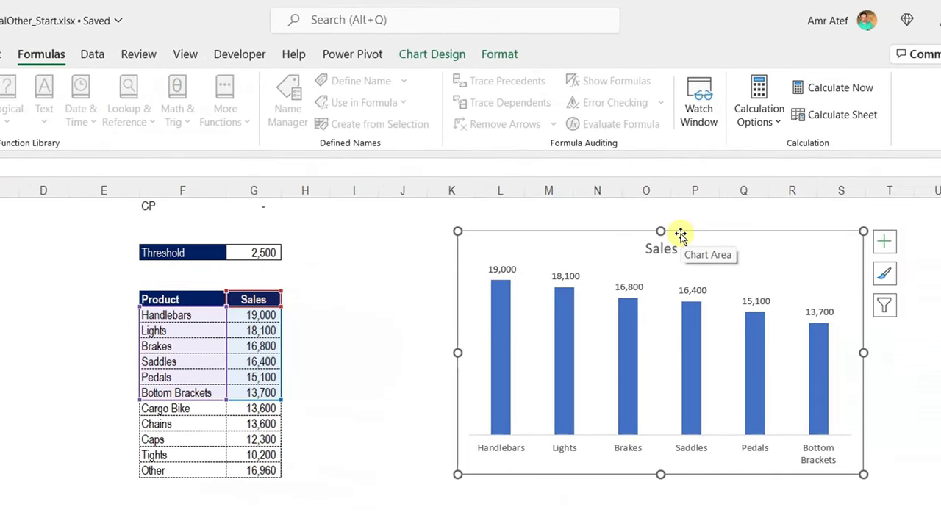
pyautogui.click(450, 58)
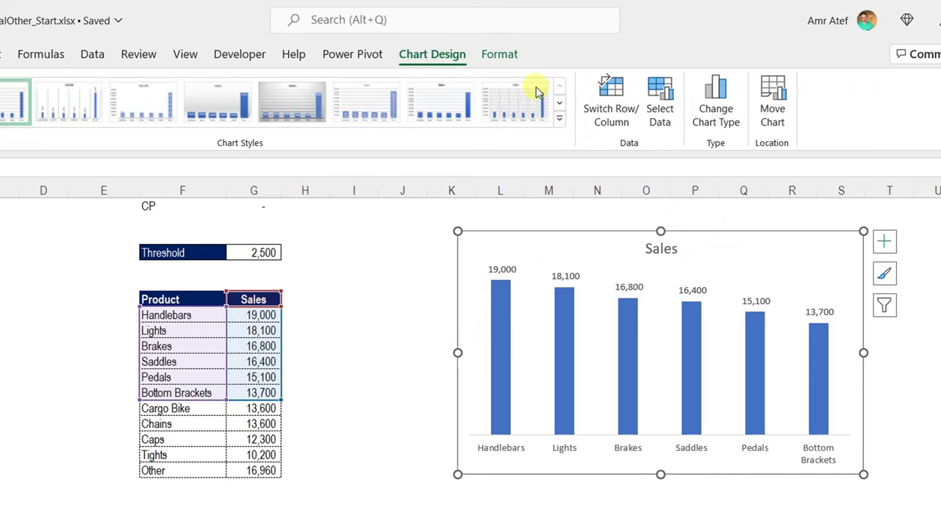
pyautogui.click(662, 103)
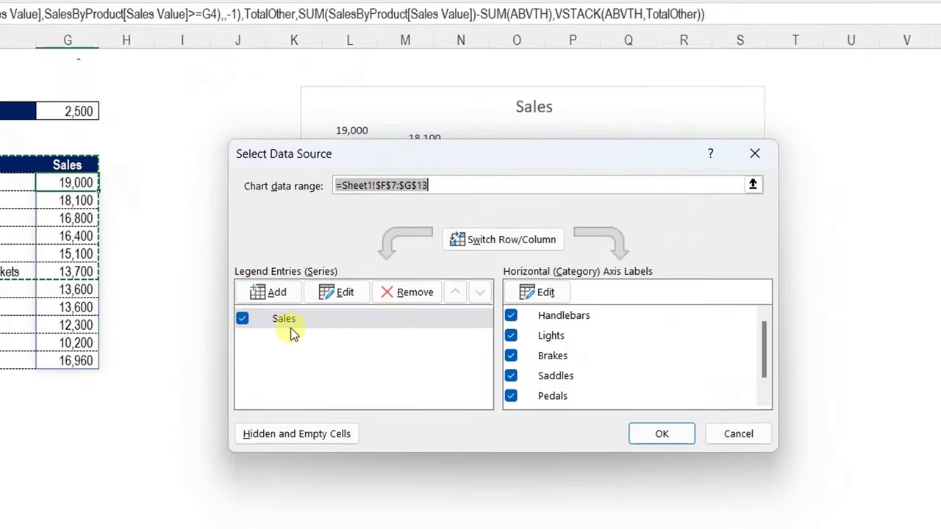
pyautogui.click(368, 367)
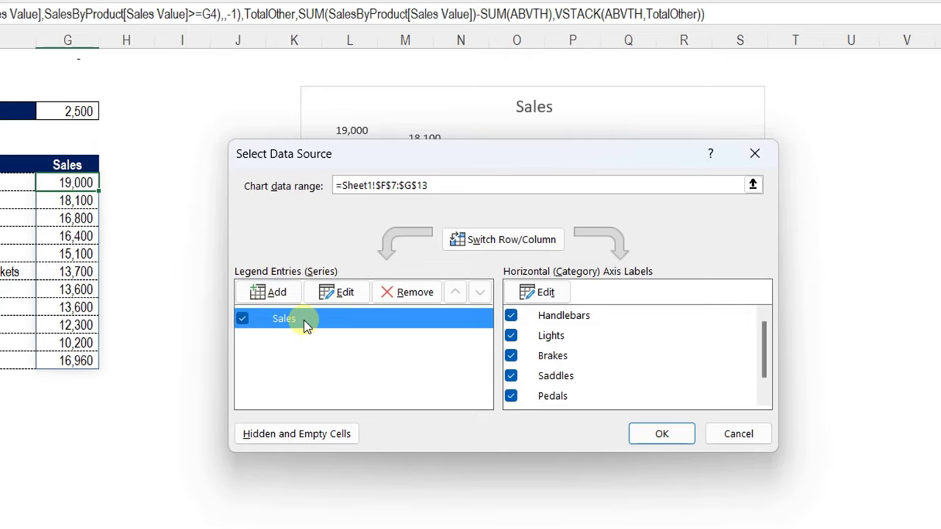
pyautogui.click(334, 293)
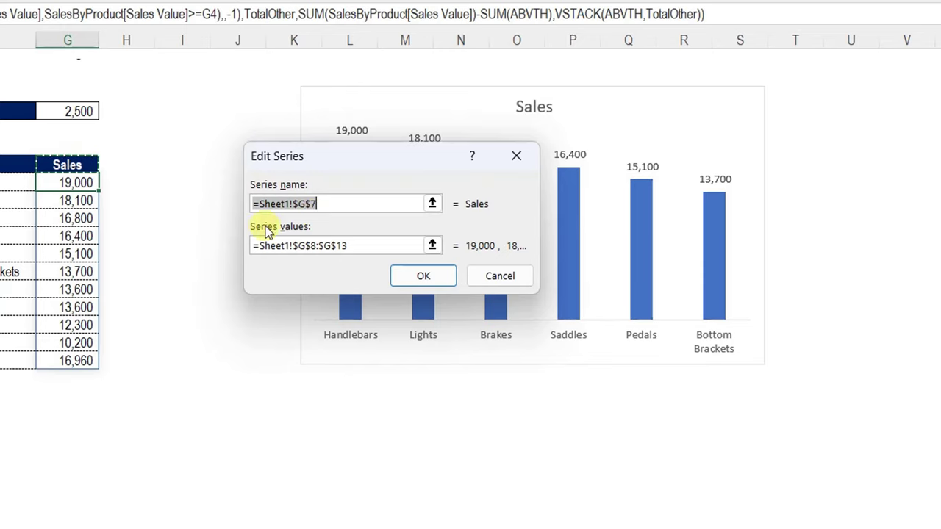
pyautogui.click(361, 246)
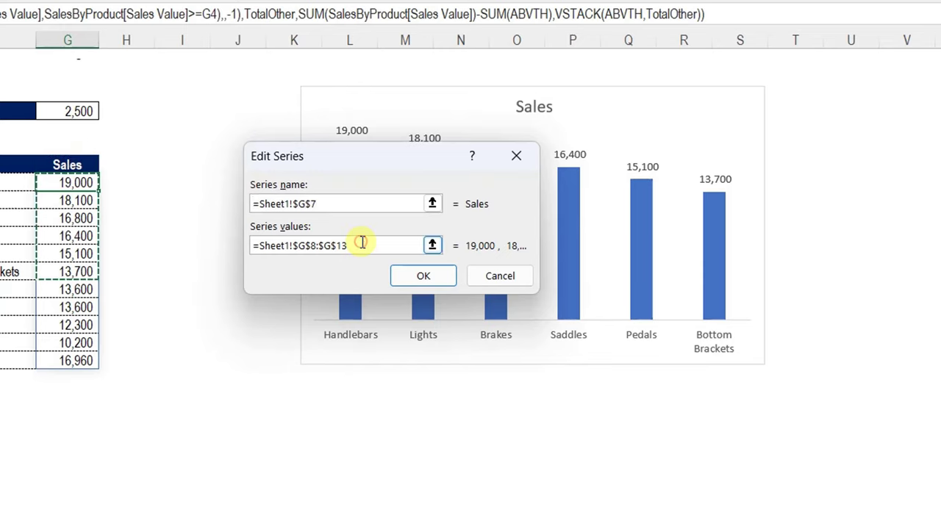
pyautogui.moveTo(380, 263); pyautogui.dragTo(296, 262)
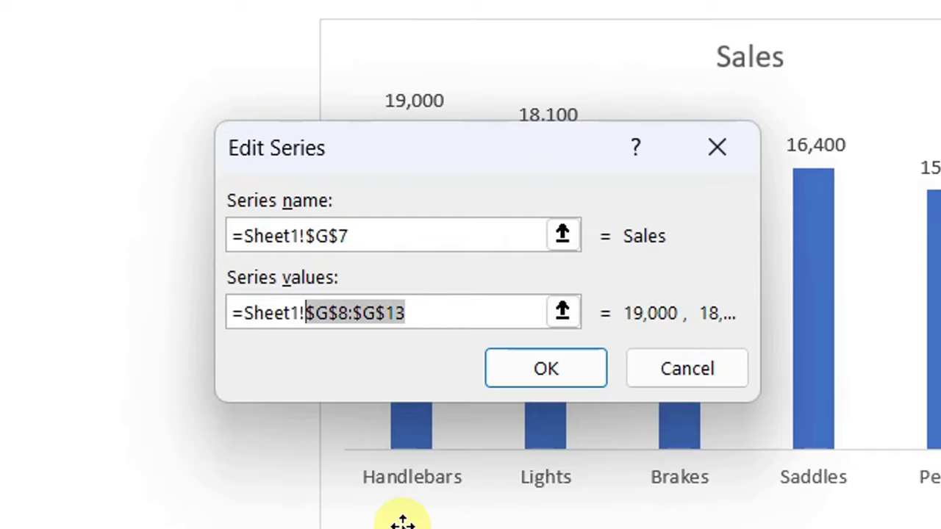
pyautogui.press('BackSpace')
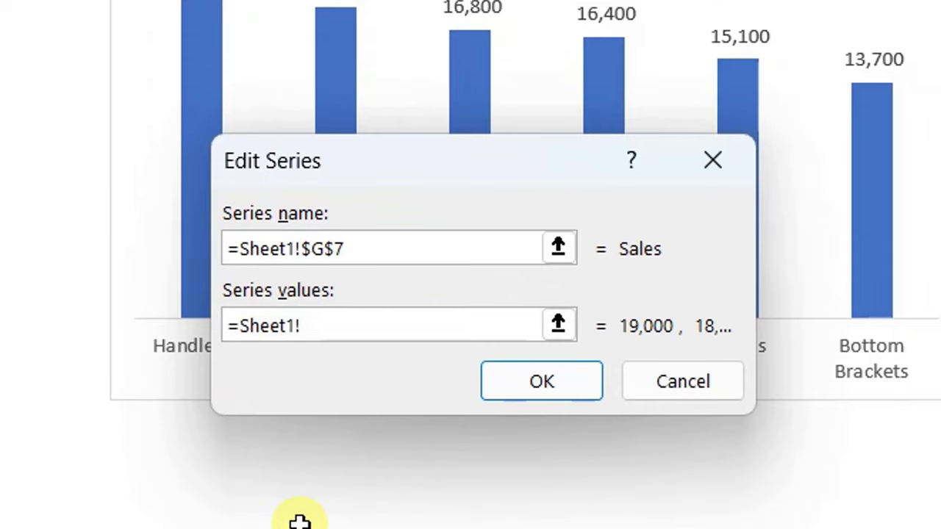
pyautogui.press('F3')
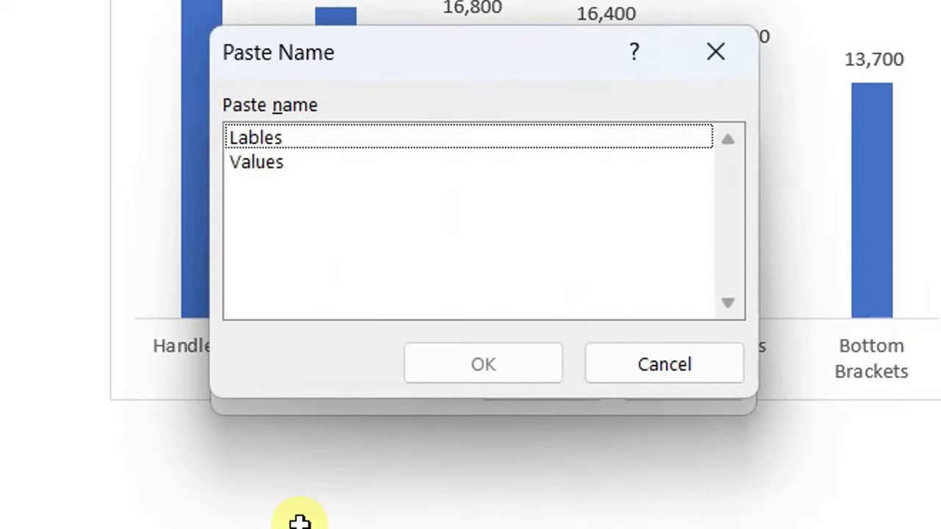
pyautogui.click(308, 136)
pyautogui.click(311, 156)
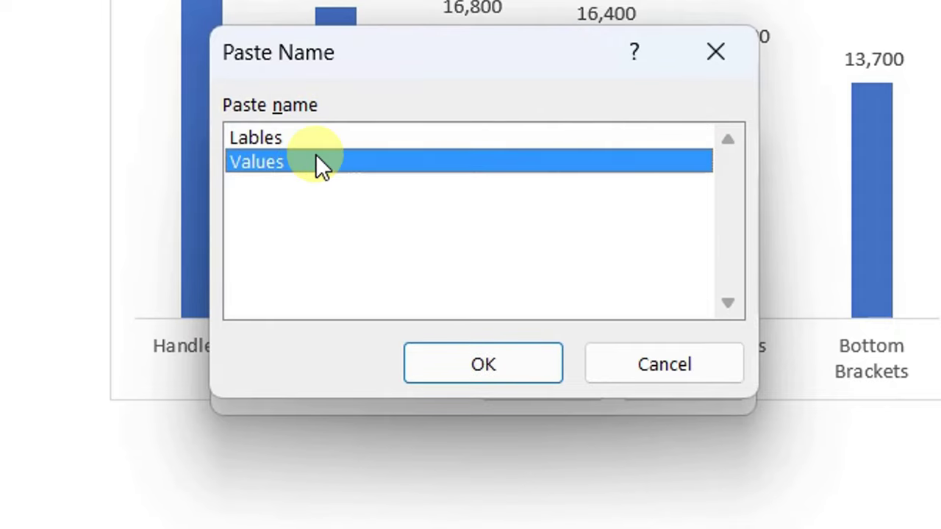
pyautogui.click(452, 365)
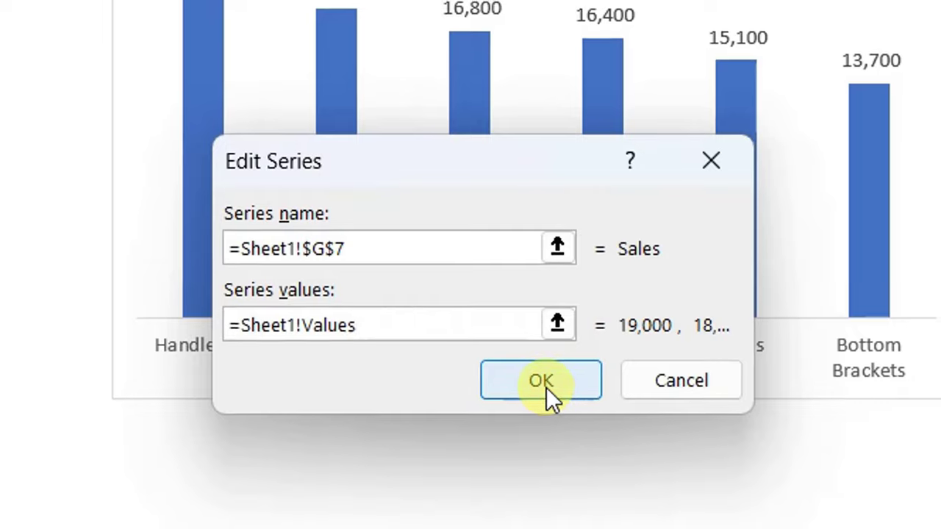
pyautogui.click(546, 388)
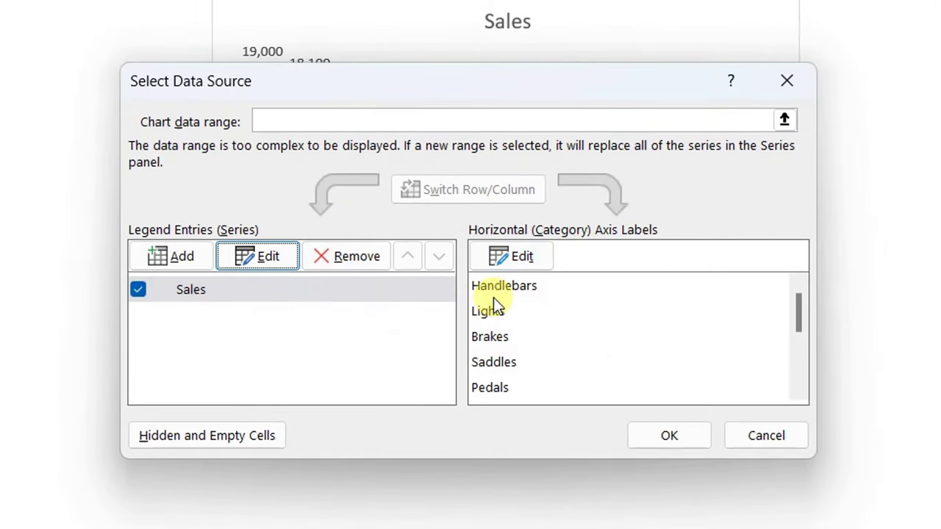
# Replace the cell range of the chart's horizontal axis labels with the defined name Lables on Sheet1, and apply the data source changes.
pyautogui.click(509, 261)
pyautogui.click(421, 270)
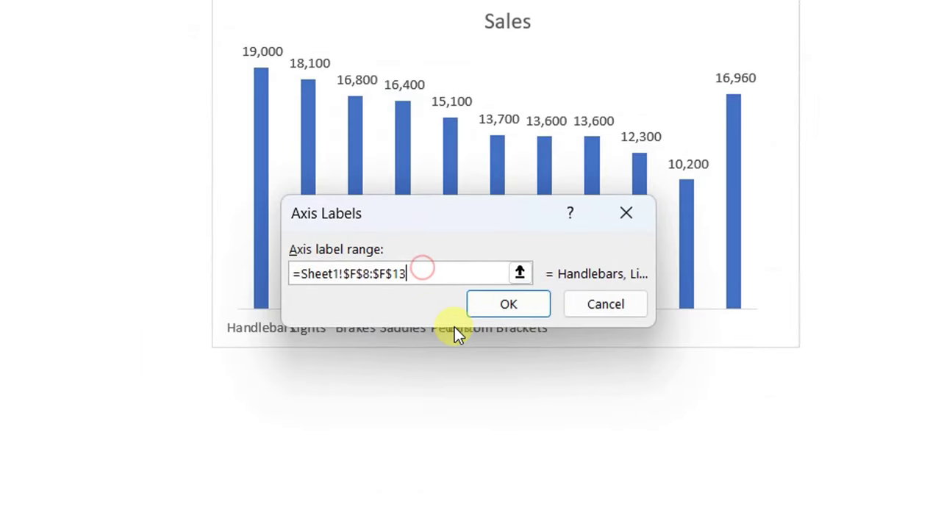
pyautogui.press('BackSpace')
pyautogui.press('BackSpace')
pyautogui.press('BackSpace')
pyautogui.press('BackSpace')
pyautogui.press('BackSpace')
pyautogui.press('BackSpace')
pyautogui.press('BackSpace')
pyautogui.press('BackSpace')
pyautogui.press('BackSpace')
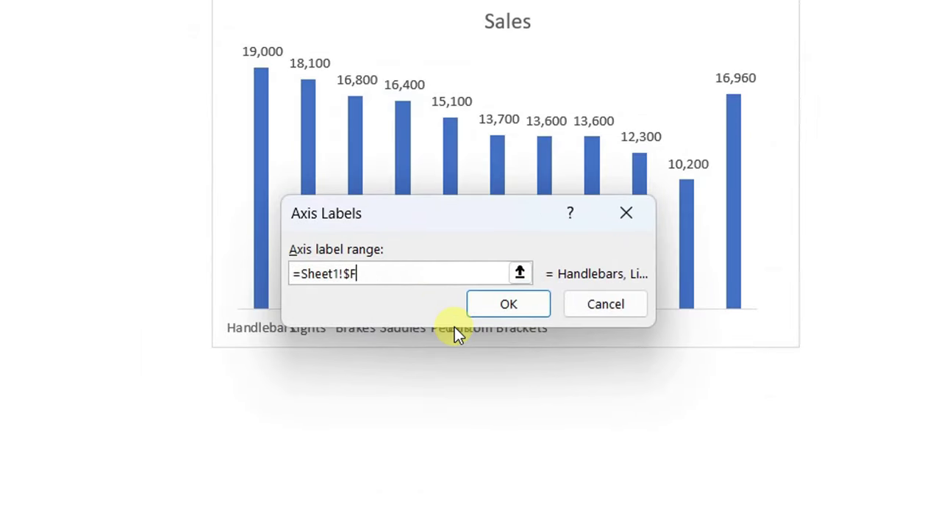
pyautogui.press('BackSpace')
pyautogui.press('F3')
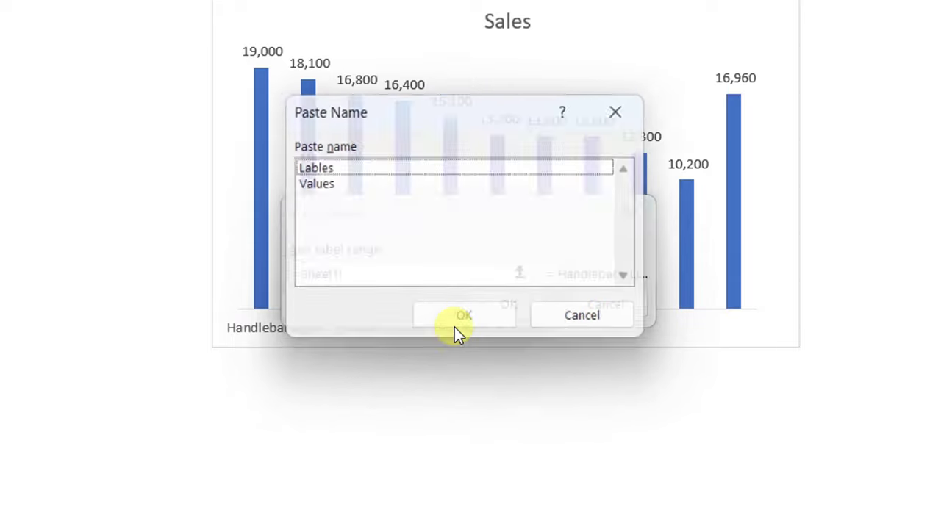
pyautogui.click(380, 169)
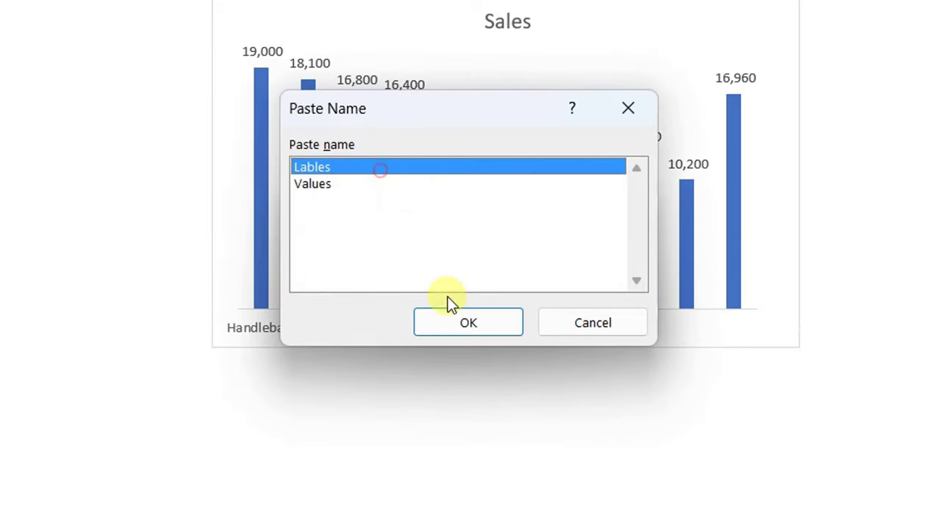
pyautogui.click(472, 325)
pyautogui.click(503, 309)
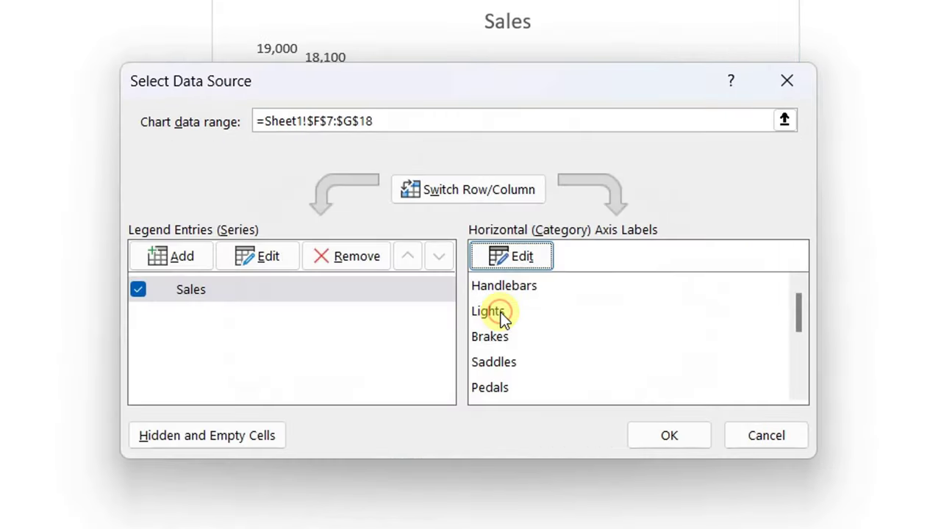
pyautogui.click(649, 434)
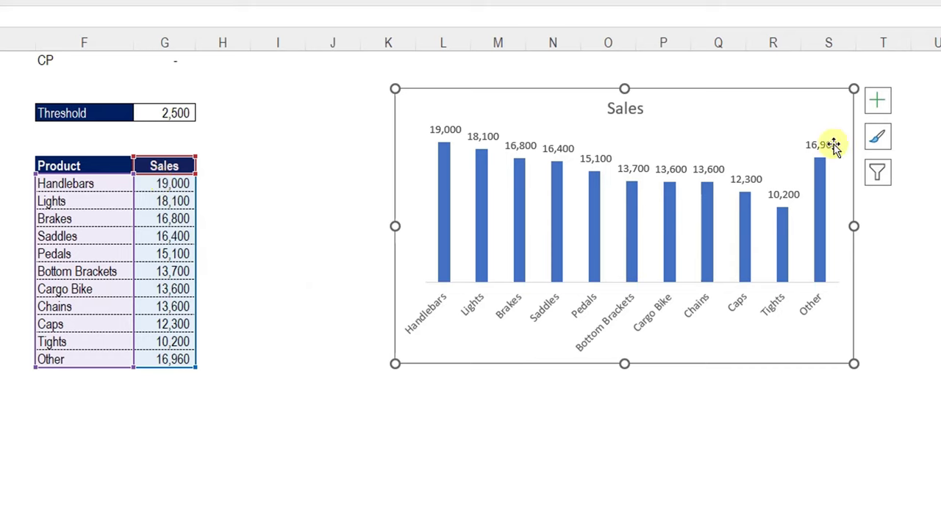
# Set the threshold in G4 to 15,000 to test the dynamic chart, and check the CP cell above it.
pyautogui.click(158, 113)
pyautogui.write('15')
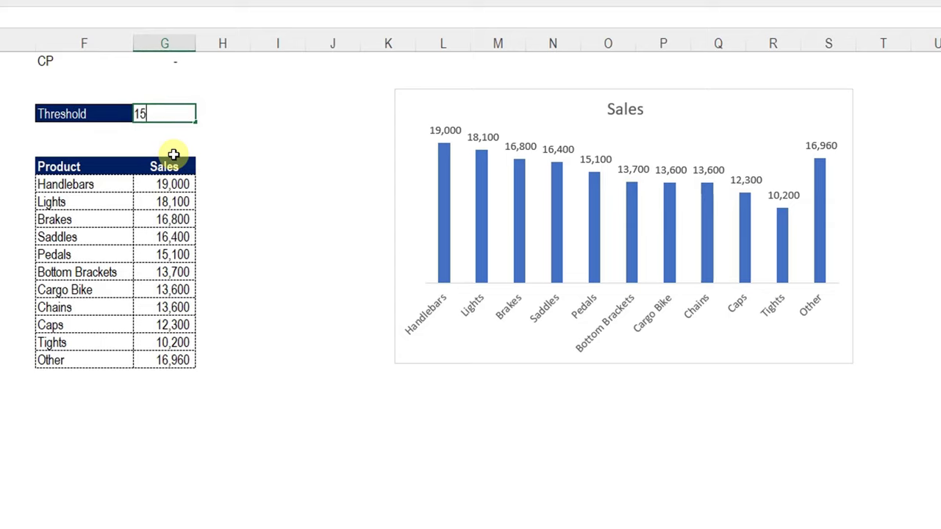
pyautogui.press('Return')
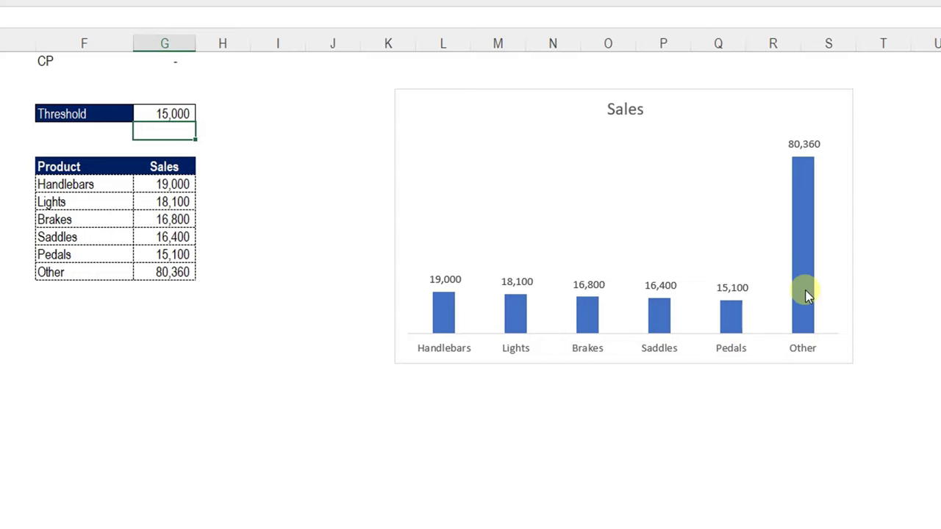
pyautogui.click(188, 117)
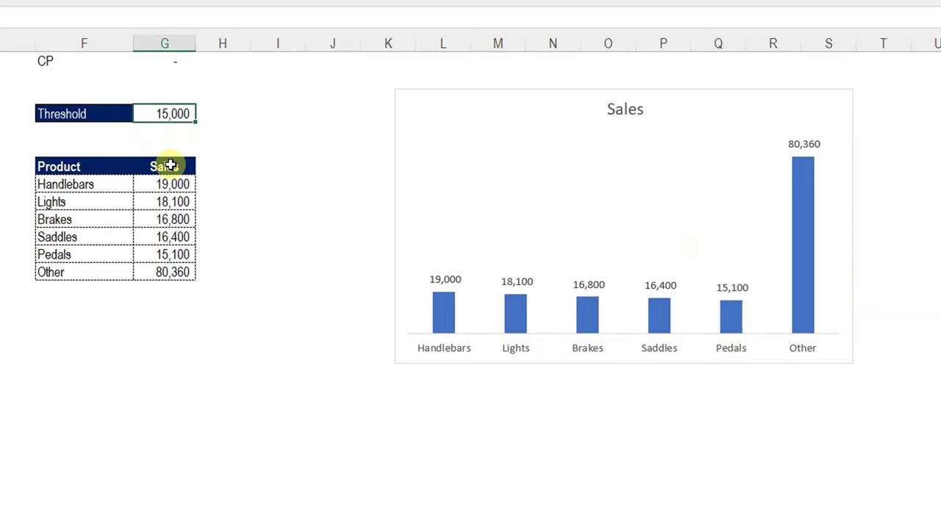
pyautogui.click(174, 59)
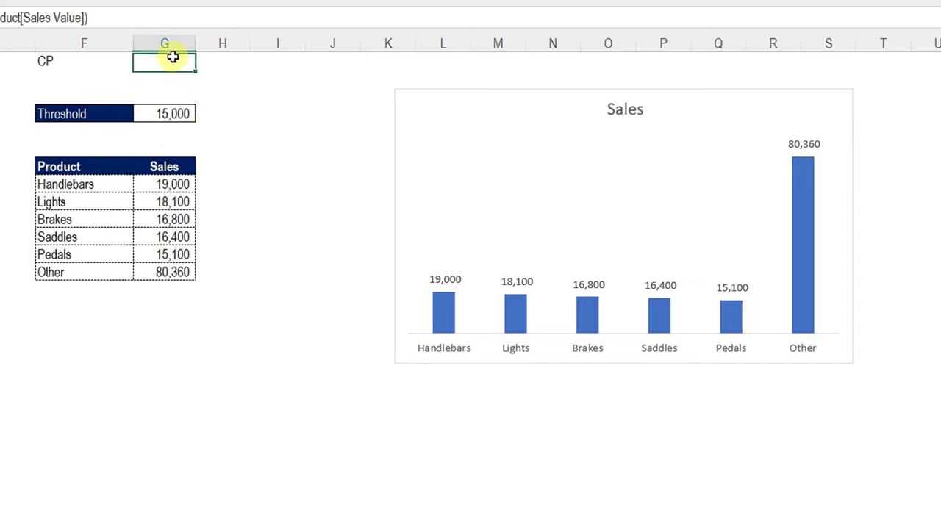